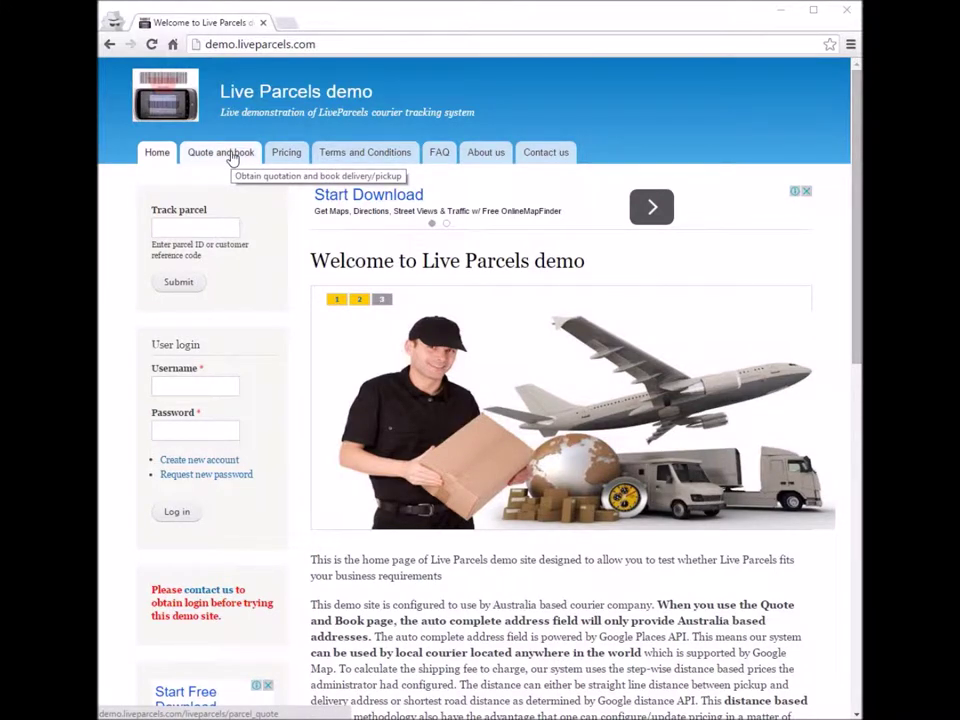
Go from the home page to the Quote and book page with its empty parcel form
{"action": "left_click", "coordinate": [231, 159]}
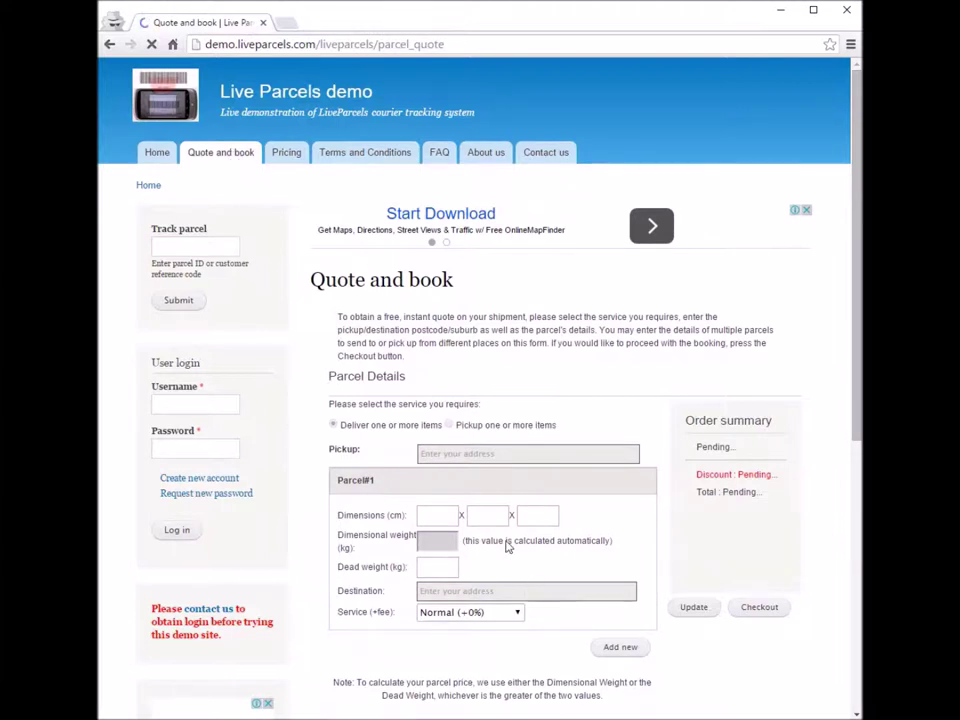
{"action": "triple_click", "coordinate": [338, 424]}
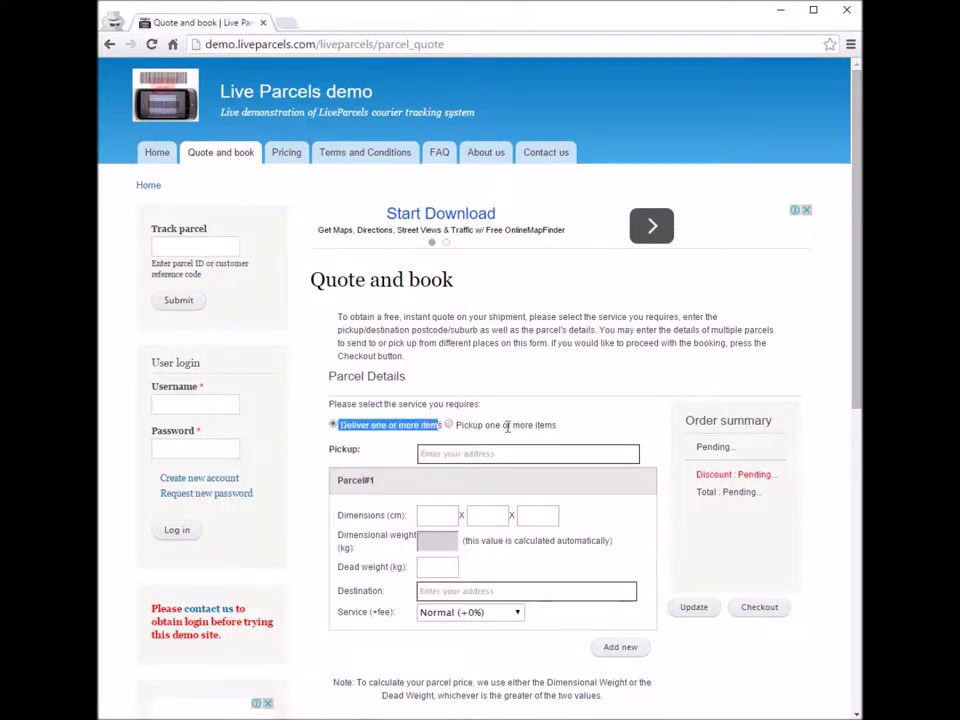
{"action": "left_click", "coordinate": [375, 426]}
{"action": "left_click_drag", "start_coordinate": [336, 424], "coordinate": [446, 424]}
{"action": "left_click", "coordinate": [449, 424]}
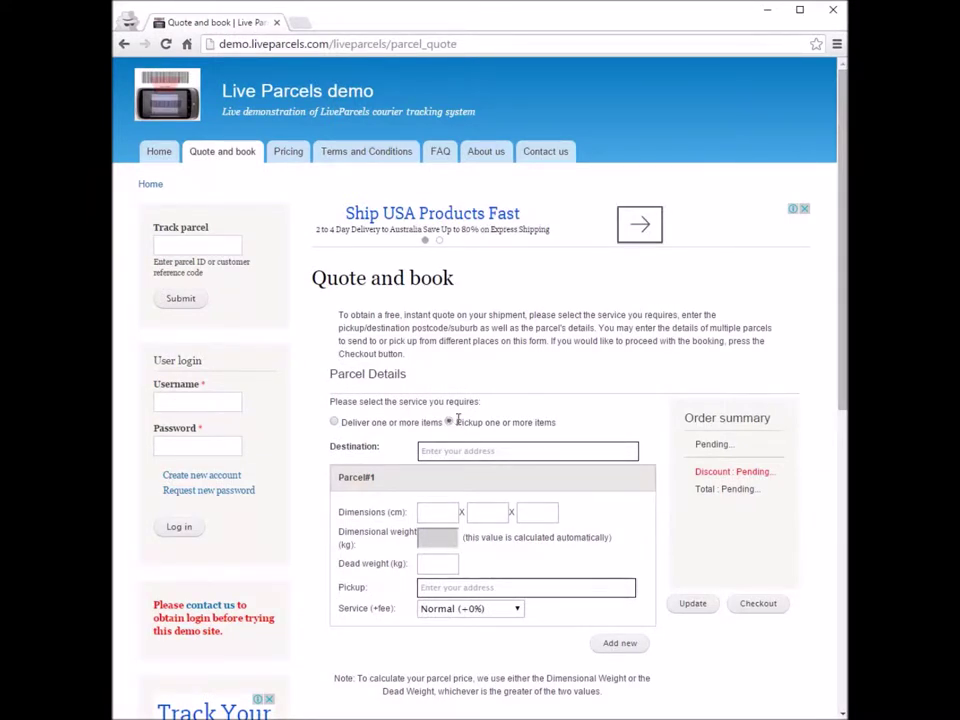
{"action": "left_click_drag", "start_coordinate": [457, 421], "coordinate": [579, 420]}
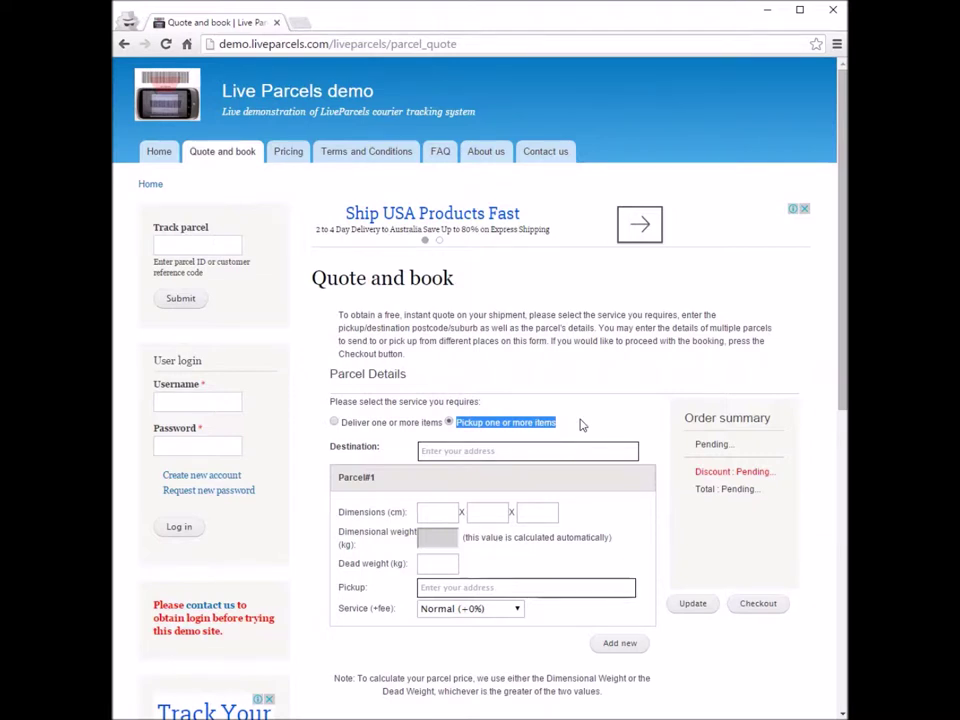
{"action": "left_click", "coordinate": [334, 423]}
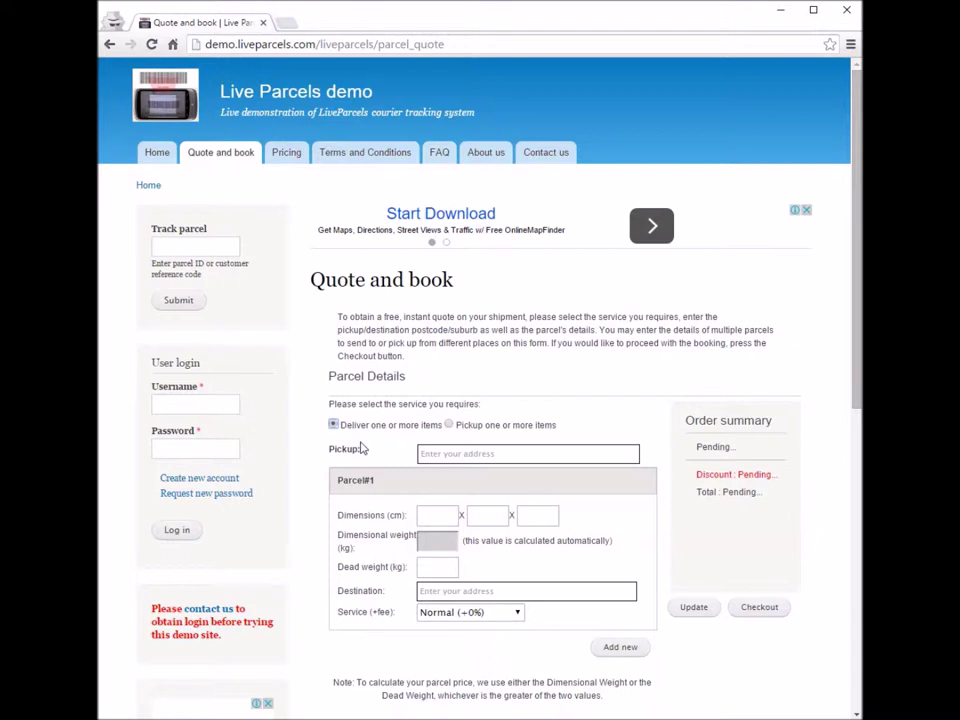
{"action": "left_click", "coordinate": [458, 448]}
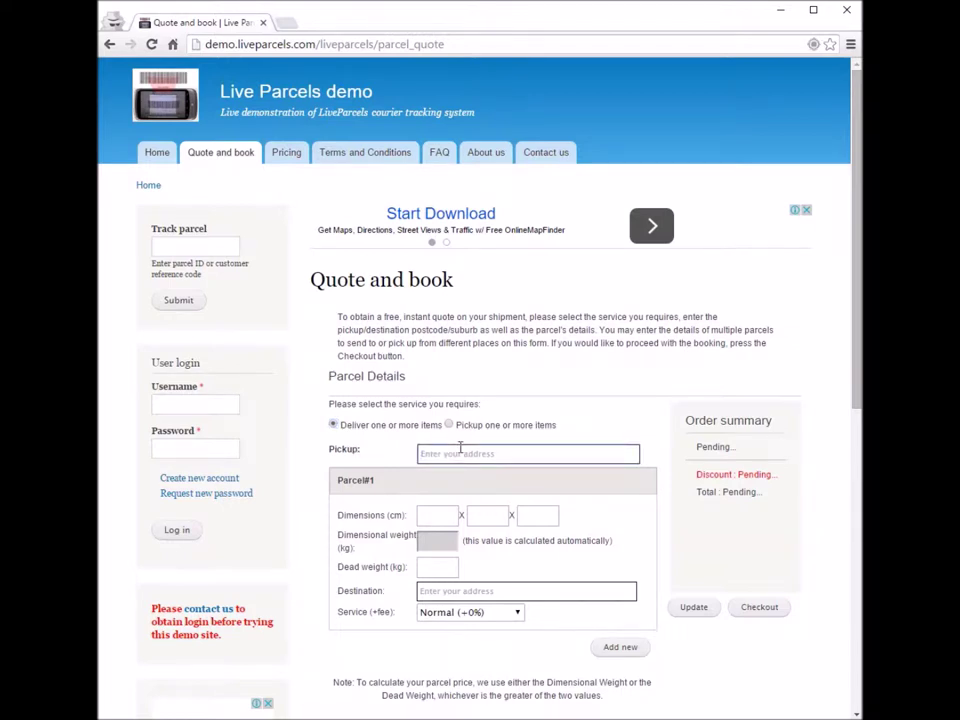
{"action": "type", "text": "1680 dan"}
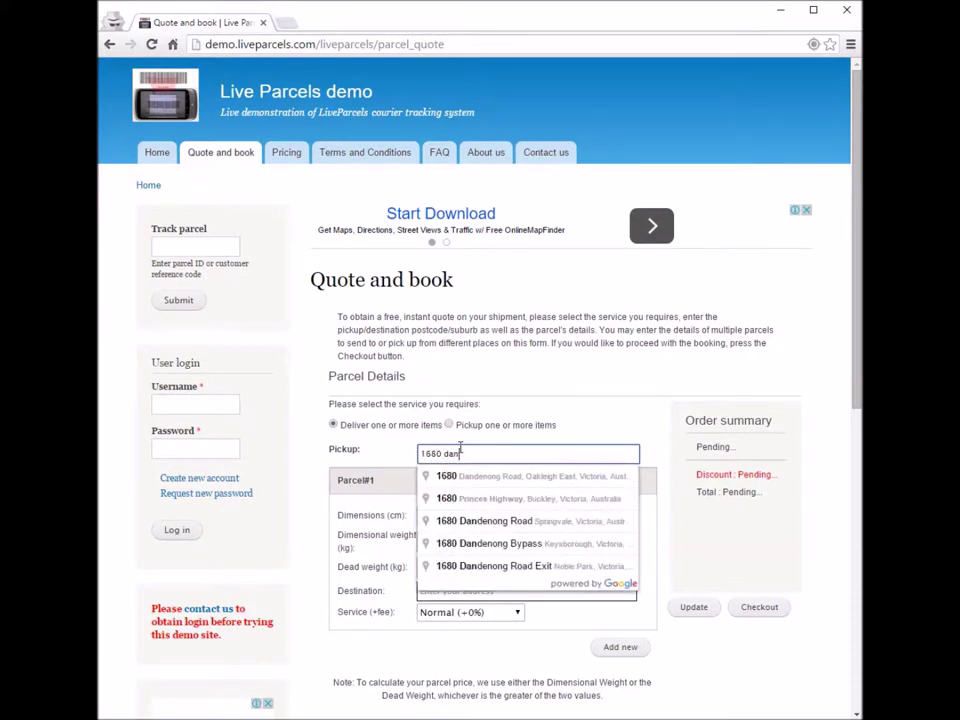
{"action": "left_click", "coordinate": [484, 477]}
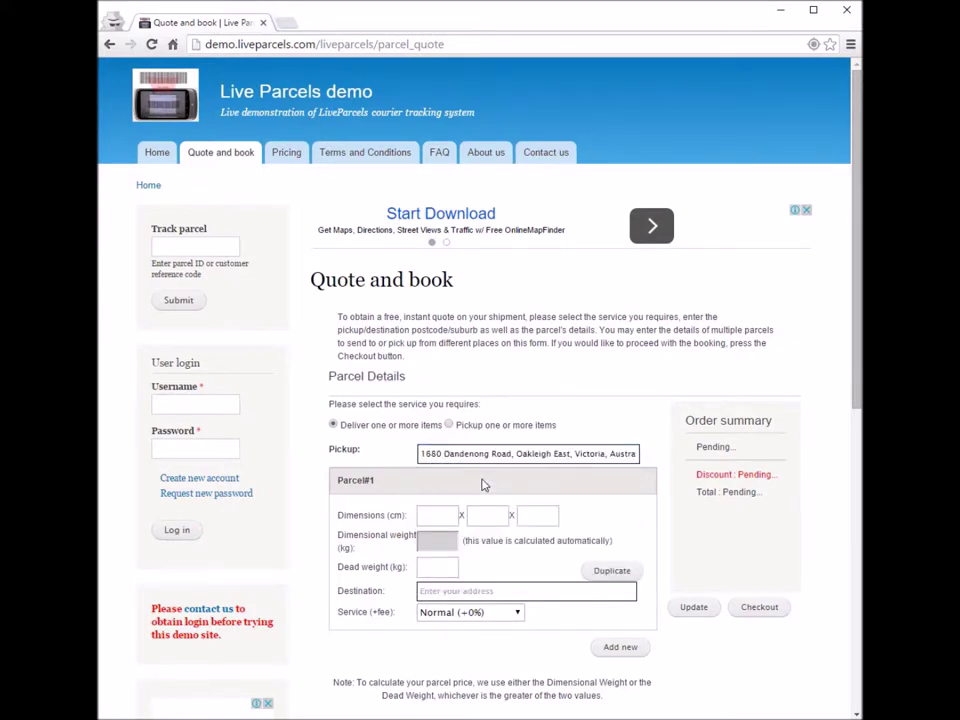
Enter parcel dimensions 10×10×10 cm and a 1 kg dead weight
{"action": "left_click", "coordinate": [446, 518]}
{"action": "type", "text": "10"}
{"action": "key", "text": "Tab"}
{"action": "type", "text": "10"}
{"action": "key", "text": "Tab"}
{"action": "type", "text": "10"}
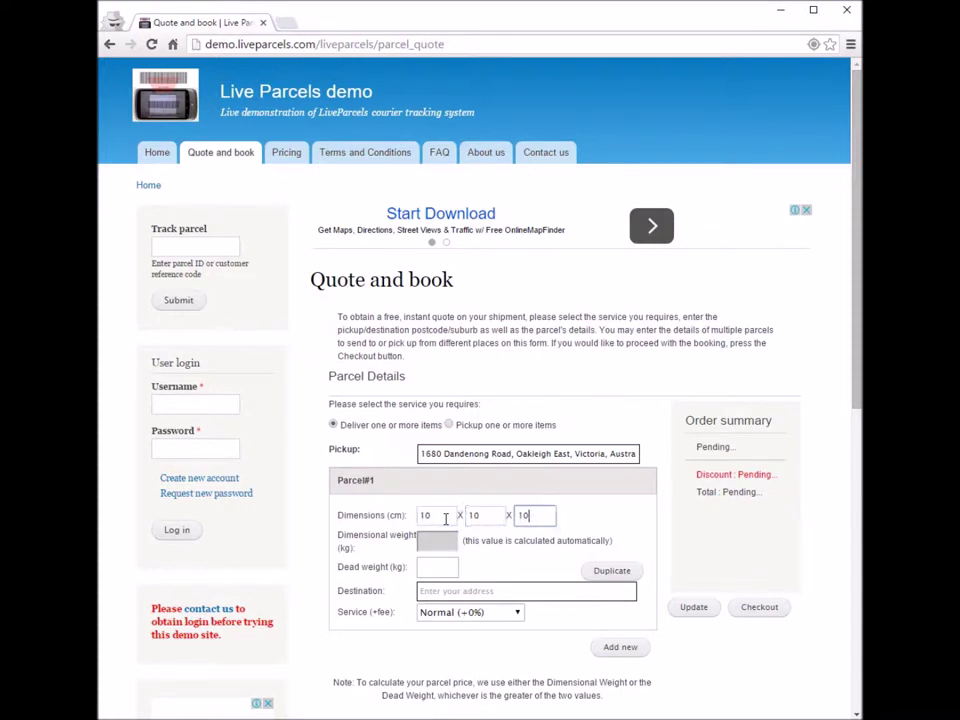
{"action": "key", "text": "Tab"}
{"action": "key", "text": "Tab"}
{"action": "type", "text": "1"}
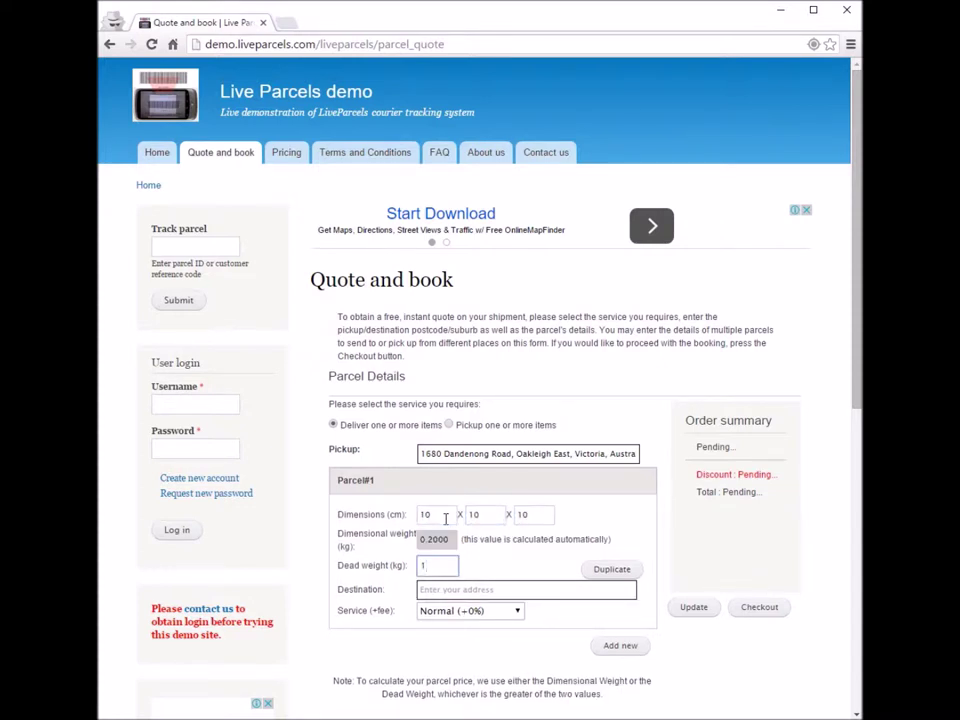
{"action": "left_click", "coordinate": [468, 589]}
{"action": "type", "text": "1480"}
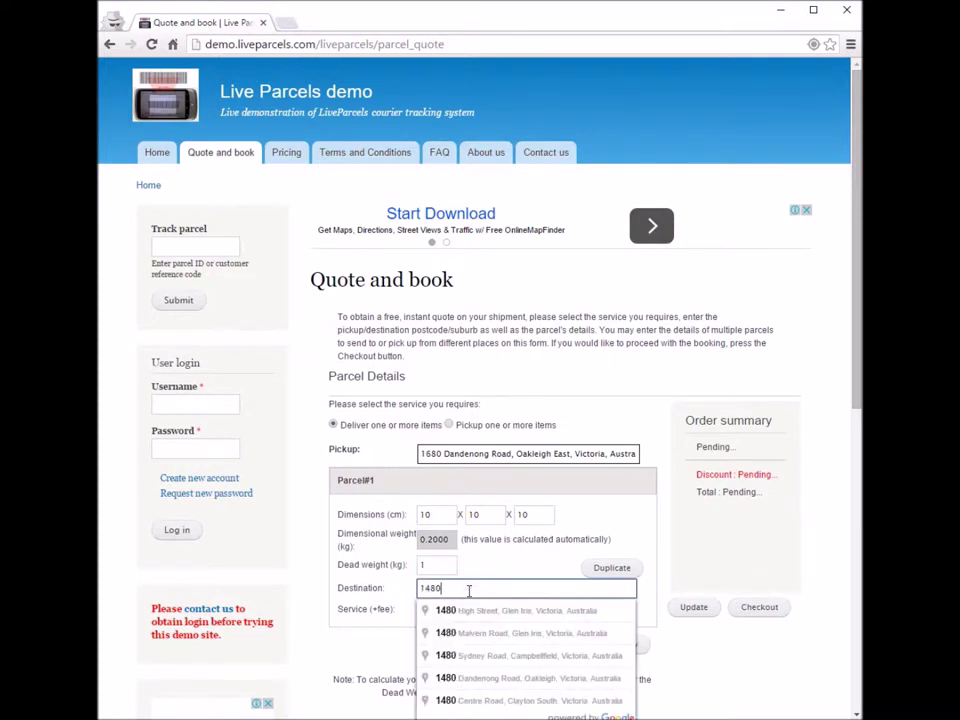
{"action": "type", "text": " Dan"}
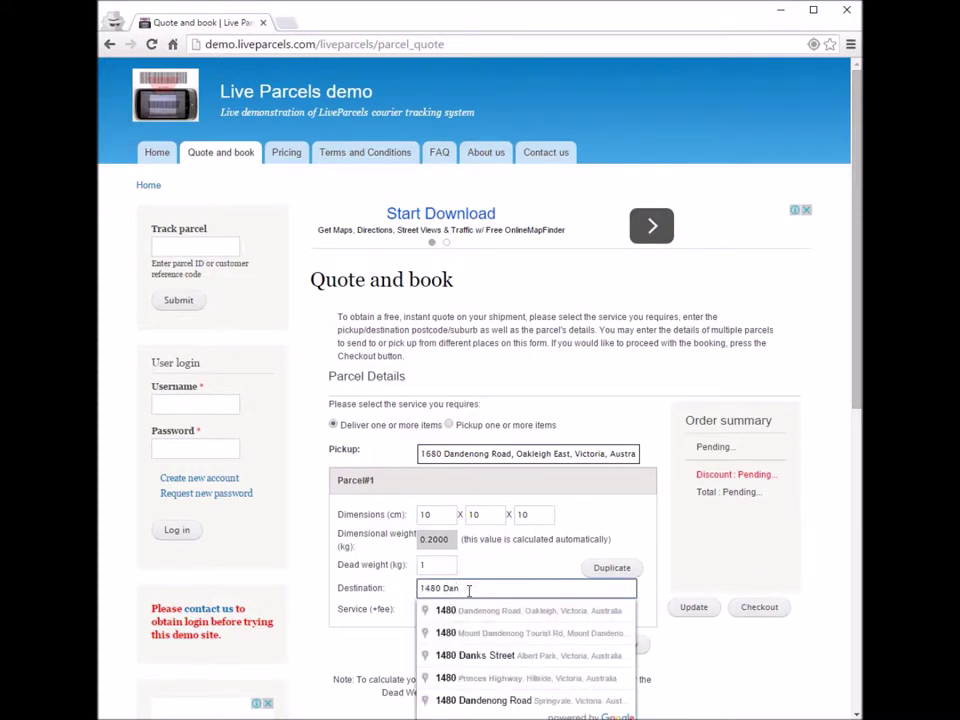
{"action": "left_click", "coordinate": [468, 613]}
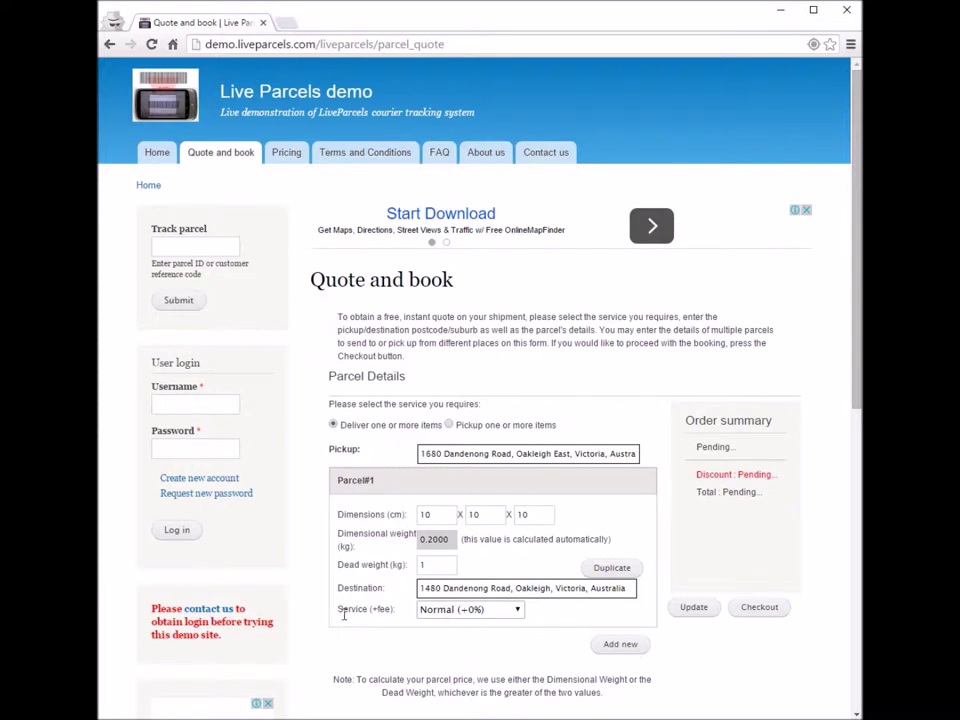
{"action": "left_click_drag", "start_coordinate": [337, 617], "coordinate": [386, 611]}
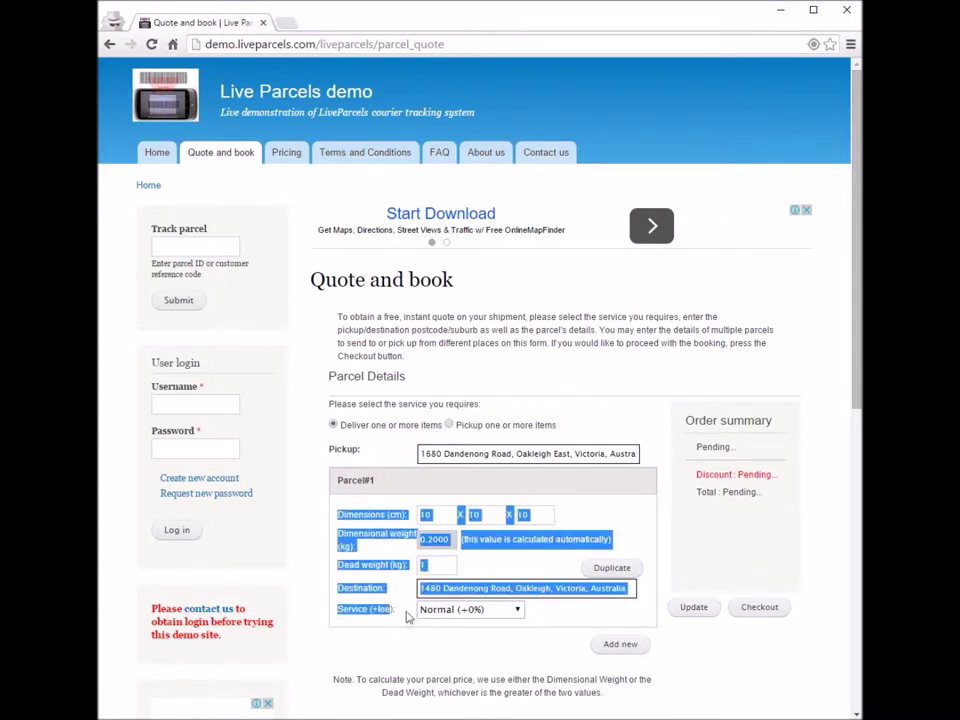
{"action": "left_click", "coordinate": [398, 616]}
{"action": "left_click_drag", "start_coordinate": [339, 617], "coordinate": [398, 616]}
{"action": "left_click", "coordinate": [398, 616]}
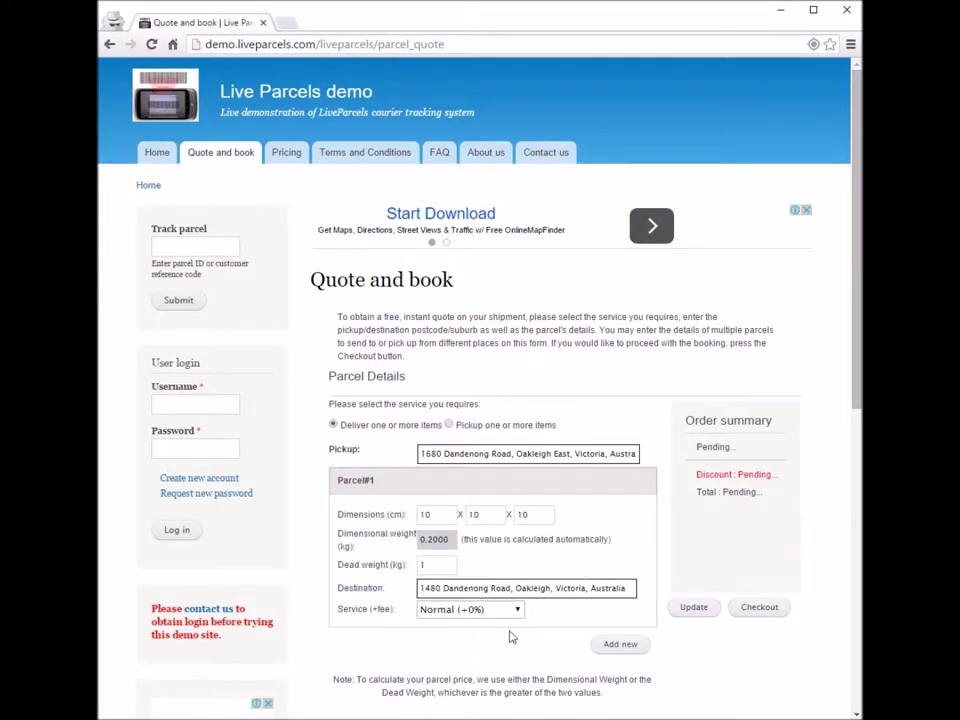
{"action": "scroll", "coordinate": [540, 630], "scroll_direction": "down", "scroll_amount": 1}
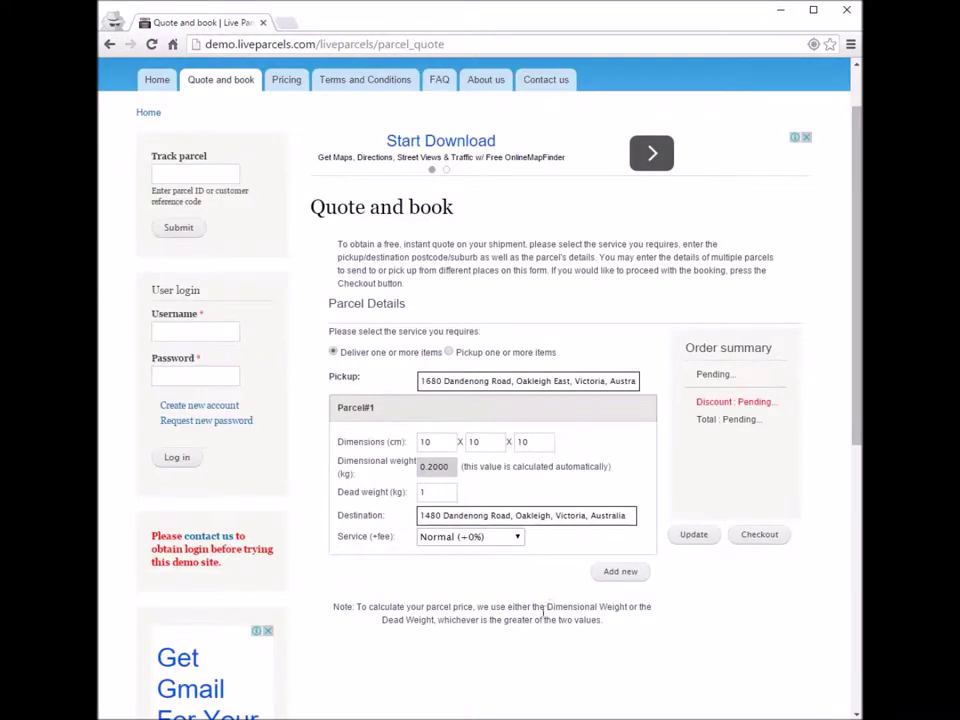
{"action": "left_click", "coordinate": [516, 539]}
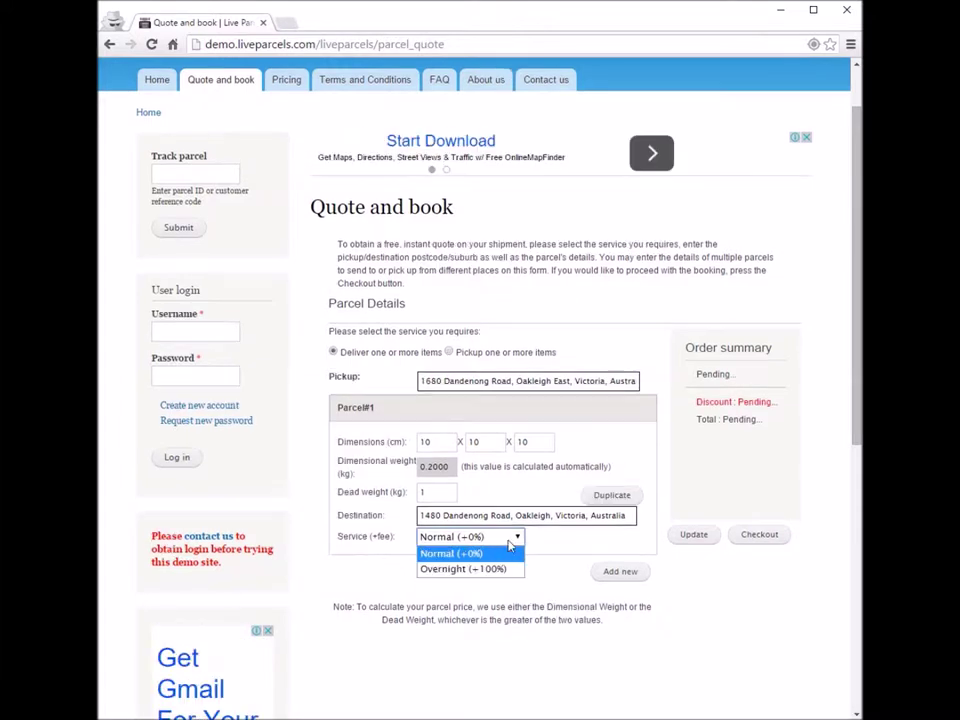
{"action": "left_click", "coordinate": [505, 571]}
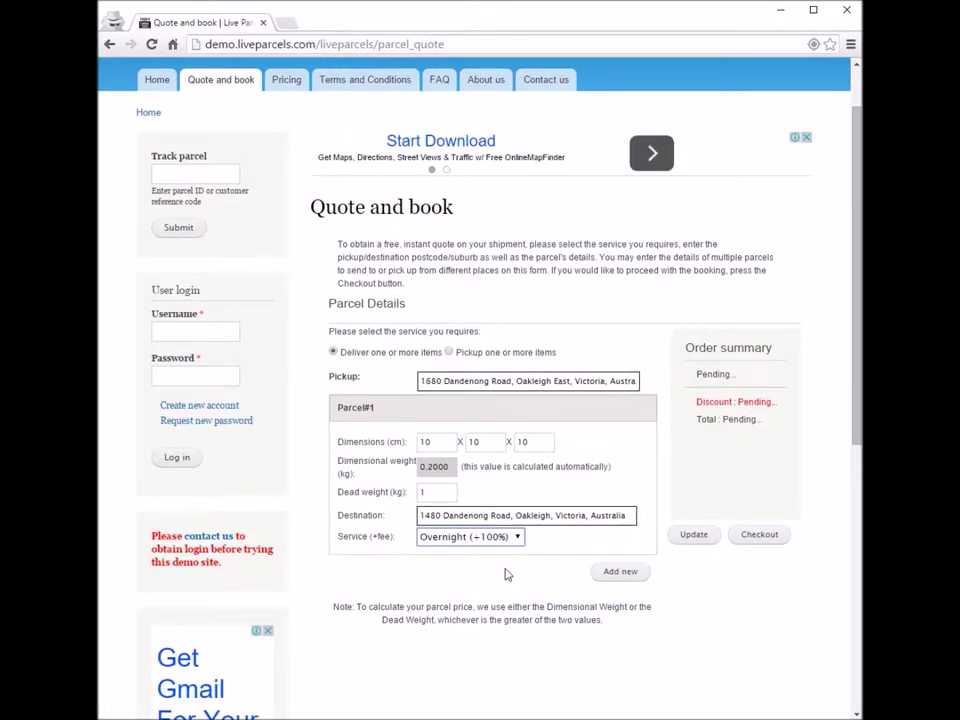
{"action": "left_click", "coordinate": [507, 538]}
{"action": "left_click", "coordinate": [496, 553]}
{"action": "scroll", "coordinate": [771, 605], "scroll_direction": "up", "scroll_amount": 1}
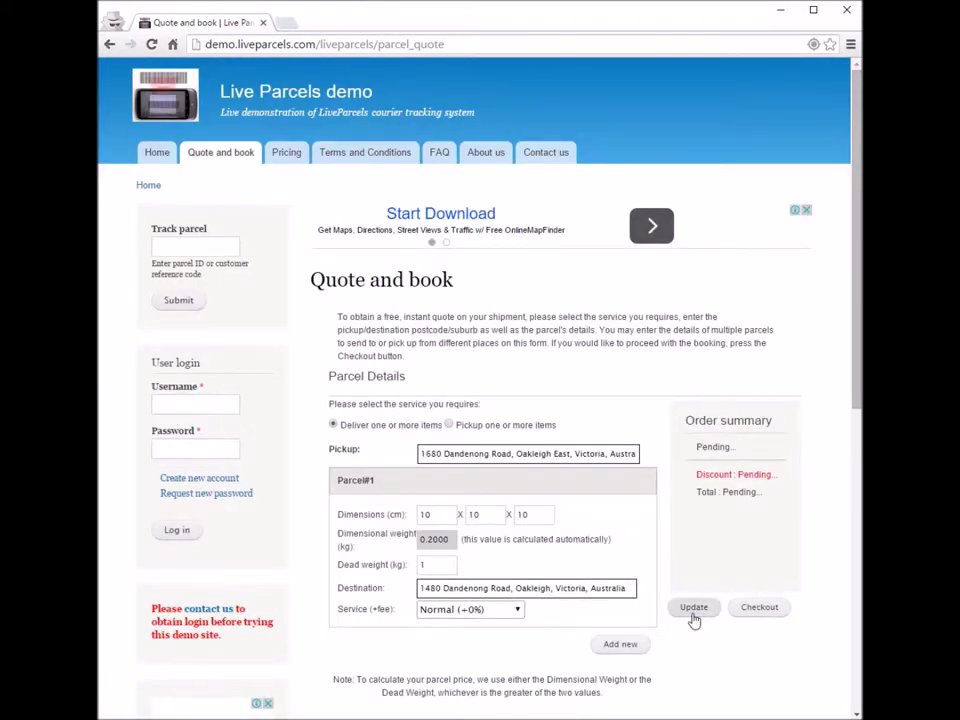
Calculate the quote and check it: Parcel#1 $7.00, $0.00 service fee, 2.4km, $7.00 total
{"action": "left_click", "coordinate": [694, 608]}
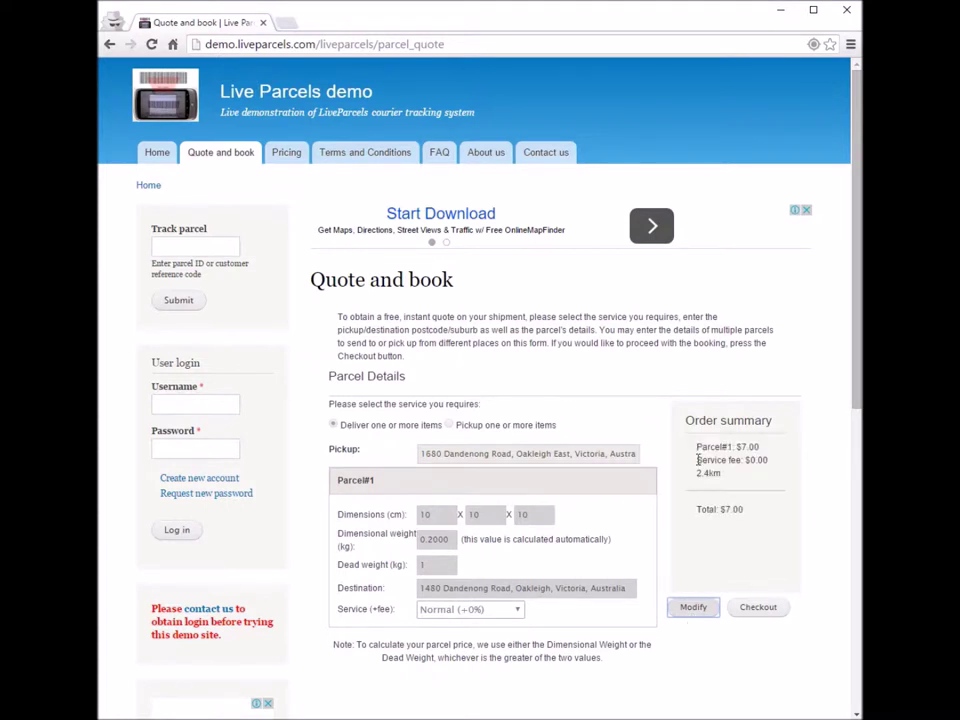
{"action": "left_click_drag", "start_coordinate": [697, 459], "coordinate": [778, 457]}
{"action": "left_click", "coordinate": [724, 527]}
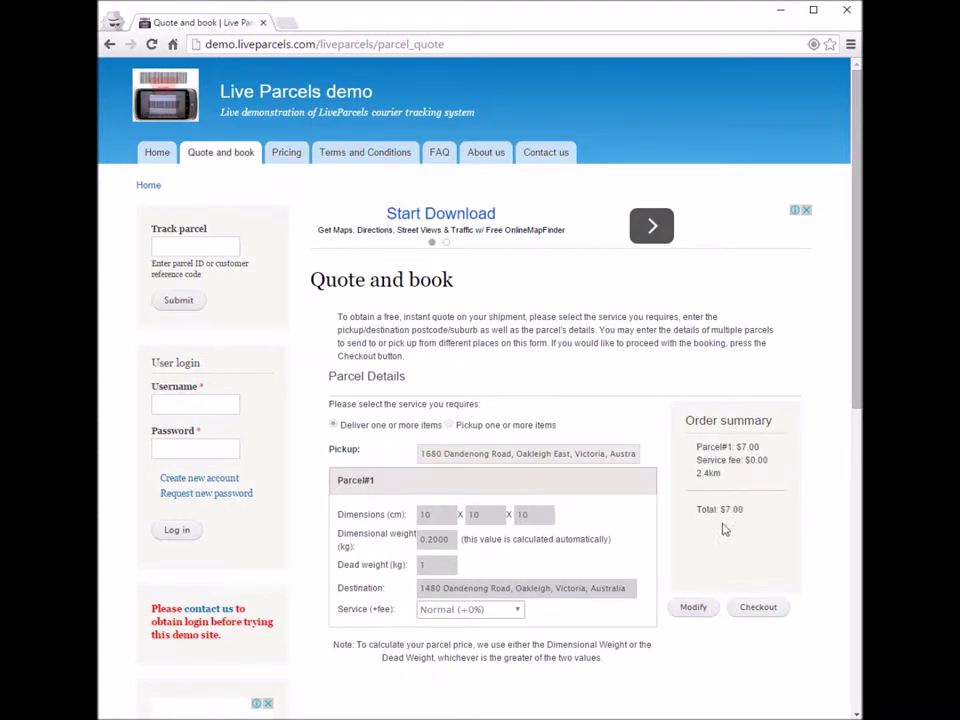
{"action": "left_click_drag", "start_coordinate": [696, 459], "coordinate": [775, 459]}
{"action": "left_click", "coordinate": [724, 476]}
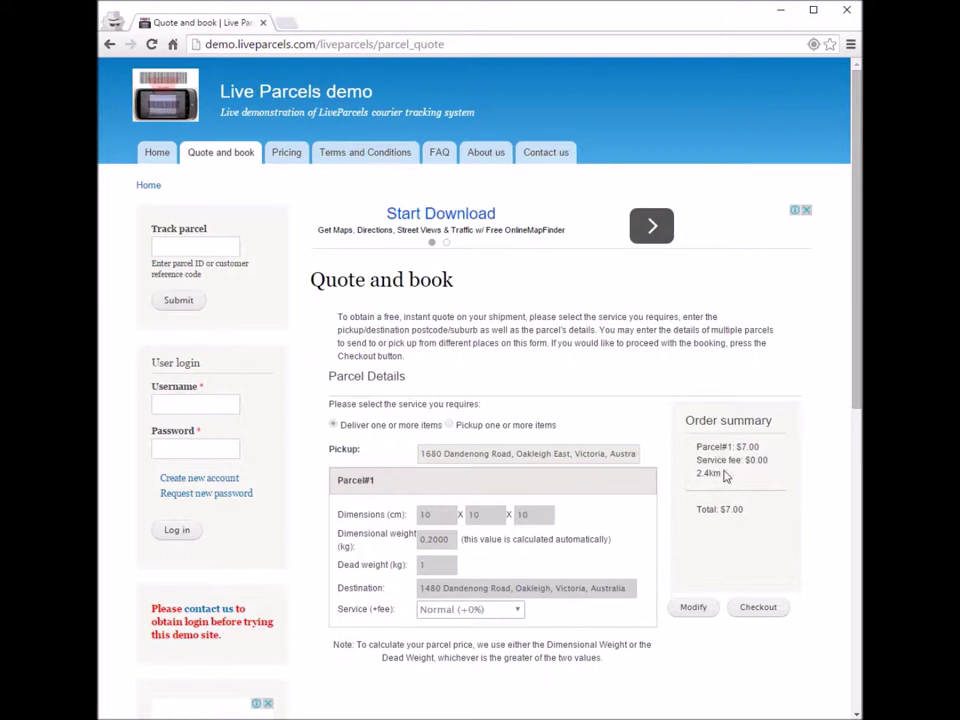
{"action": "left_click_drag", "start_coordinate": [694, 458], "coordinate": [765, 457]}
{"action": "left_click", "coordinate": [703, 450]}
{"action": "left_click_drag", "start_coordinate": [697, 510], "coordinate": [736, 511]}
{"action": "left_click", "coordinate": [701, 447]}
Switch Parcel #1's service to Overnight (+100%) and recalculate the quote
{"action": "left_click", "coordinate": [690, 609]}
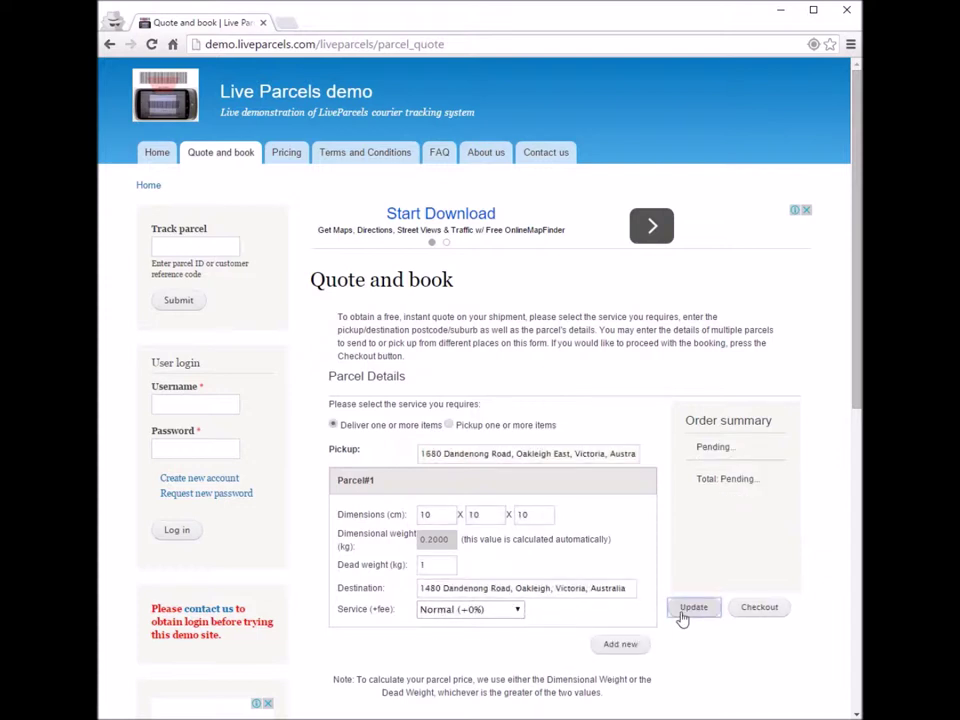
{"action": "left_click", "coordinate": [472, 610]}
{"action": "left_click", "coordinate": [460, 627]}
{"action": "left_click", "coordinate": [512, 611]}
{"action": "left_click", "coordinate": [508, 642]}
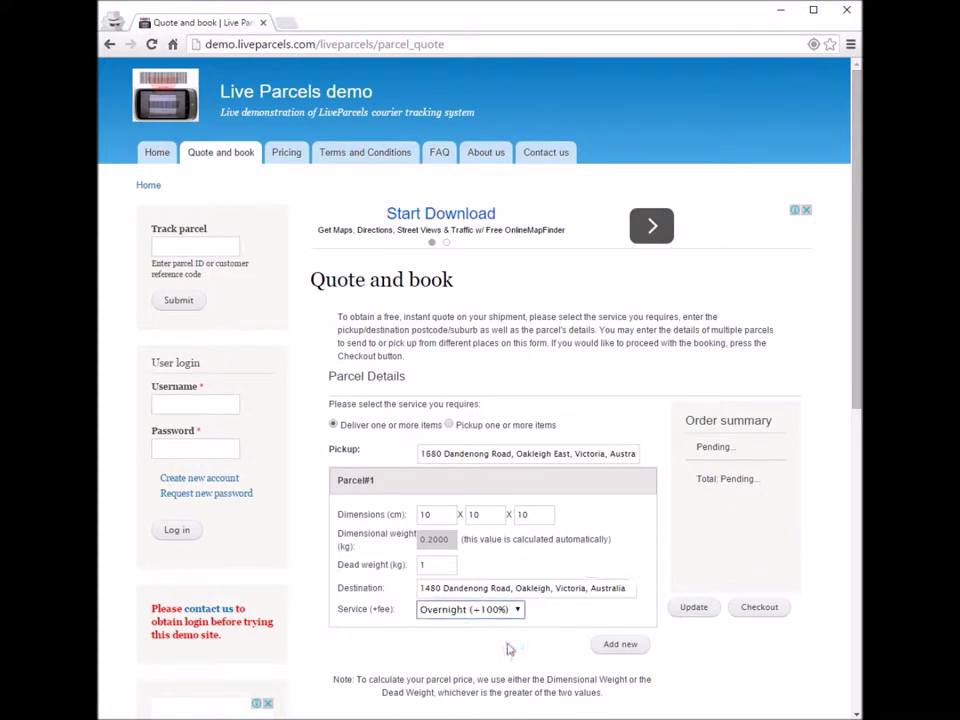
{"action": "left_click", "coordinate": [700, 612]}
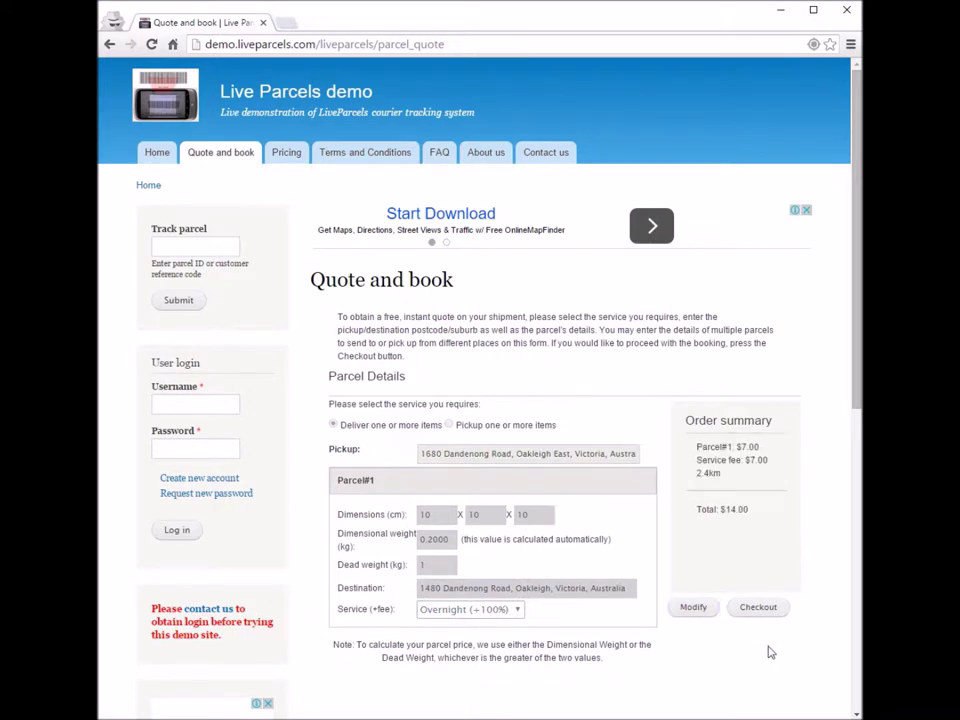
Review the new quote lines: $7.00 service fee and Parcel#1 at $7.00
{"action": "left_click_drag", "start_coordinate": [697, 458], "coordinate": [776, 456]}
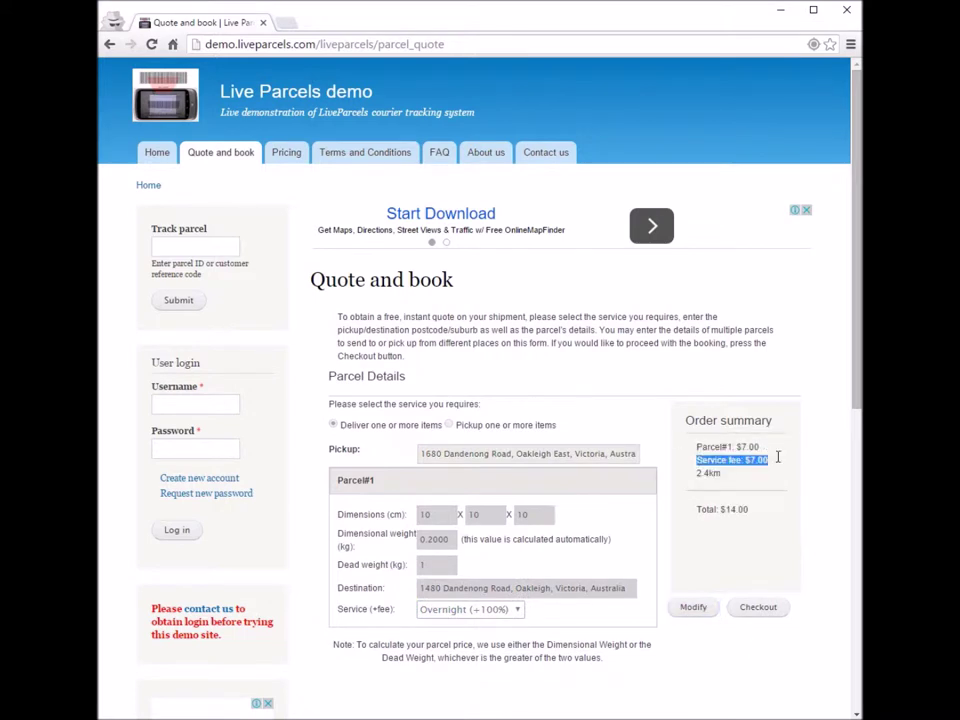
{"action": "left_click", "coordinate": [779, 488]}
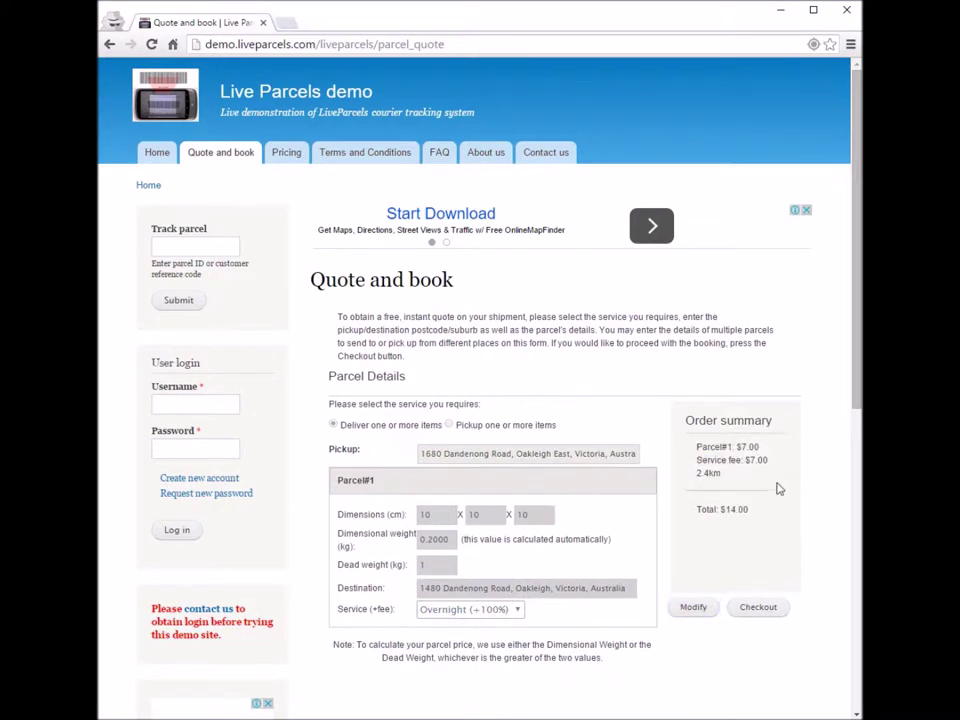
{"action": "left_click_drag", "start_coordinate": [697, 460], "coordinate": [778, 465]}
{"action": "left_click", "coordinate": [700, 446]}
{"action": "left_click_drag", "start_coordinate": [697, 447], "coordinate": [772, 461]}
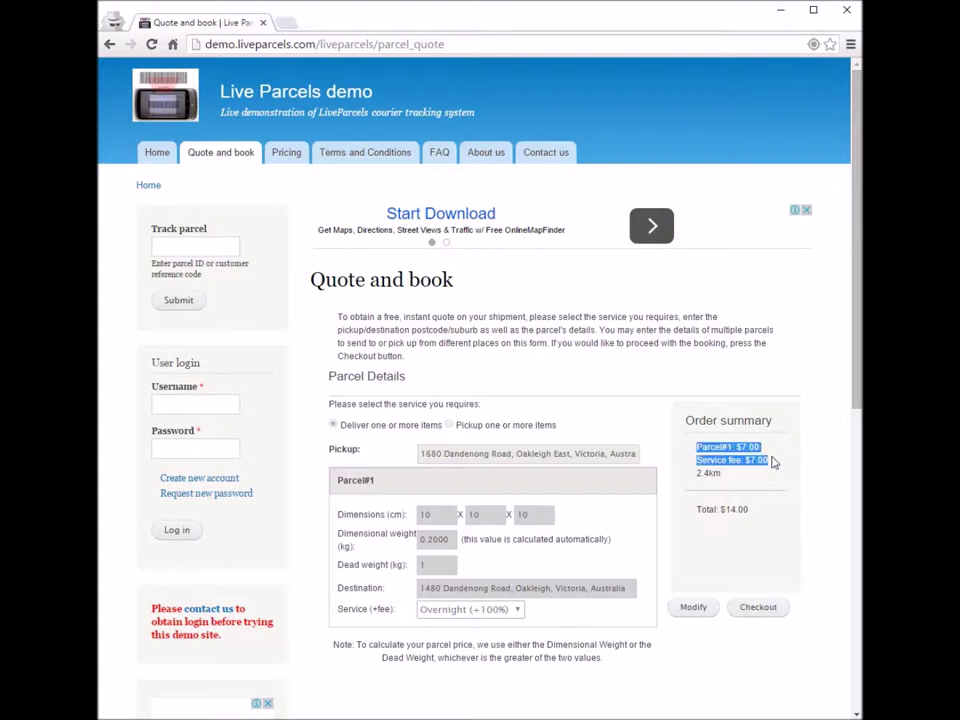
{"action": "left_click", "coordinate": [772, 461]}
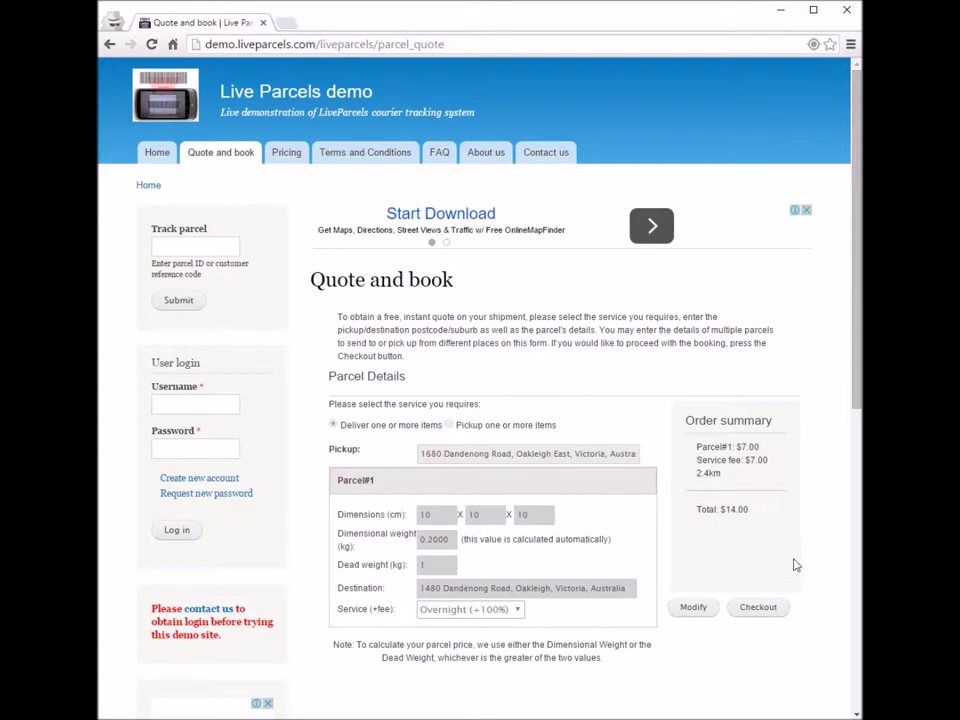
Proceed to checkout and log in with the demo account's username and password
{"action": "left_click", "coordinate": [760, 608]}
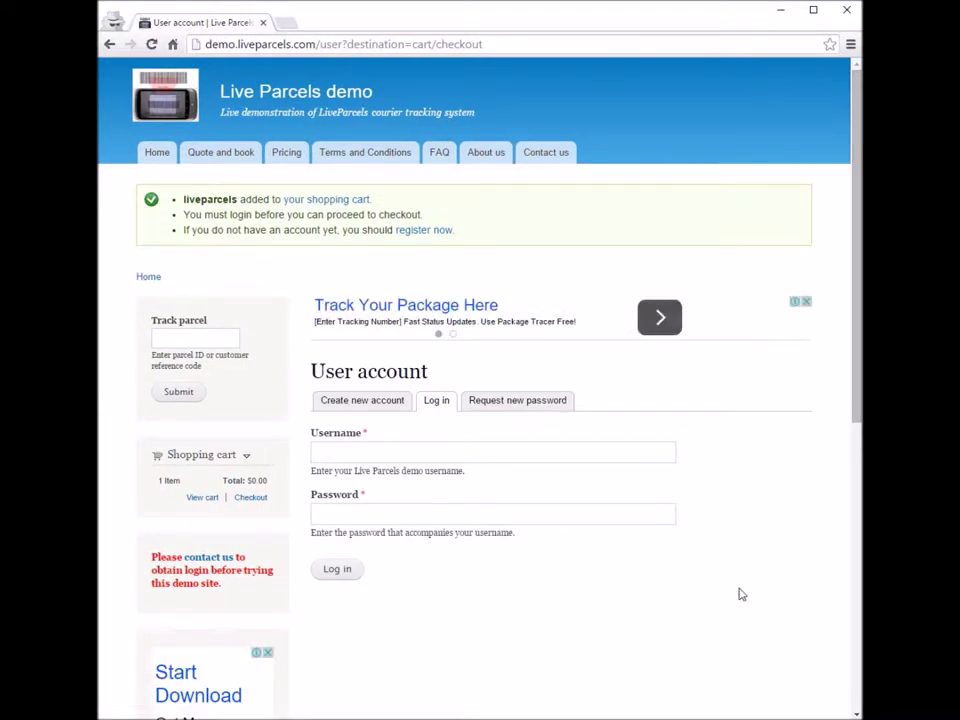
{"action": "left_click", "coordinate": [499, 449]}
{"action": "key", "text": "Tab"}
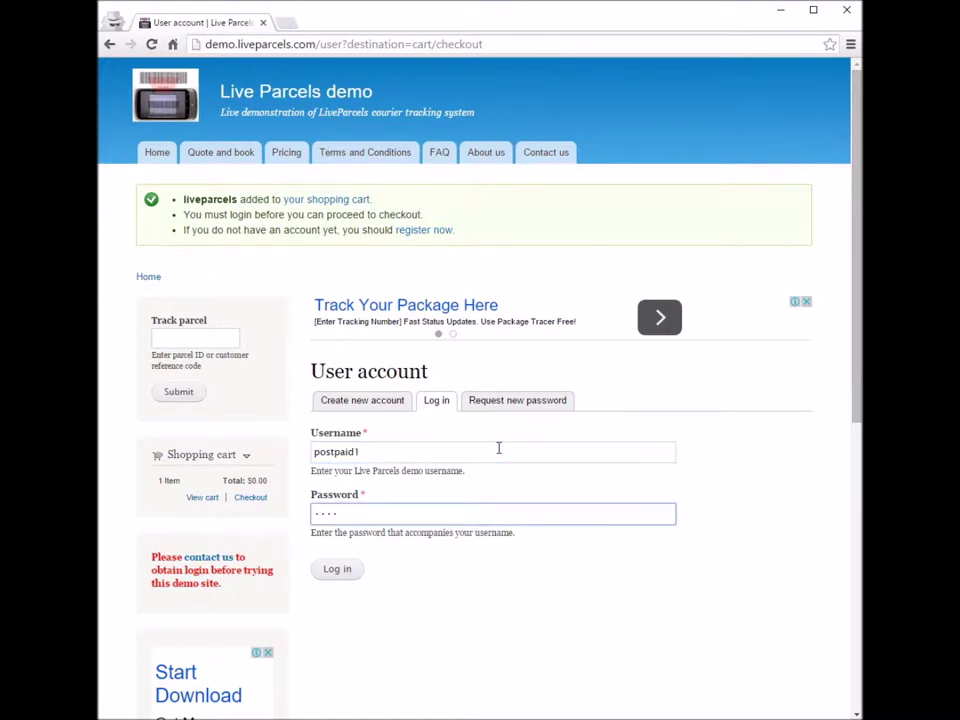
{"action": "left_click", "coordinate": [345, 580]}
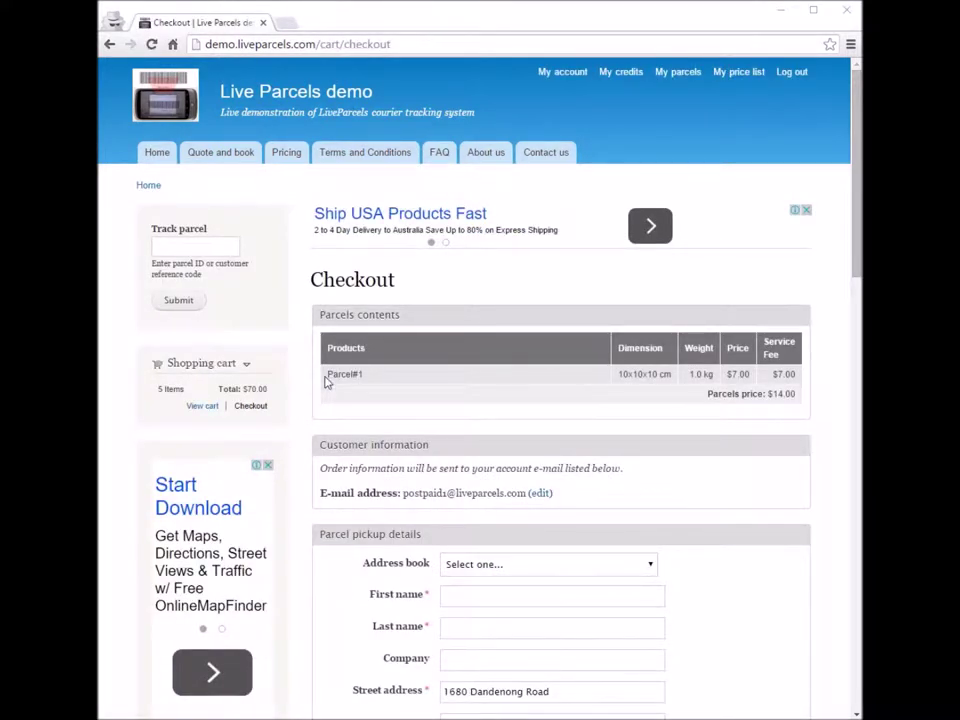
{"action": "left_click_drag", "start_coordinate": [325, 378], "coordinate": [411, 377]}
{"action": "left_click", "coordinate": [430, 381]}
{"action": "left_click_drag", "start_coordinate": [618, 374], "coordinate": [795, 376]}
{"action": "left_click", "coordinate": [799, 420]}
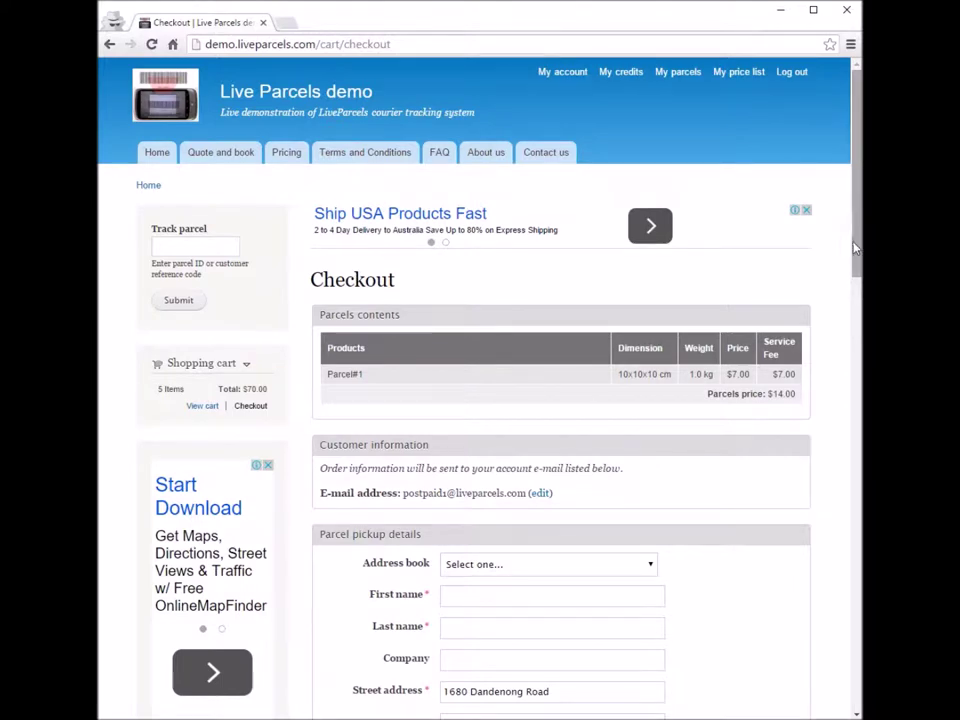
{"action": "left_click_drag", "start_coordinate": [855, 247], "coordinate": [859, 352]}
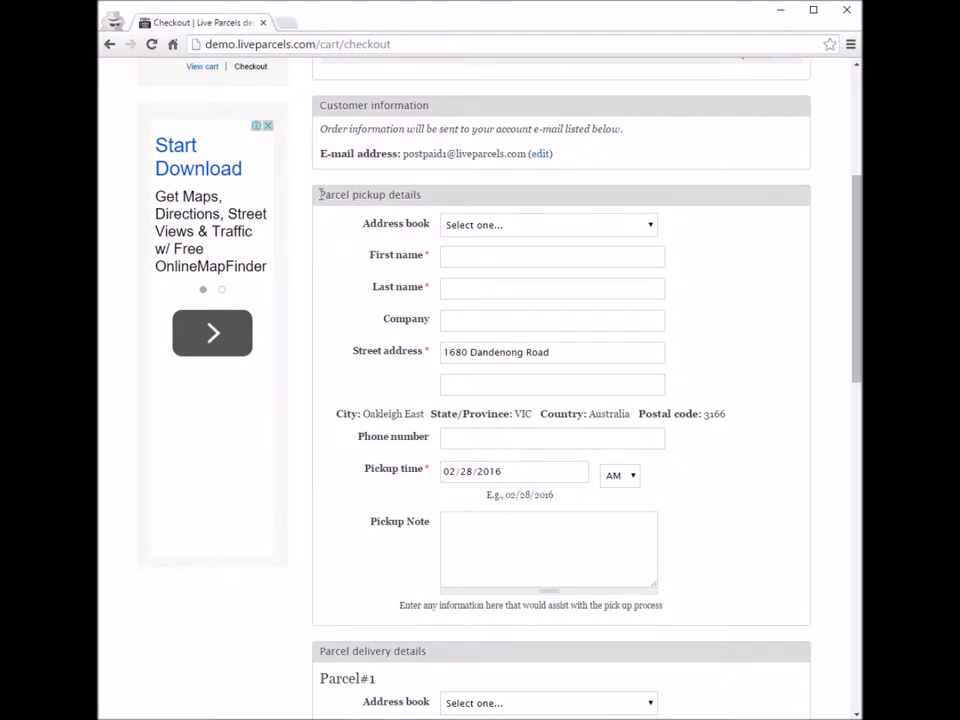
Enter the pickup contact's first and last name, Company A, and phone number
{"action": "left_click_drag", "start_coordinate": [320, 194], "coordinate": [459, 193]}
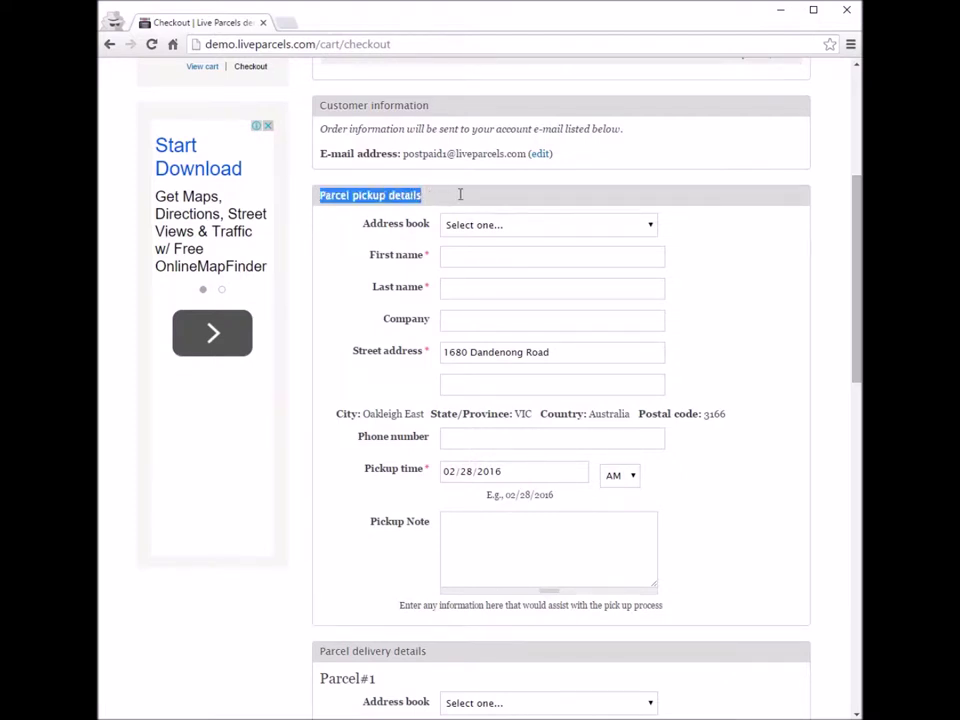
{"action": "left_click", "coordinate": [362, 254]}
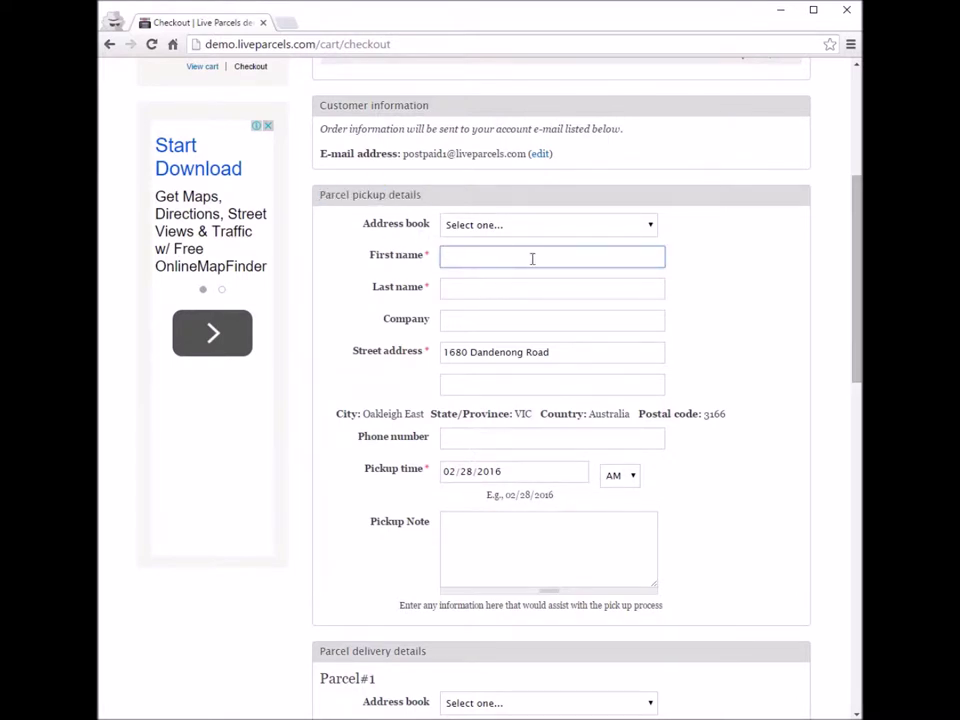
{"action": "left_click", "coordinate": [503, 287]}
{"action": "type", "text": "ng"}
{"action": "left_click", "coordinate": [486, 321]}
{"action": "type", "text": "Compabny"}
{"action": "key", "text": "BackSpace"}
{"action": "key", "text": "BackSpace"}
{"action": "key", "text": "BackSpace"}
{"action": "type", "text": "ny A"}
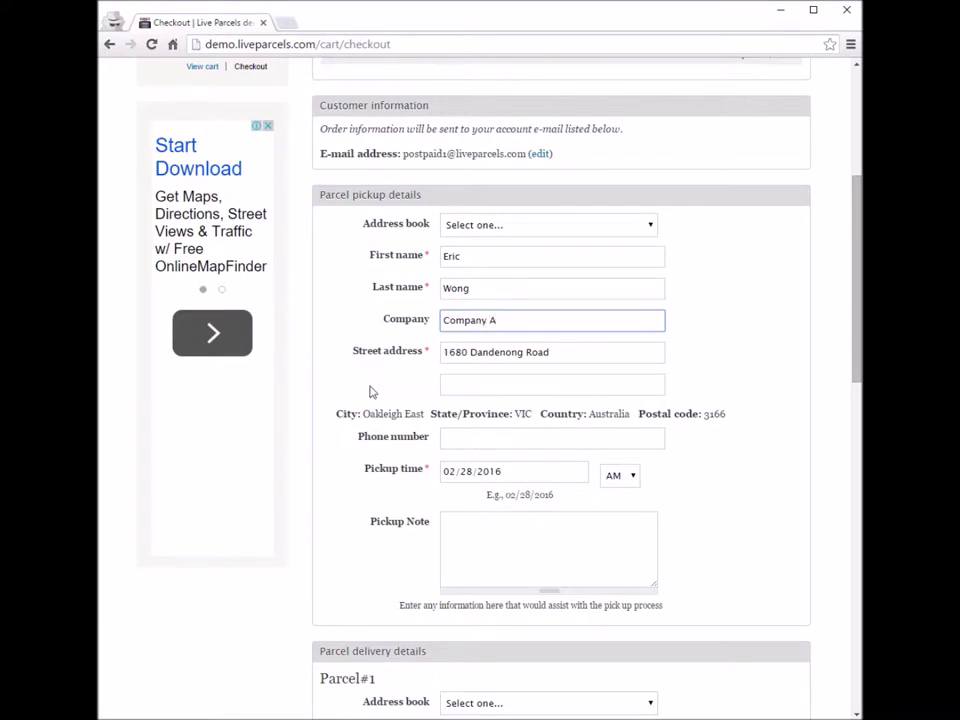
{"action": "left_click", "coordinate": [485, 437]}
{"action": "type", "text": "1234567890"}
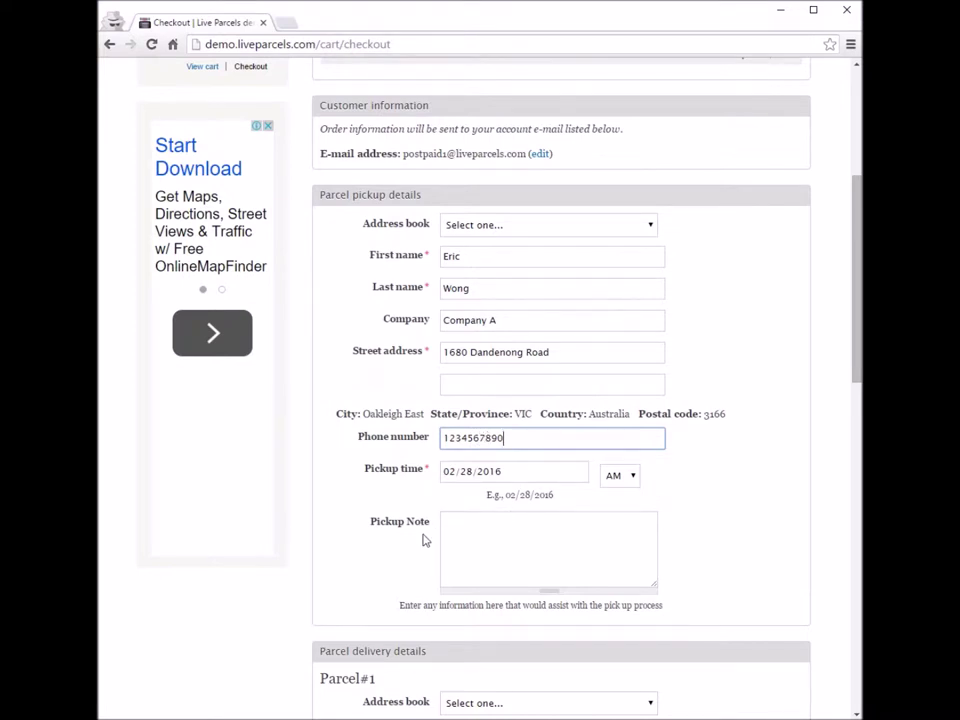
Add the pickup note 'Ring the bell'
{"action": "left_click_drag", "start_coordinate": [370, 522], "coordinate": [401, 557]}
{"action": "left_click_drag", "start_coordinate": [399, 605], "coordinate": [685, 617]}
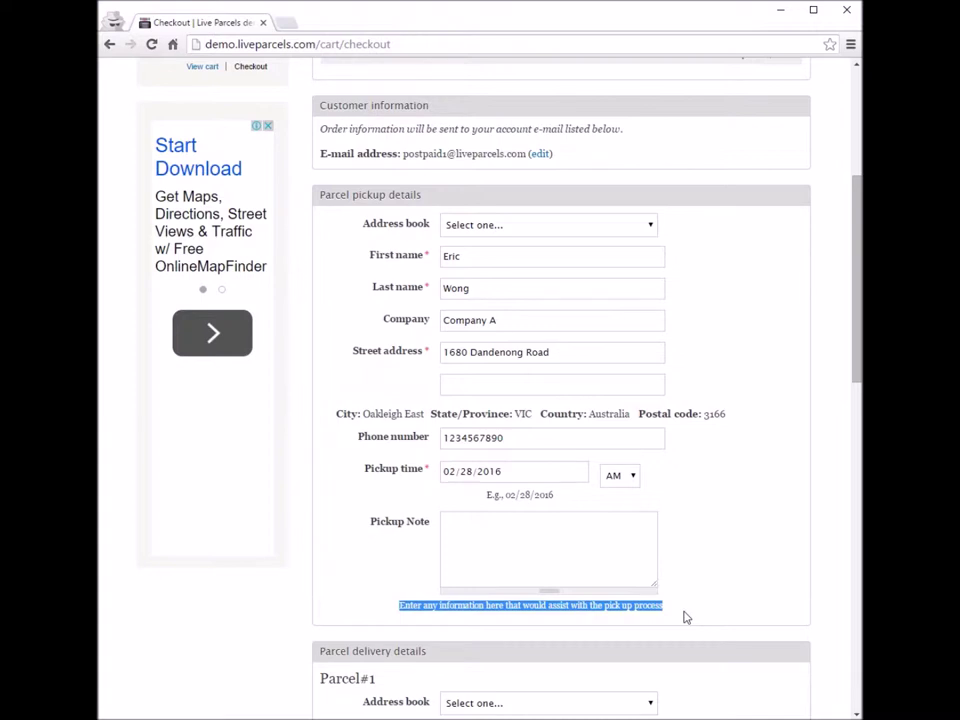
{"action": "left_click", "coordinate": [598, 604]}
{"action": "left_click", "coordinate": [589, 542]}
{"action": "type", "text": "Ring the bell"}
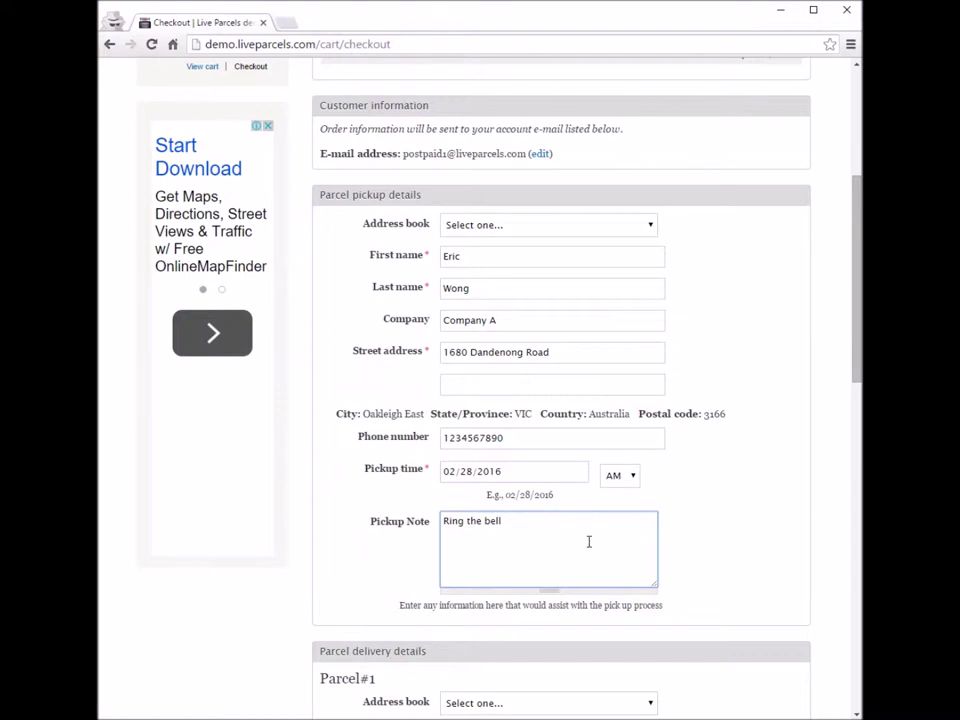
{"action": "left_click", "coordinate": [769, 516]}
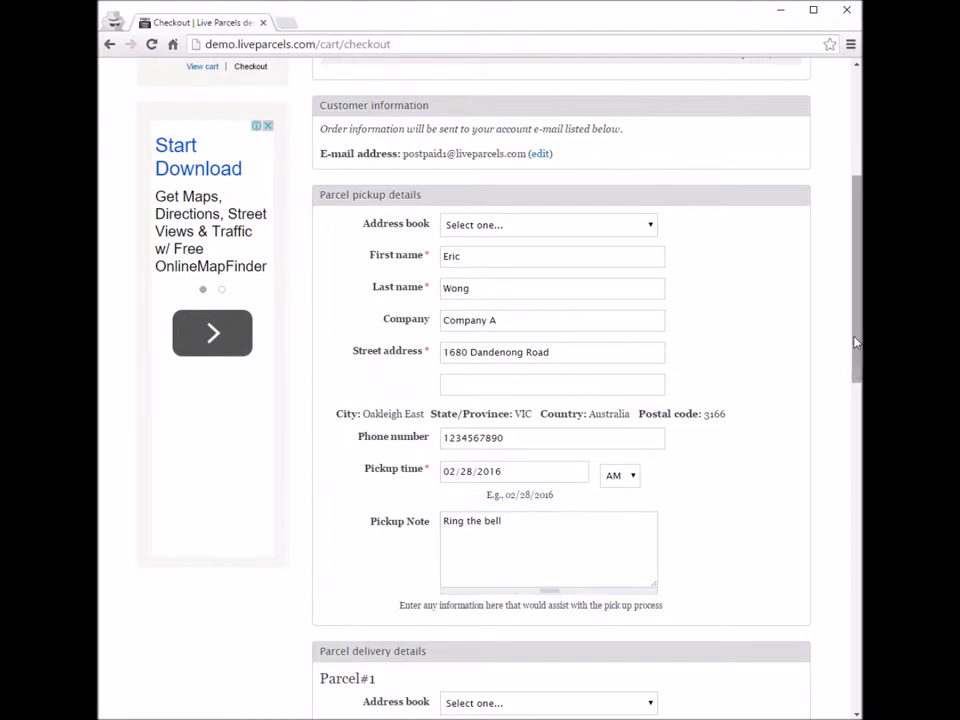
Enter the recipient's first and last name, Company B, and phone number
{"action": "left_click_drag", "start_coordinate": [855, 343], "coordinate": [855, 510]}
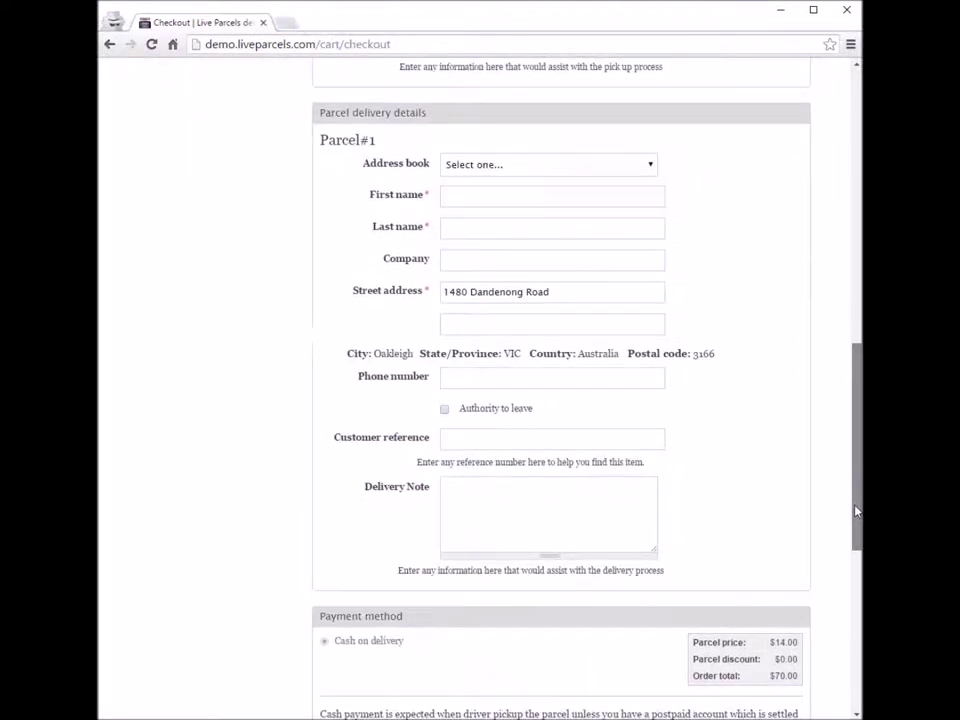
{"action": "left_click_drag", "start_coordinate": [317, 114], "coordinate": [456, 111]}
{"action": "left_click", "coordinate": [355, 287]}
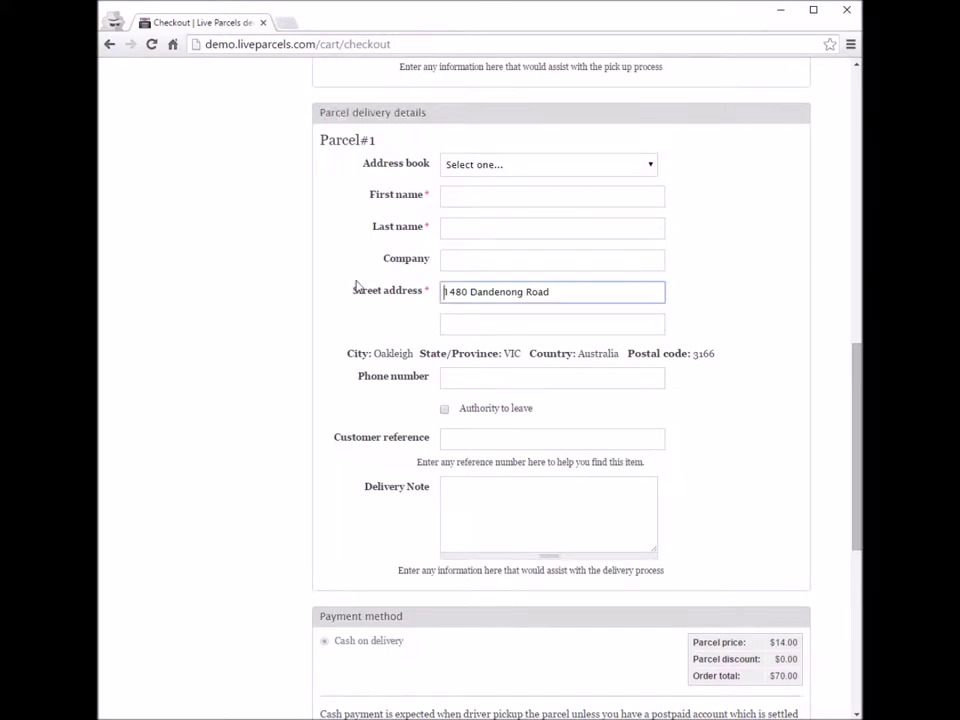
{"action": "left_click", "coordinate": [528, 193]}
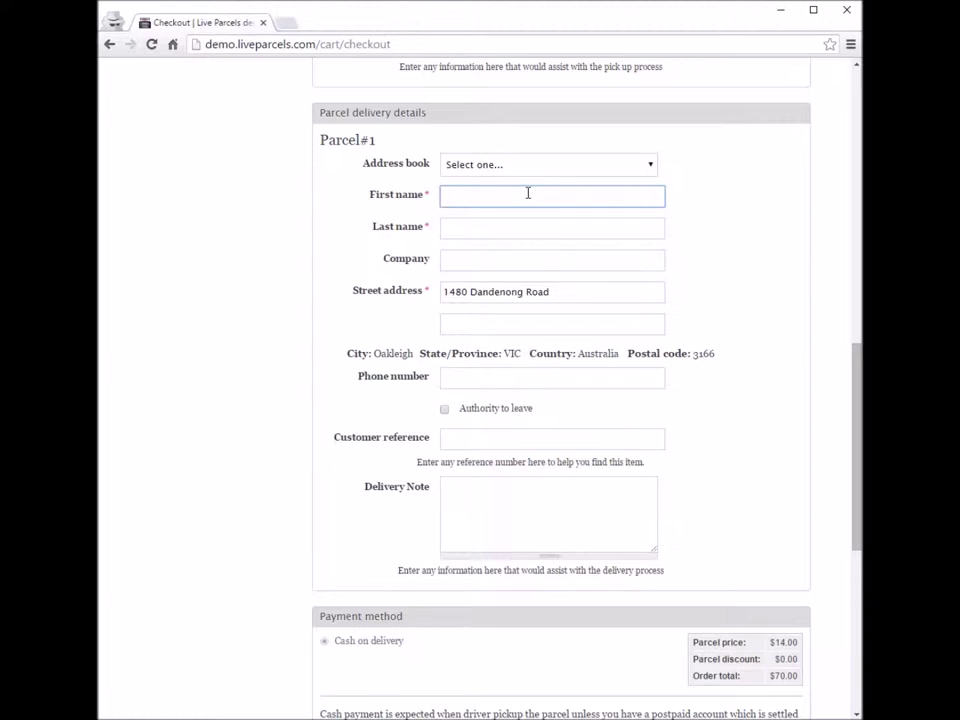
{"action": "left_click", "coordinate": [517, 231]}
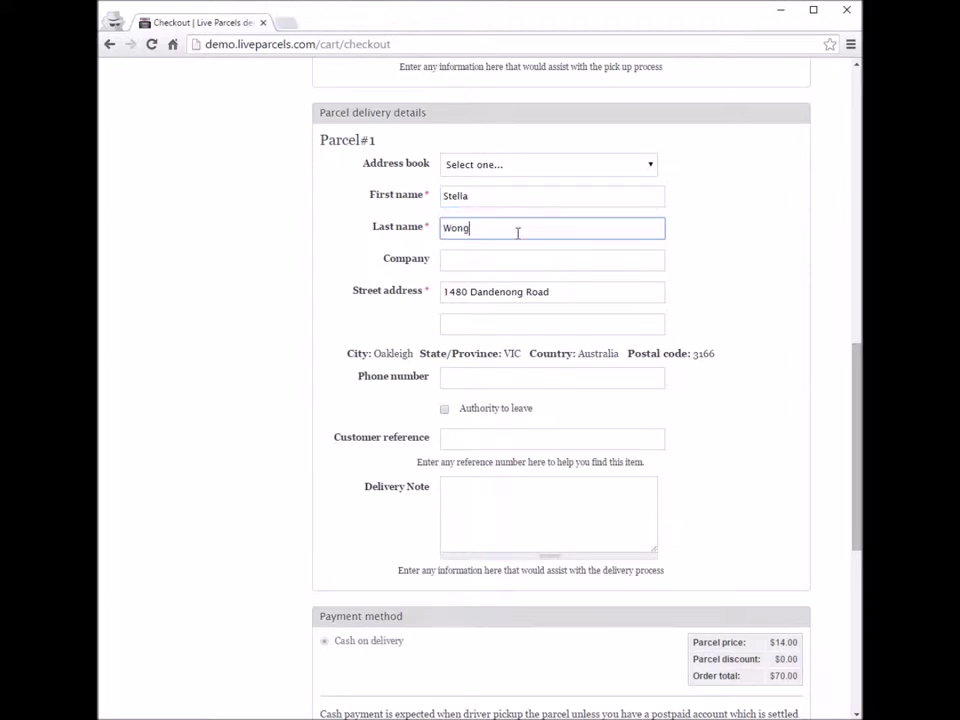
{"action": "left_click", "coordinate": [498, 258]}
{"action": "type", "text": "Company B"}
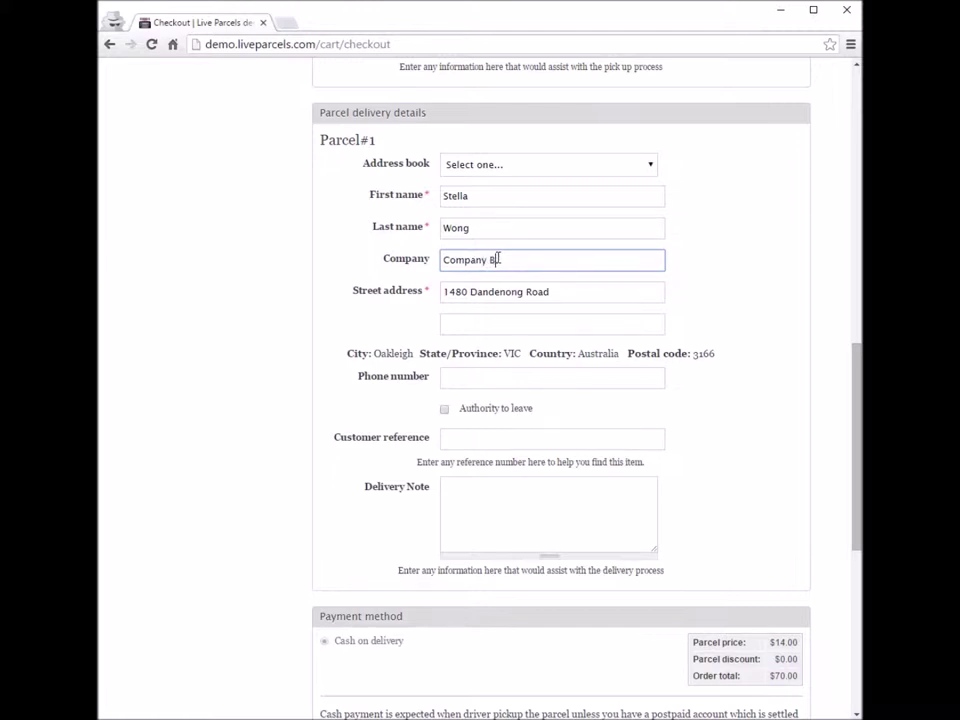
{"action": "left_click", "coordinate": [488, 378]}
{"action": "type", "text": "1234567890"}
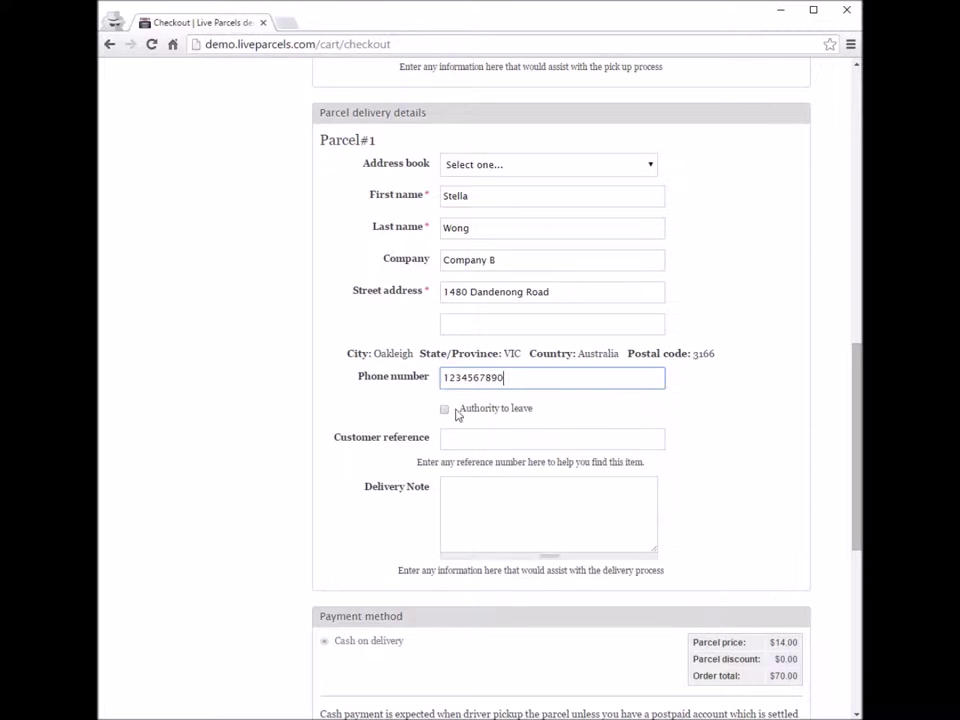
Toggle Authority to leave on, then back off
{"action": "left_click_drag", "start_coordinate": [461, 413], "coordinate": [529, 414]}
{"action": "left_click", "coordinate": [545, 412]}
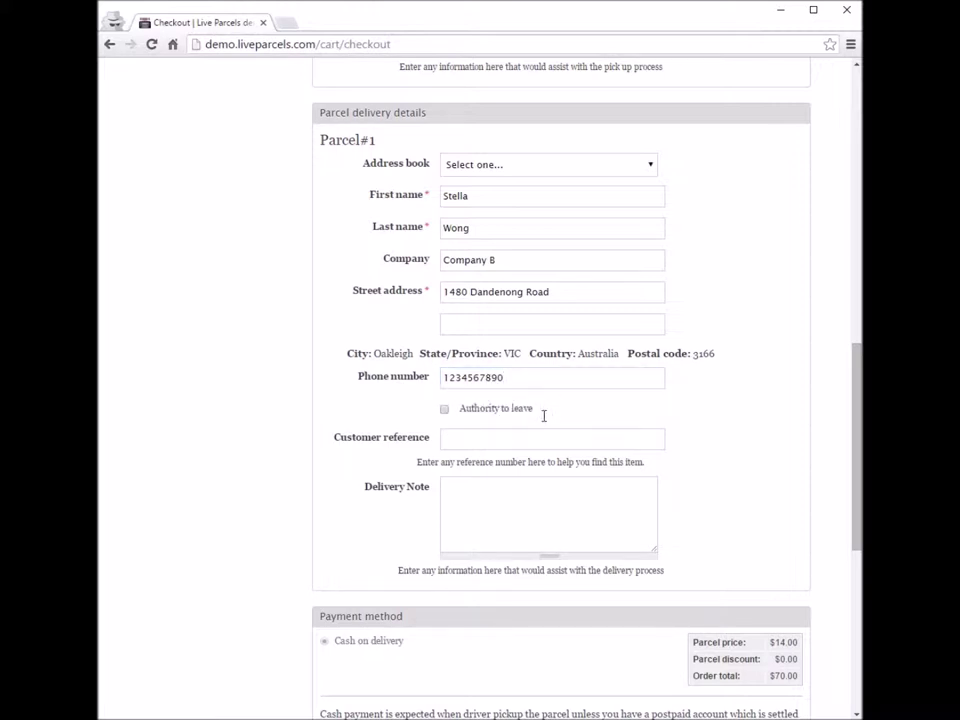
{"action": "triple_click", "coordinate": [531, 414]}
{"action": "left_click", "coordinate": [456, 412]}
{"action": "left_click", "coordinate": [444, 411]}
Enter the customer reference 'invoice1'
{"action": "left_click", "coordinate": [489, 439]}
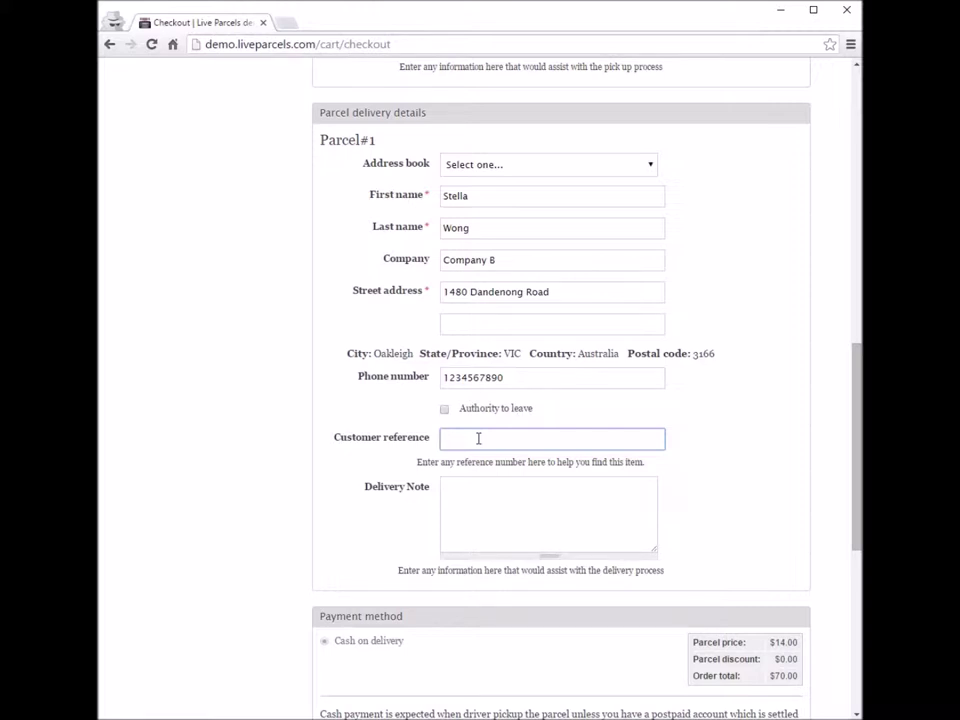
{"action": "type", "text": "invoice1"}
{"action": "double_click", "coordinate": [514, 440]}
{"action": "left_click", "coordinate": [519, 441]}
{"action": "left_click_drag", "start_coordinate": [519, 441], "coordinate": [379, 432]}
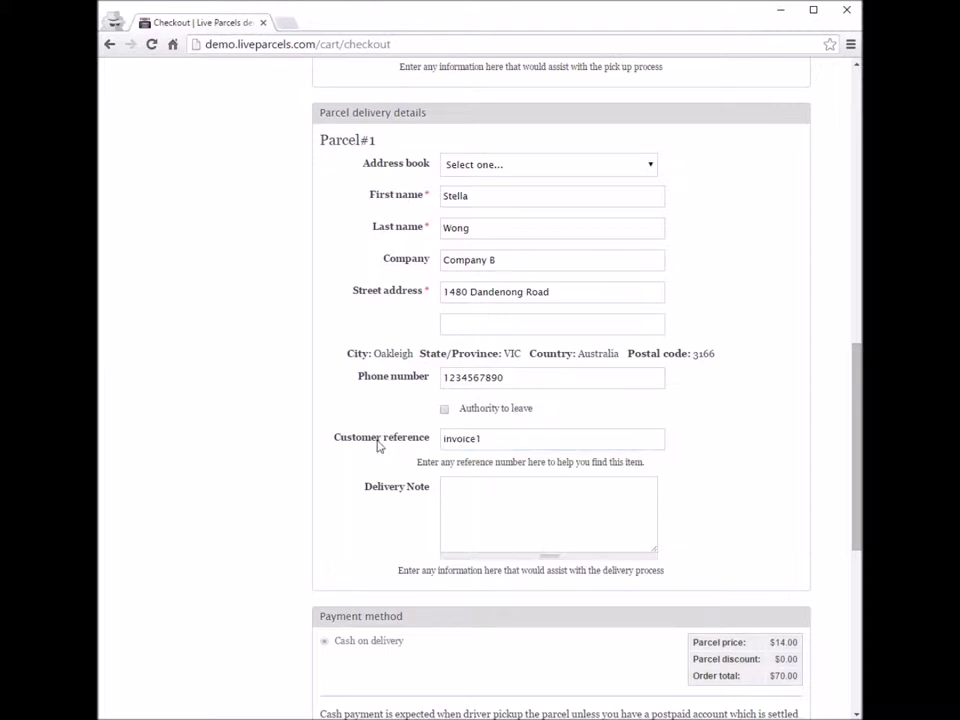
Write the delivery note 'Please delivery in the afternoon.' for Parcel#1
{"action": "left_click", "coordinate": [799, 448]}
{"action": "left_click", "coordinate": [533, 508]}
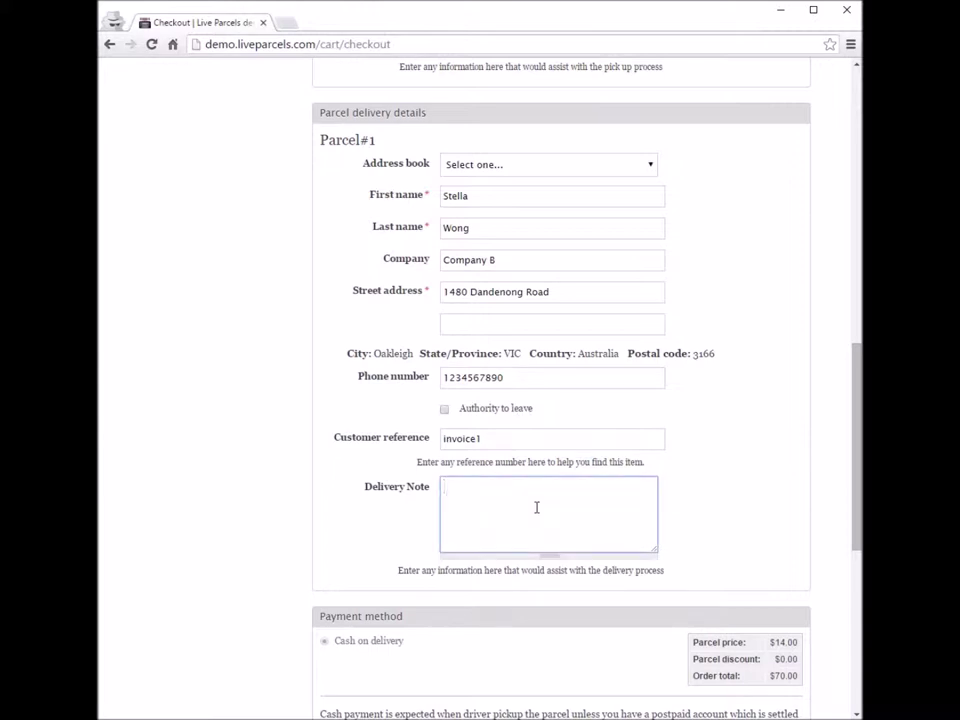
{"action": "left_click_drag", "start_coordinate": [366, 490], "coordinate": [426, 488]}
{"action": "left_click", "coordinate": [500, 508]}
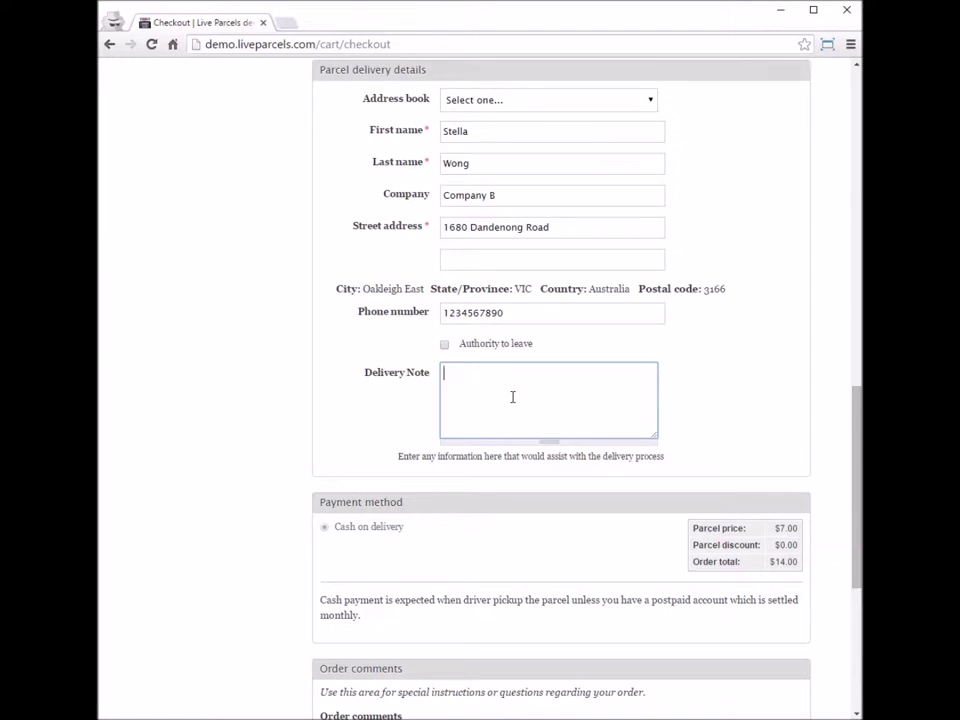
{"action": "type", "text": "Please delivery in the afternoon."}
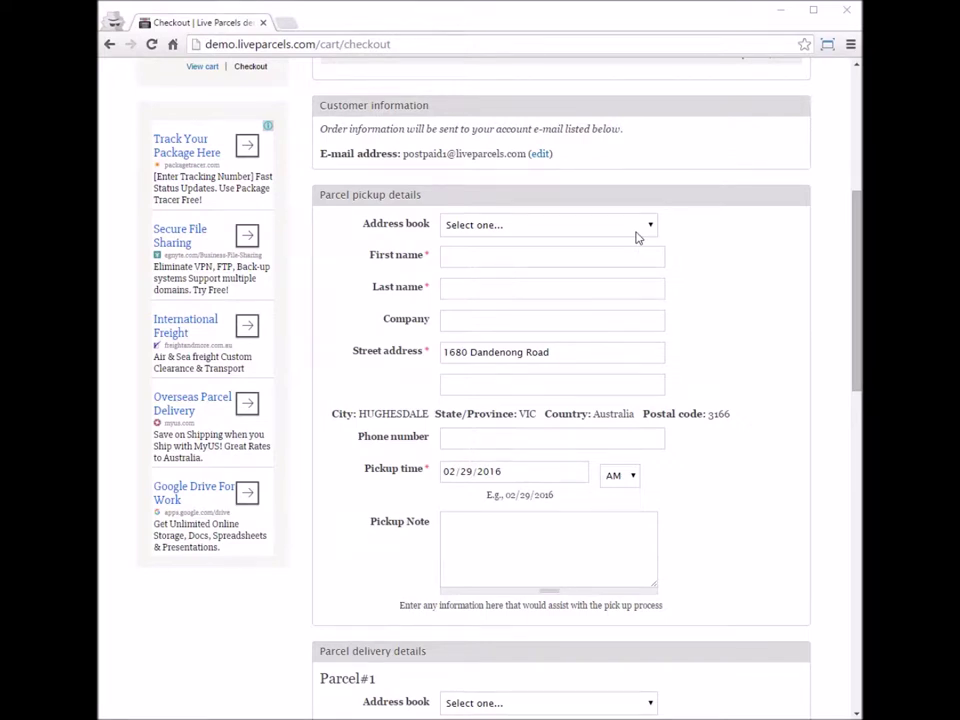
Fill pickup details from the Company A address book entry and delivery from Company B
{"action": "left_click", "coordinate": [578, 229]}
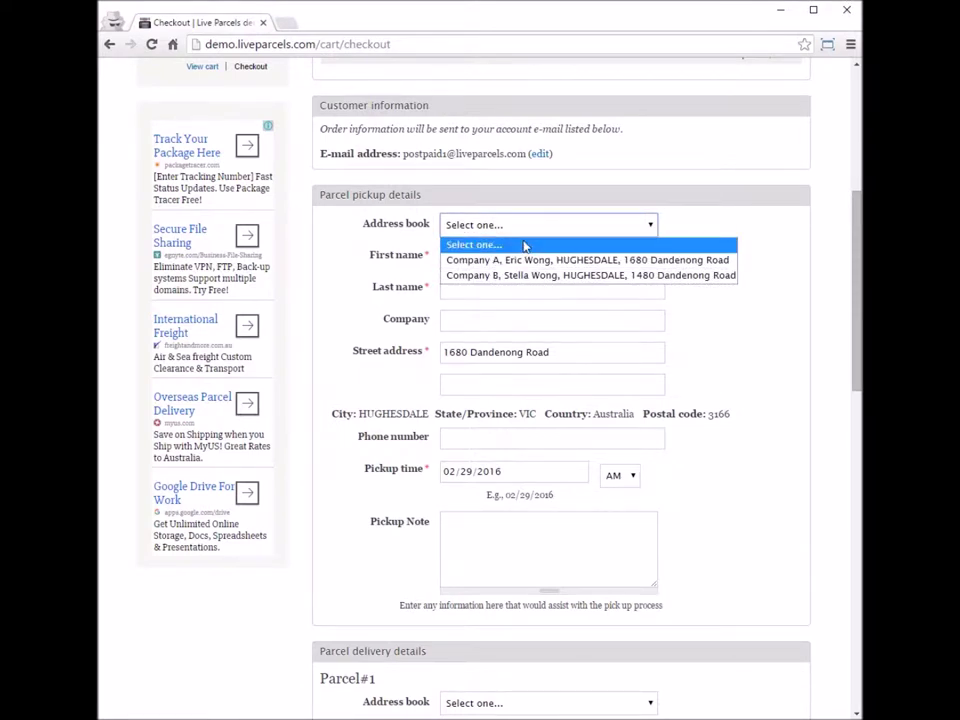
{"action": "left_click", "coordinate": [485, 263]}
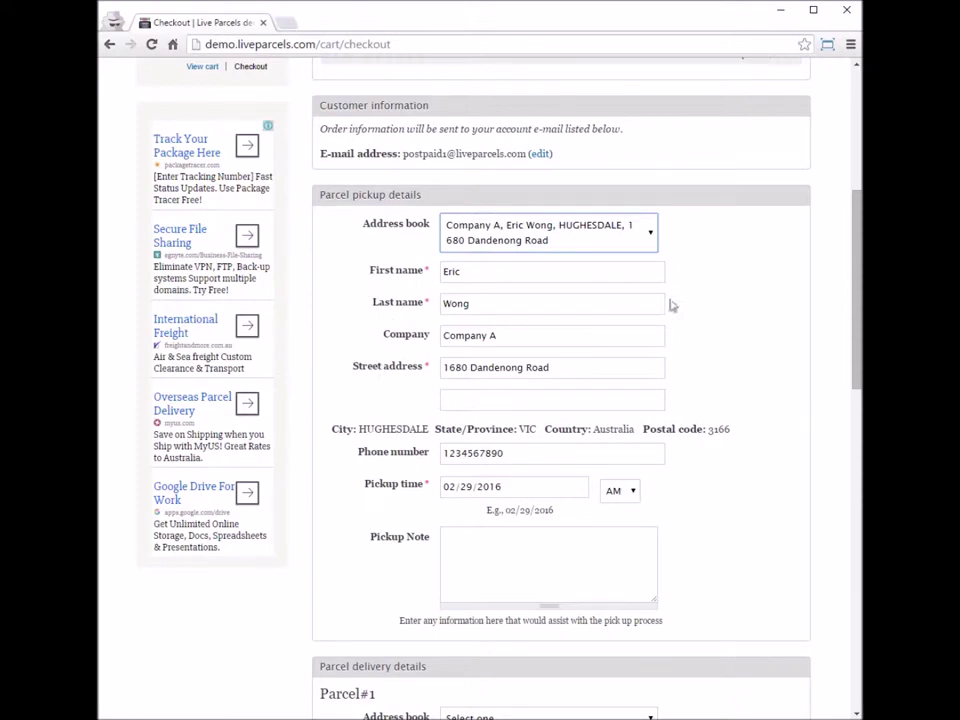
{"action": "scroll", "coordinate": [858, 303], "scroll_direction": "down", "scroll_amount": 6}
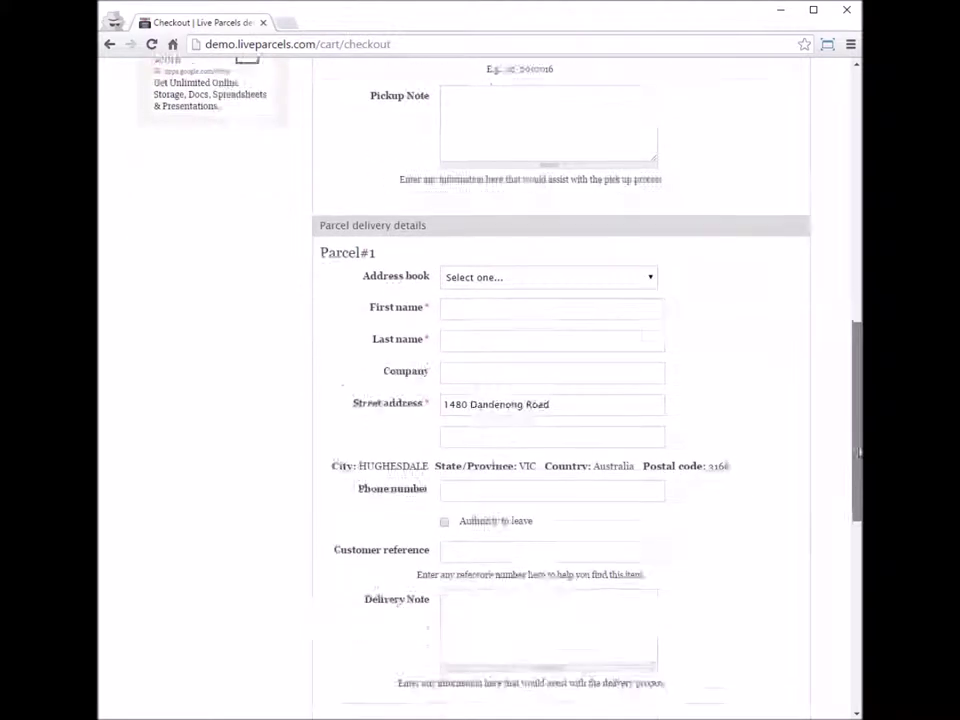
{"action": "left_click", "coordinate": [563, 129]}
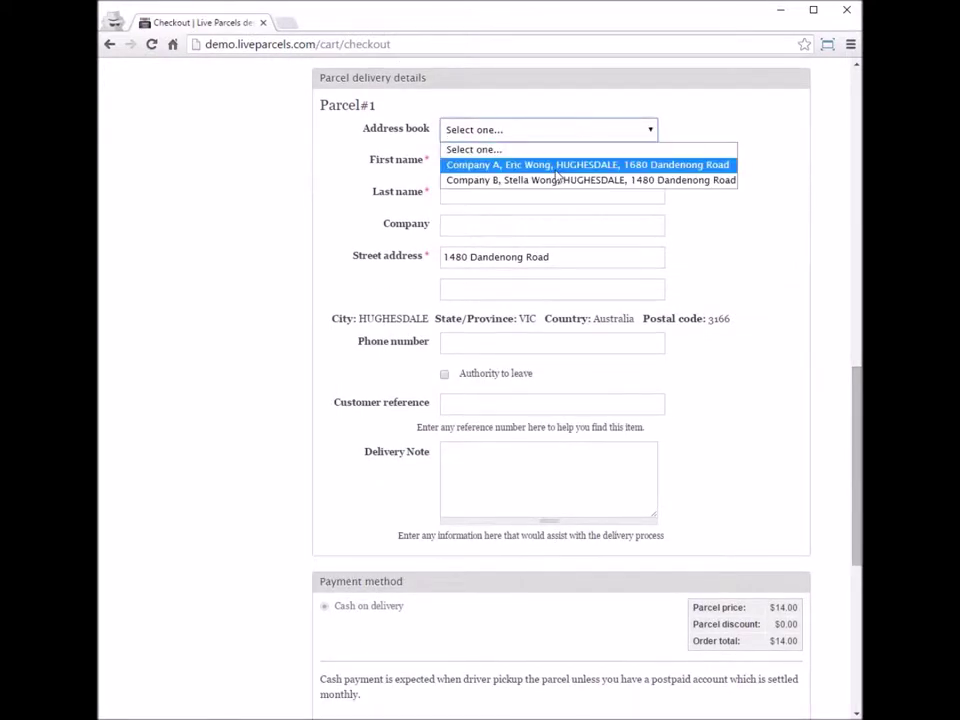
{"action": "left_click", "coordinate": [495, 181]}
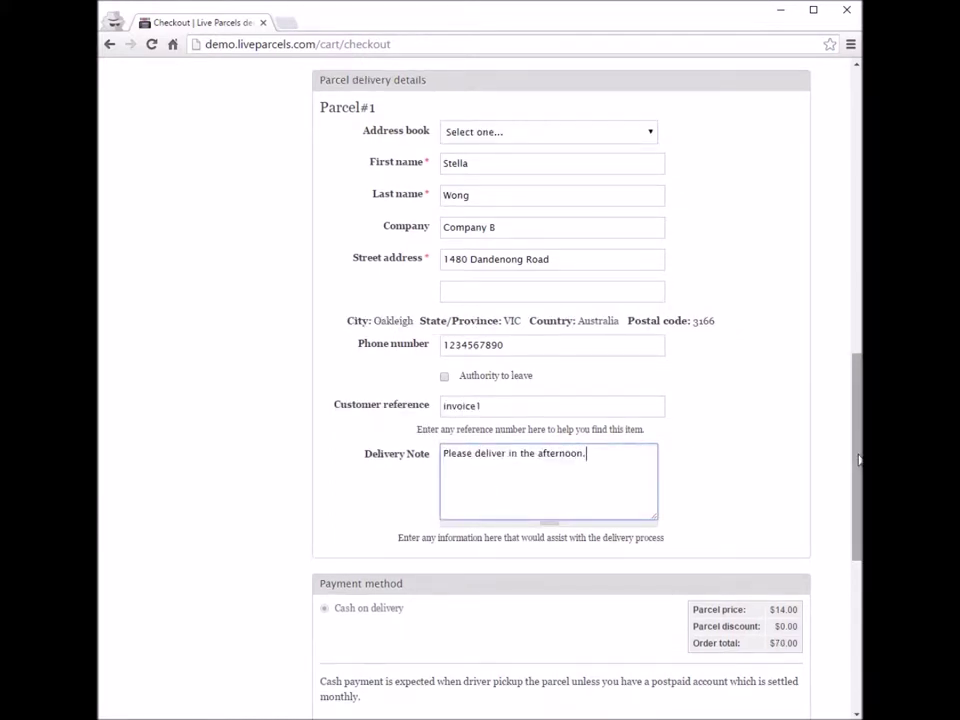
{"action": "scroll", "coordinate": [321, 403], "scroll_direction": "down", "scroll_amount": 3}
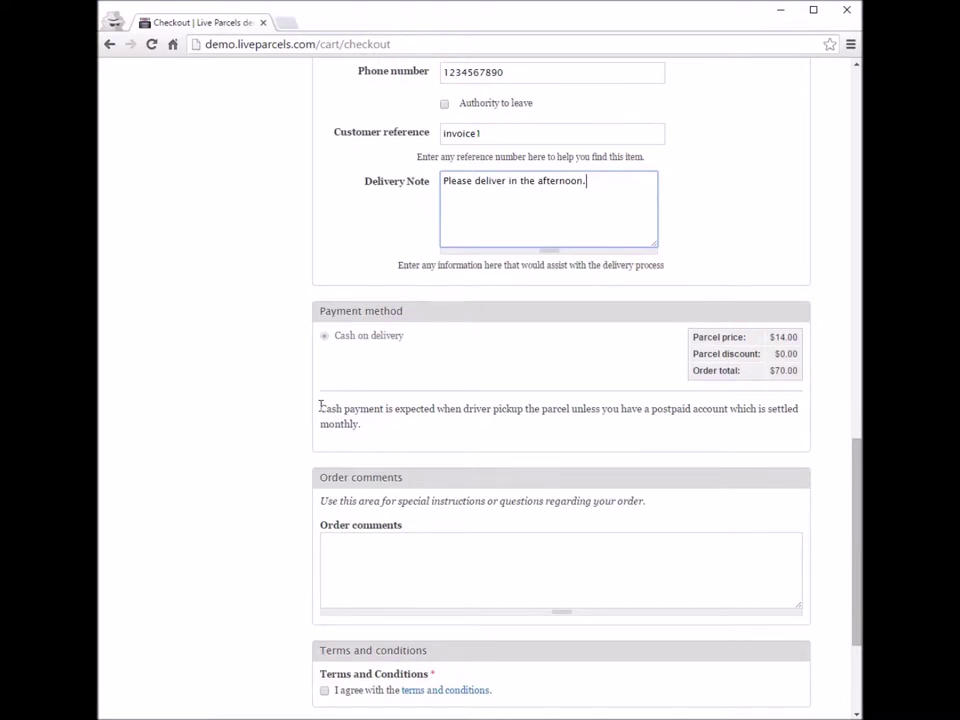
{"action": "left_click_drag", "start_coordinate": [320, 407], "coordinate": [408, 424]}
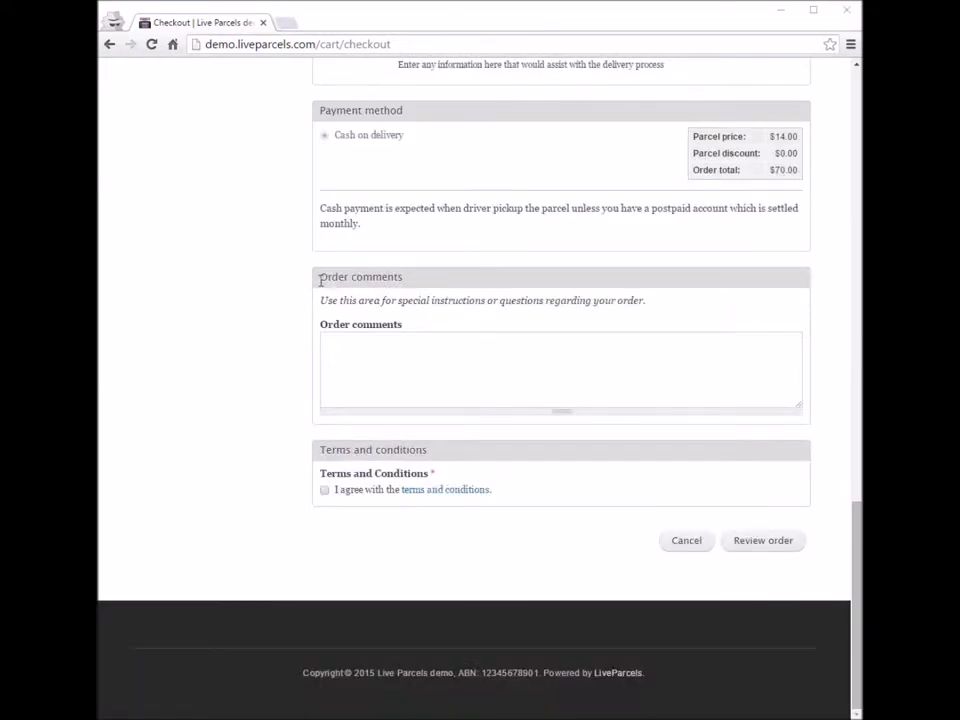
{"action": "left_click", "coordinate": [443, 370]}
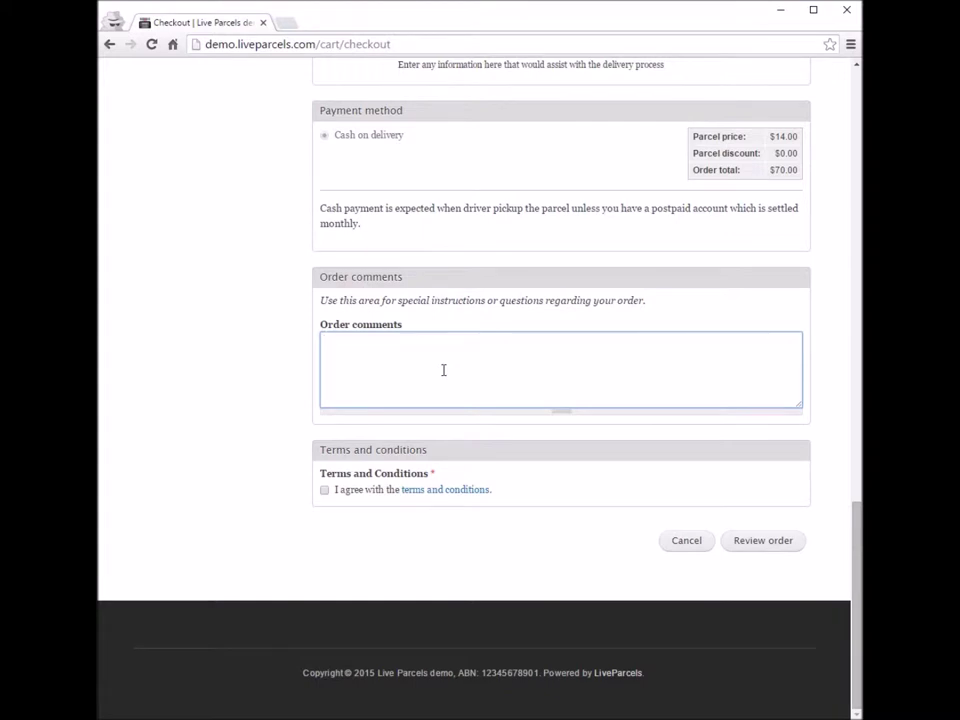
Enter the order comment 'We have not received last month's invoice.'
{"action": "type", "text": "We have not received last month's invoice."}
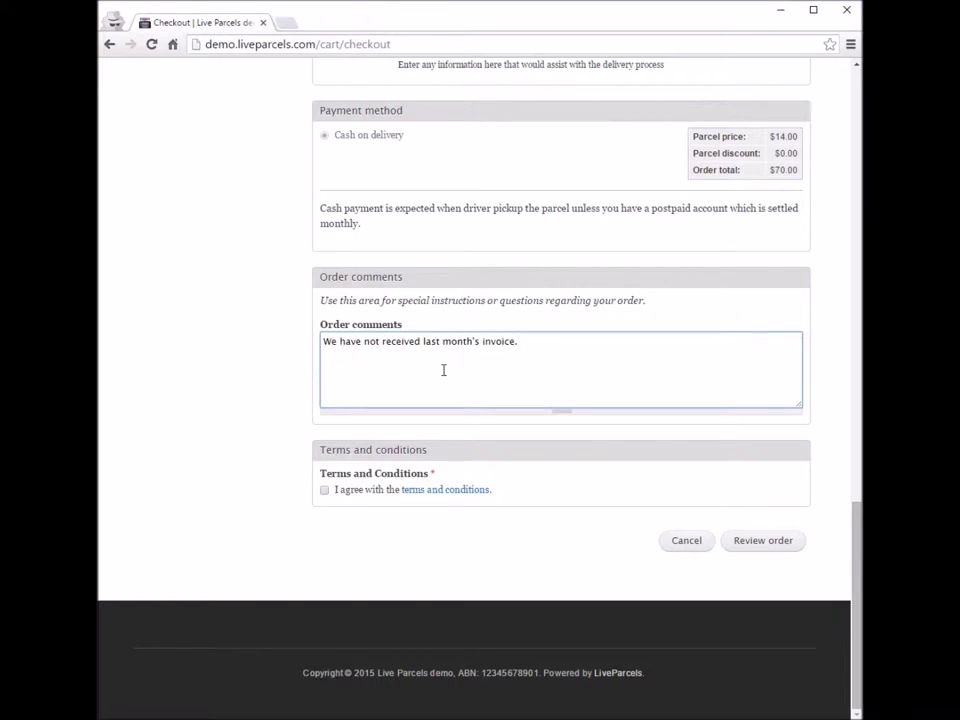
{"action": "left_click_drag", "start_coordinate": [318, 451], "coordinate": [506, 450]}
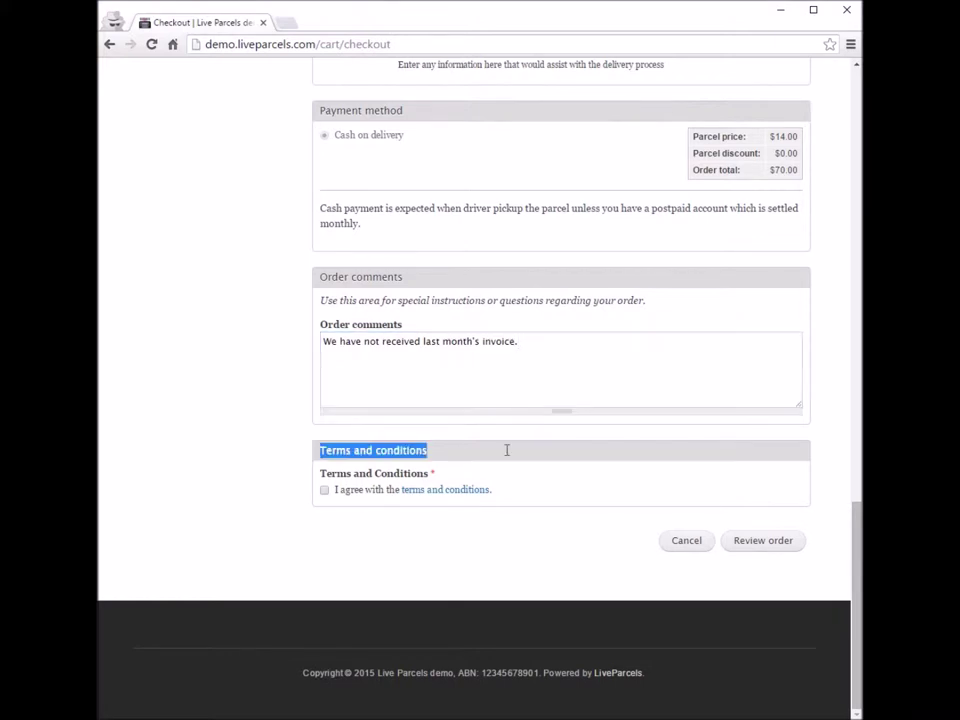
{"action": "left_click", "coordinate": [425, 450]}
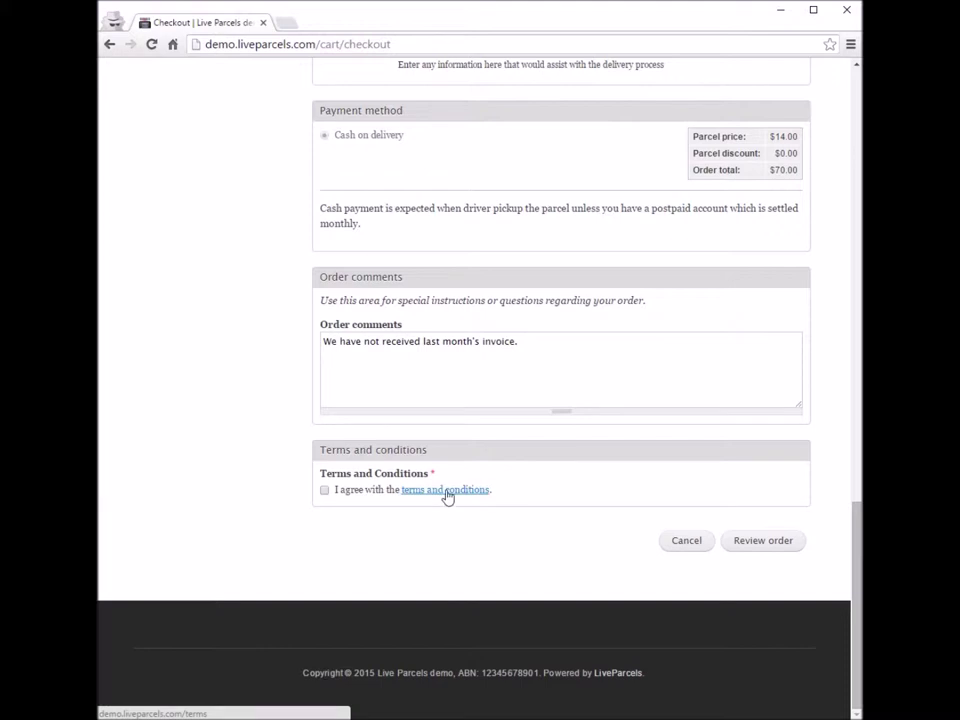
Read the terms and conditions, agree to them, and continue to order review
{"action": "left_click", "coordinate": [446, 490]}
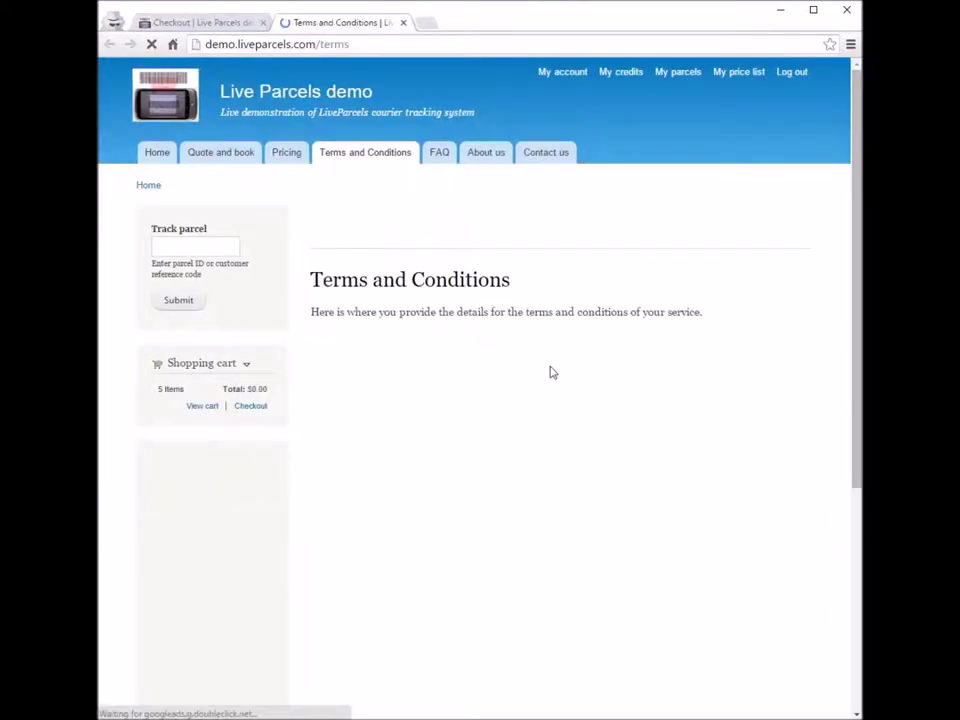
{"action": "left_click", "coordinate": [229, 23]}
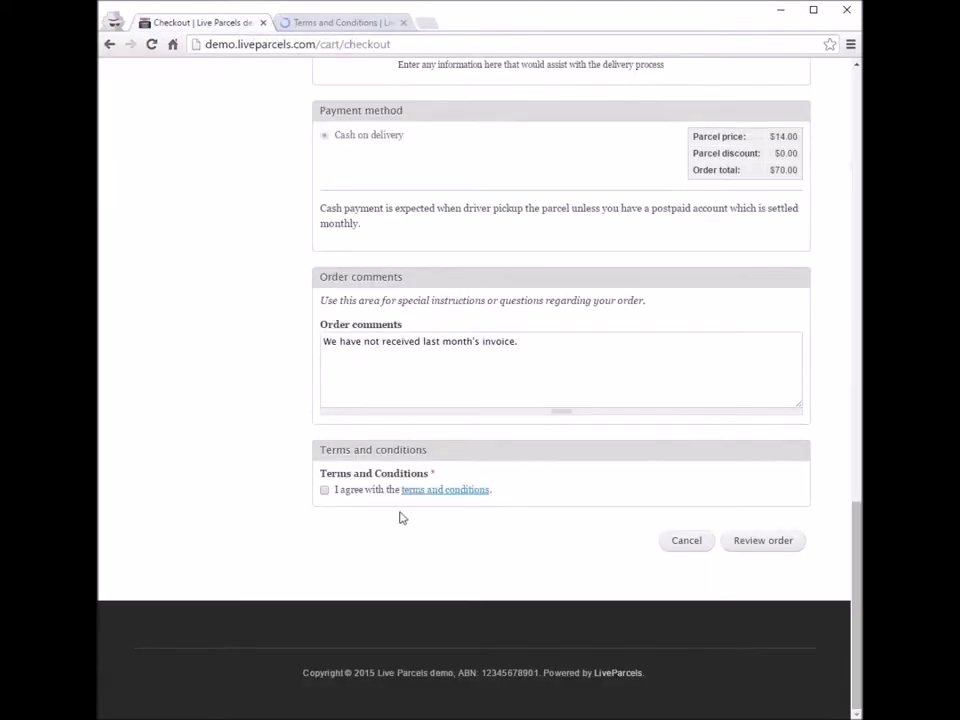
{"action": "left_click", "coordinate": [324, 490]}
{"action": "left_click", "coordinate": [775, 544]}
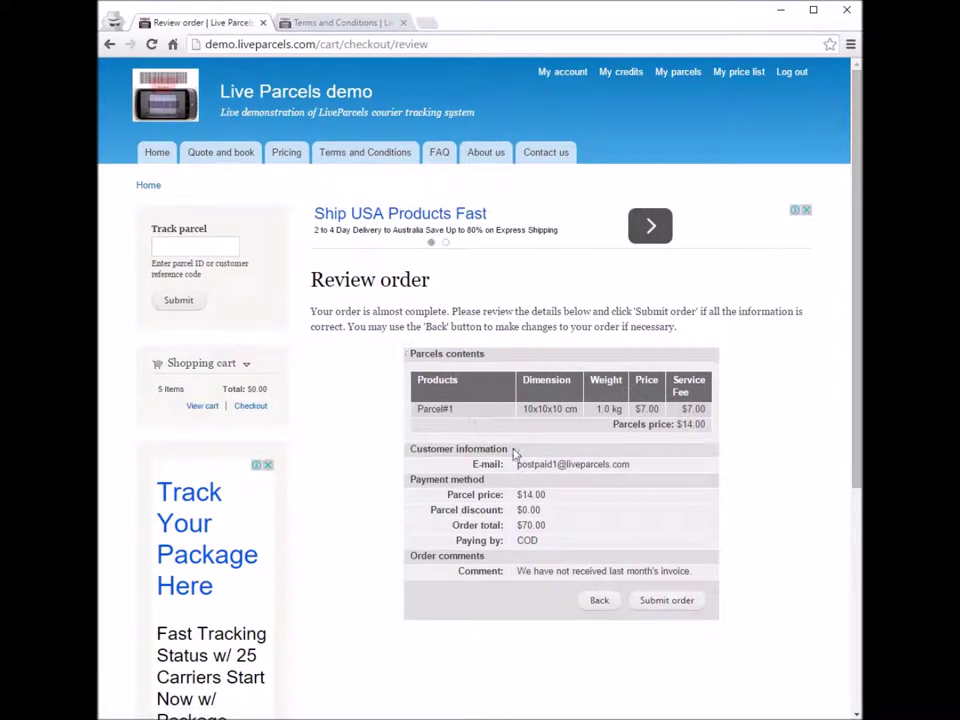
Submit the reviewed parcel order as order number 7, a $70.00 COD order with standard delivery
{"action": "left_click", "coordinate": [679, 605]}
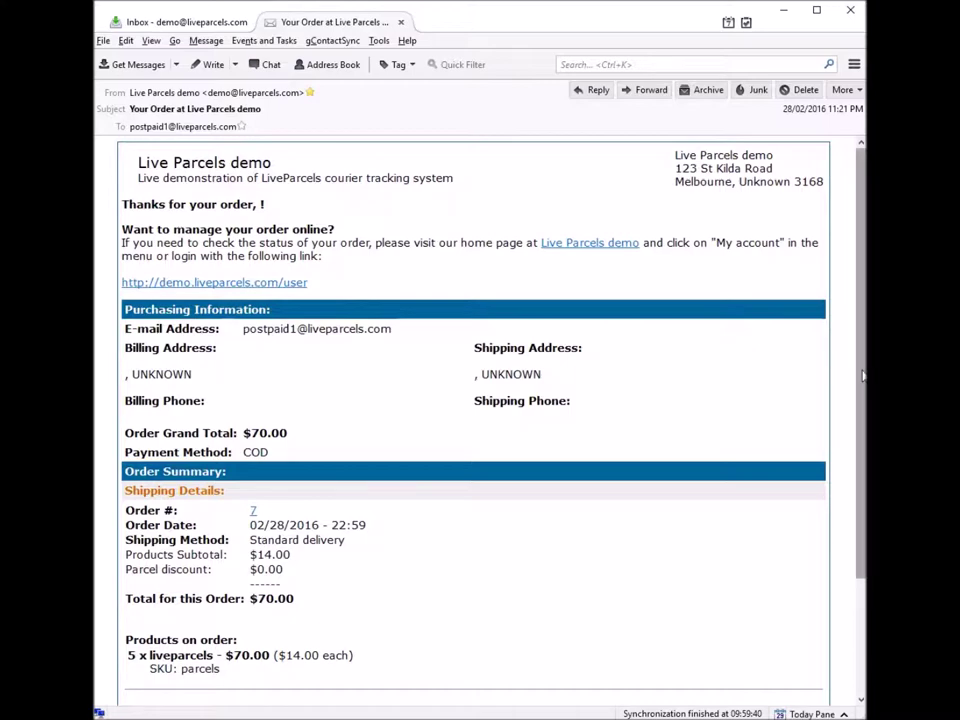
{"action": "scroll", "coordinate": [863, 511], "scroll_direction": "down", "scroll_amount": 3}
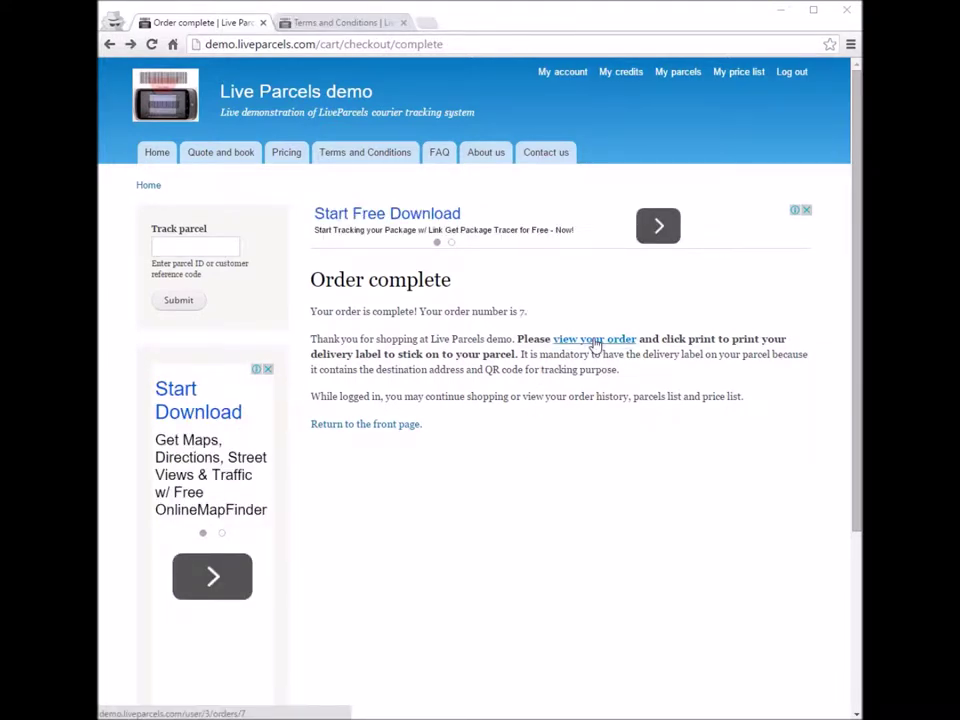
Open the Order 7 page and look over the Order7Parcel1 entry in its parcel list
{"action": "left_click", "coordinate": [595, 339]}
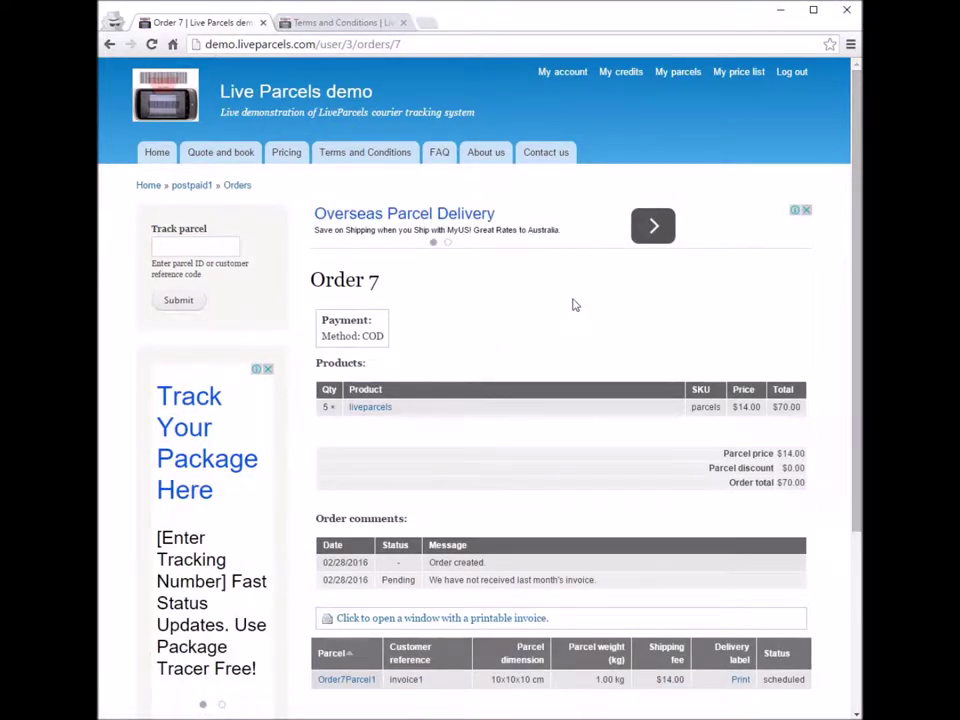
{"action": "scroll", "coordinate": [575, 305], "scroll_direction": "down", "scroll_amount": 3}
{"action": "left_click_drag", "start_coordinate": [314, 538], "coordinate": [369, 540]}
{"action": "left_click", "coordinate": [367, 574]}
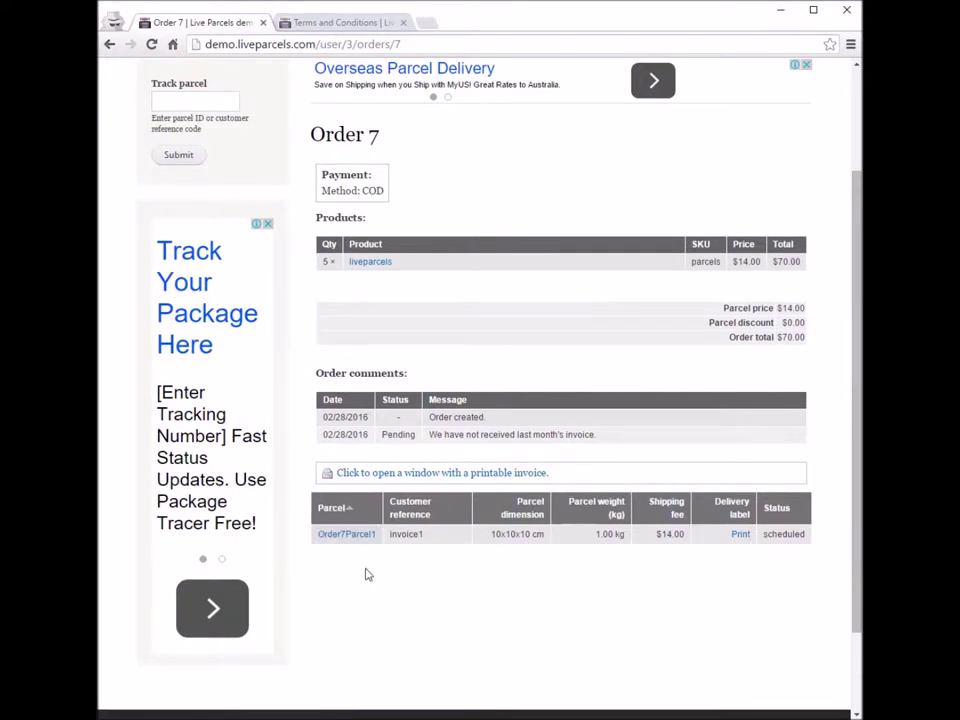
{"action": "left_click_drag", "start_coordinate": [315, 538], "coordinate": [378, 537]}
{"action": "left_click", "coordinate": [379, 569]}
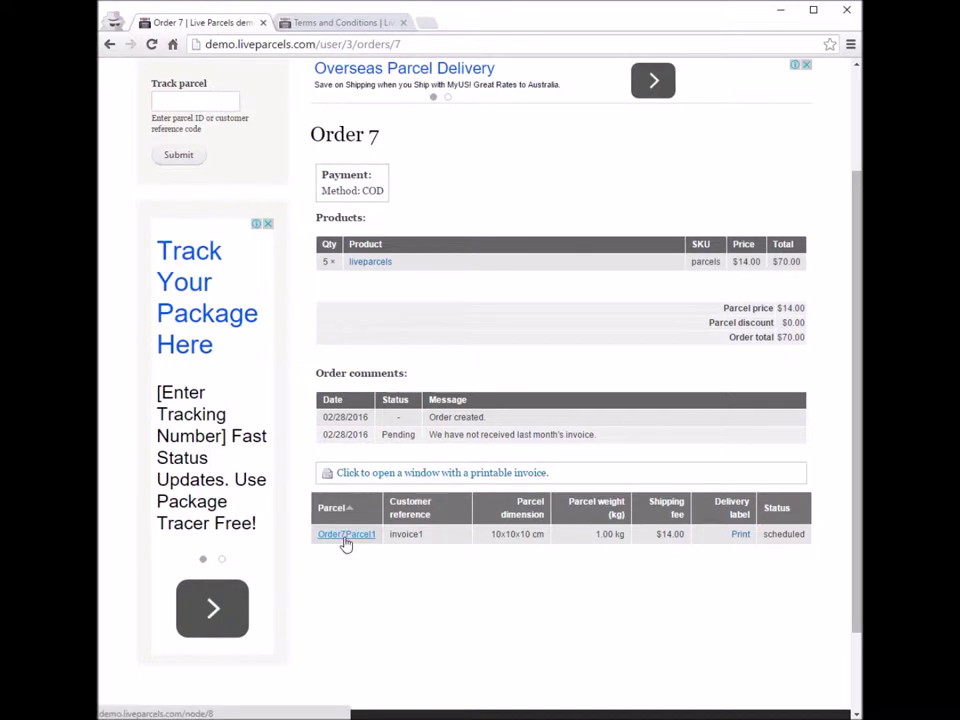
Check Order7Parcel1's parcel details and addresses, then return to the Order 7 page
{"action": "left_click", "coordinate": [345, 537]}
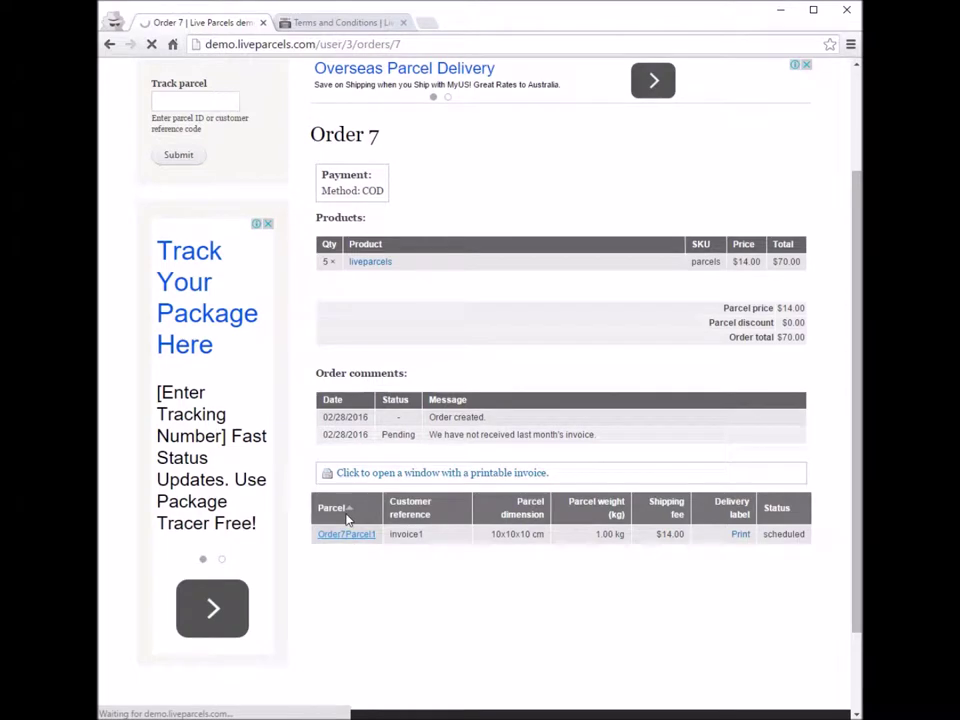
{"action": "scroll", "coordinate": [793, 353], "scroll_direction": "down", "scroll_amount": 4}
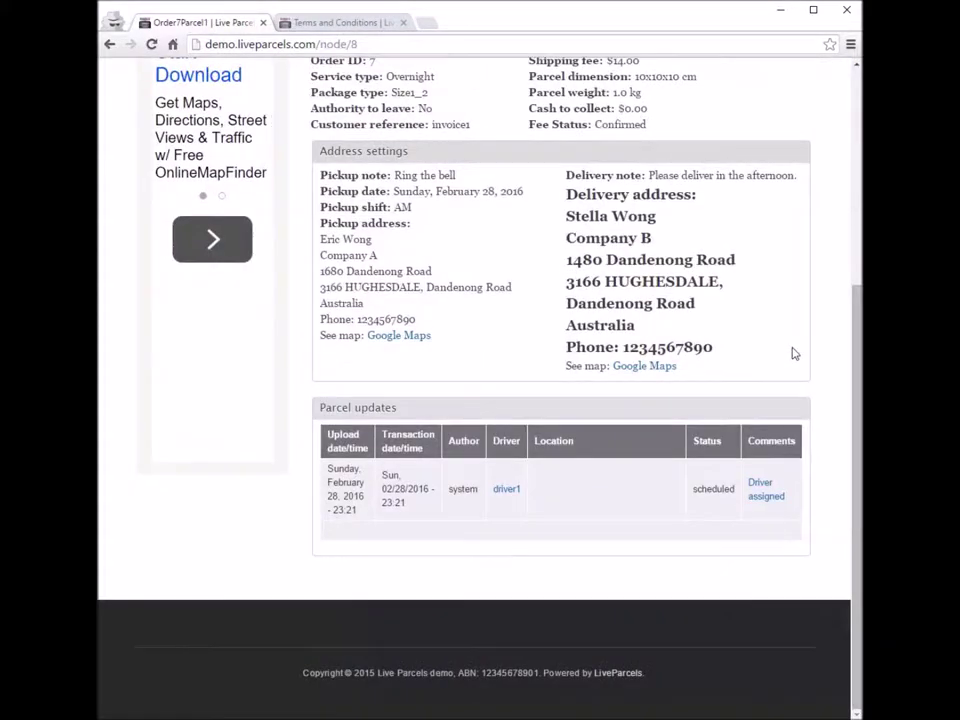
{"action": "scroll", "coordinate": [630, 325], "scroll_direction": "up", "scroll_amount": 3}
{"action": "left_click_drag", "start_coordinate": [310, 182], "coordinate": [720, 512]}
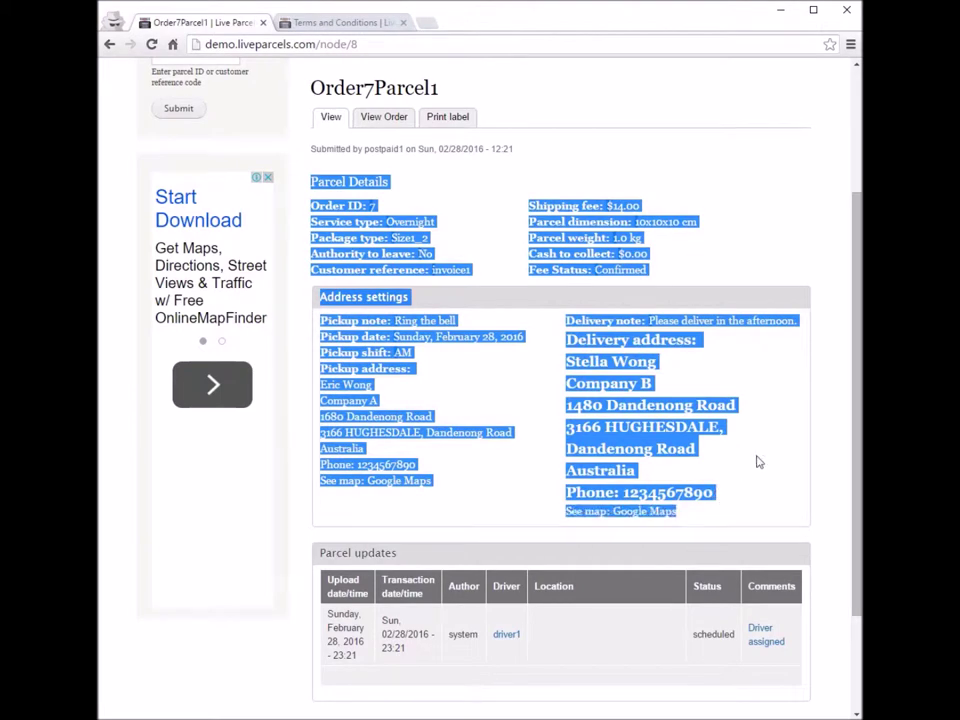
{"action": "left_click", "coordinate": [758, 462]}
{"action": "scroll", "coordinate": [347, 530], "scroll_direction": "down", "scroll_amount": 3}
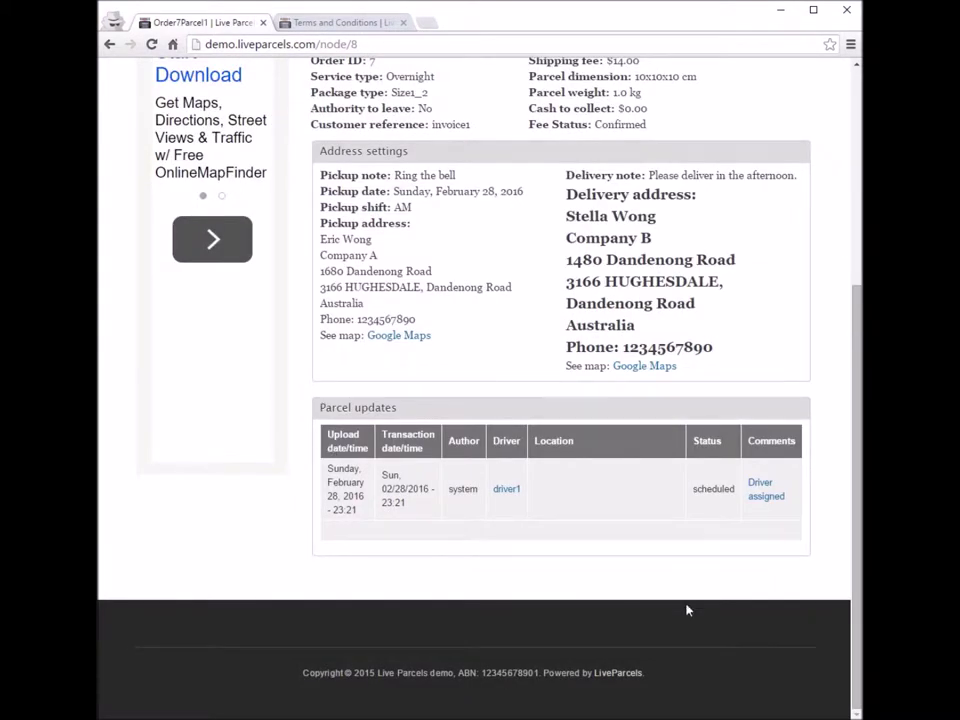
{"action": "left_click", "coordinate": [108, 46]}
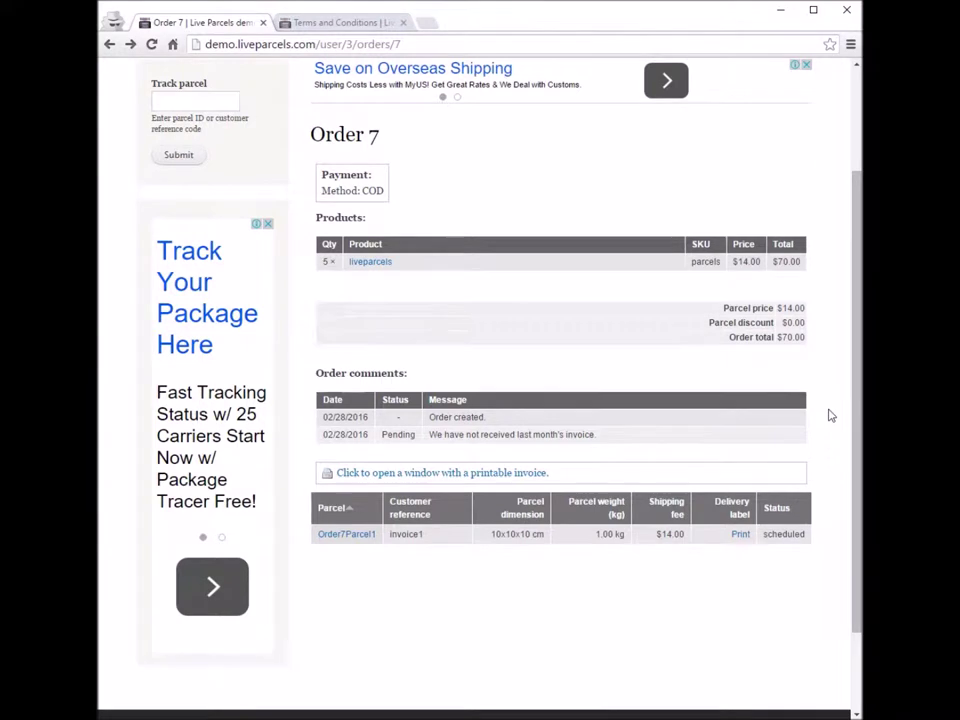
{"action": "scroll", "coordinate": [829, 415], "scroll_direction": "down", "scroll_amount": 1}
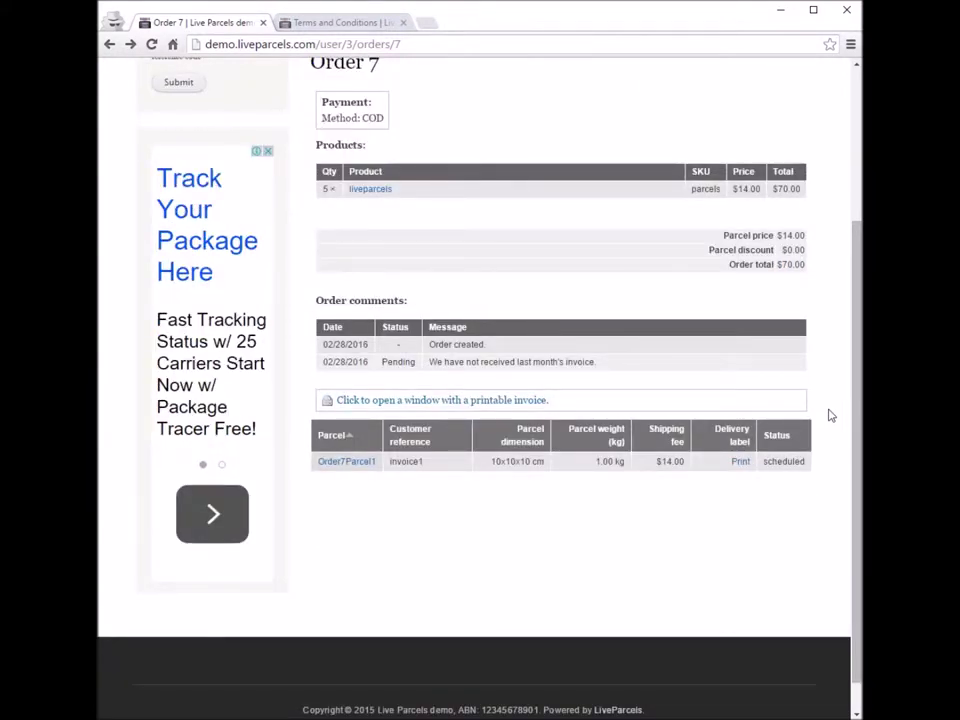
Show Order7Parcel1's delivery label (Company B recipient, Company A sender, Overnight) and preview printing it
{"action": "left_click", "coordinate": [742, 462]}
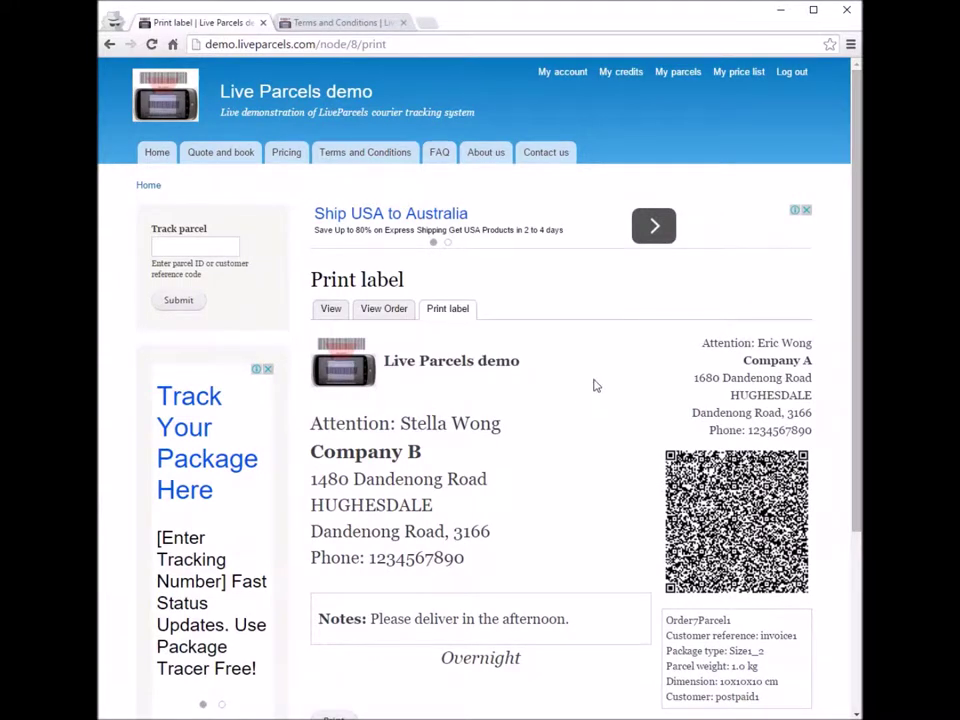
{"action": "scroll", "coordinate": [608, 385], "scroll_direction": "down", "scroll_amount": 1}
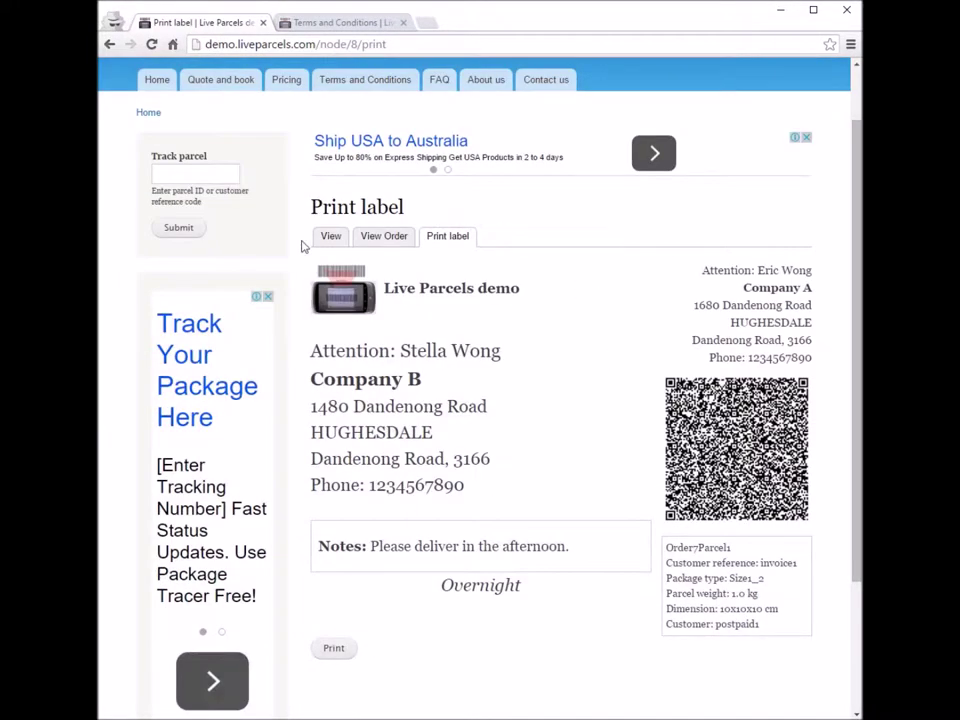
{"action": "left_click", "coordinate": [333, 649]}
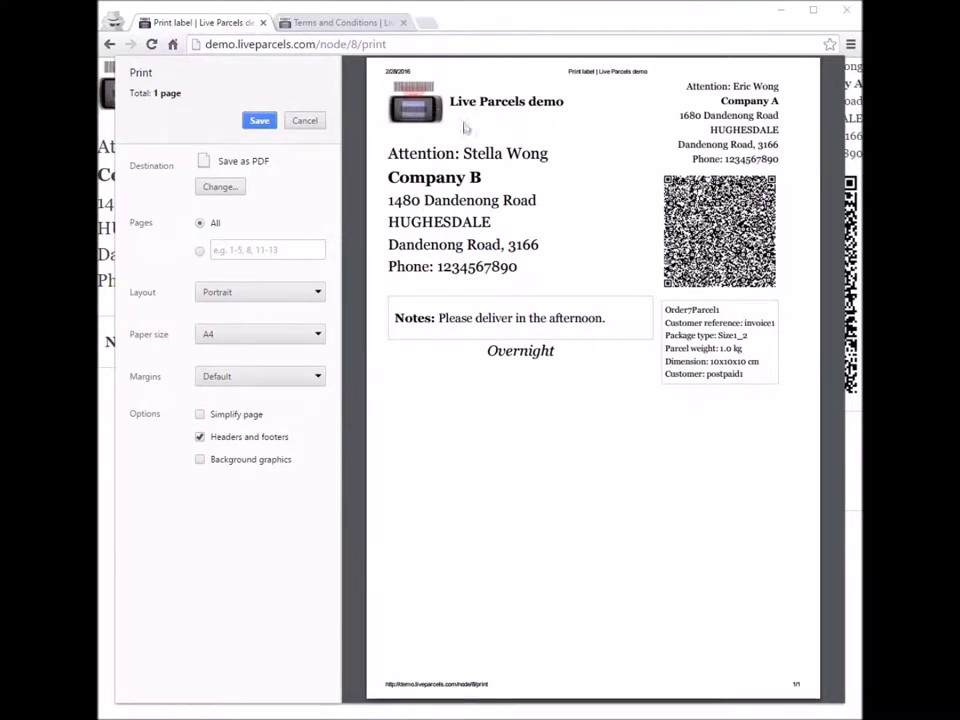
{"action": "left_click", "coordinate": [310, 122]}
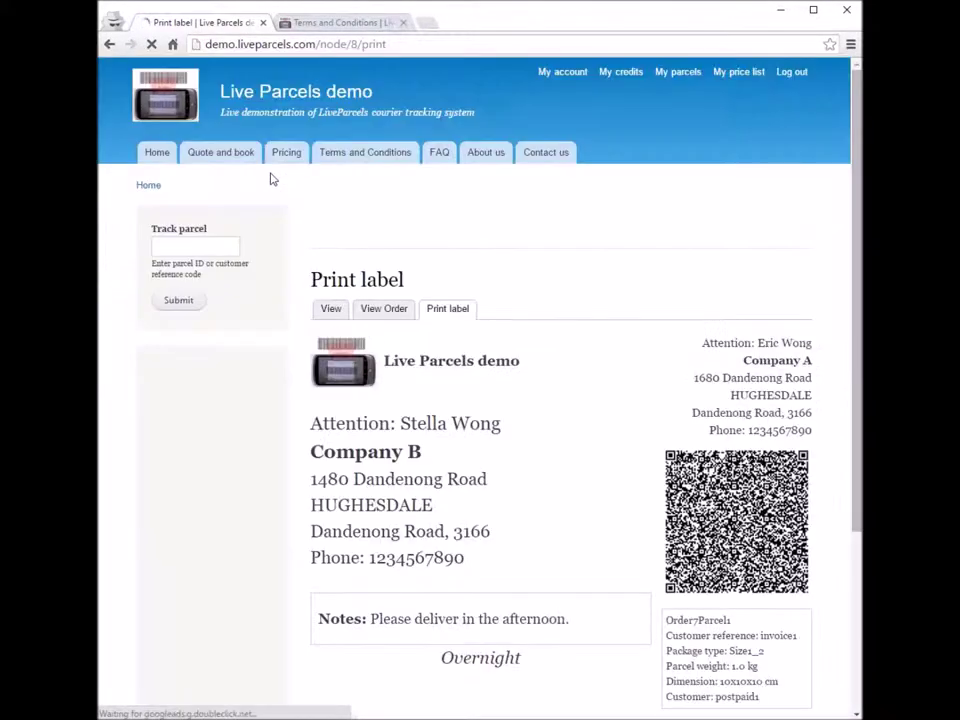
{"action": "scroll", "coordinate": [535, 342], "scroll_direction": "down", "scroll_amount": 2}
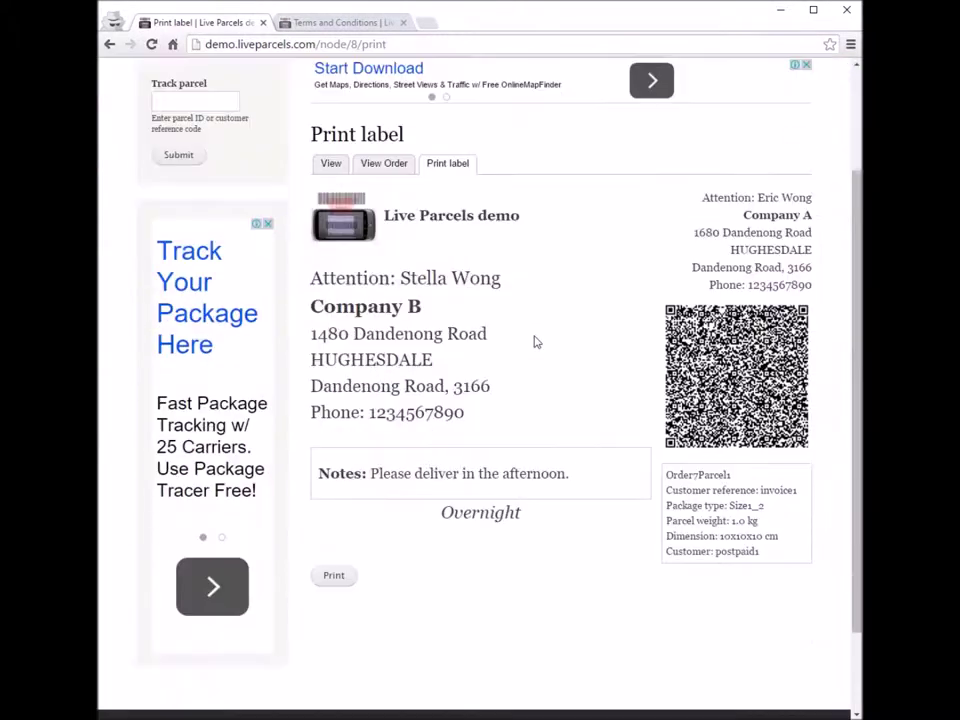
{"action": "left_click", "coordinate": [110, 44]}
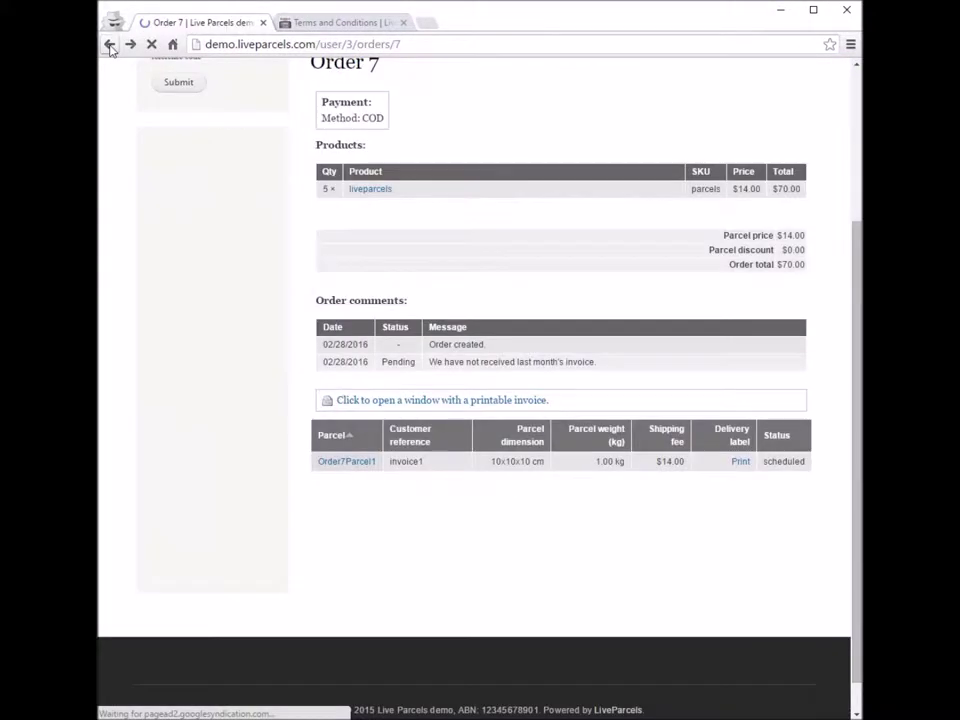
{"action": "left_click", "coordinate": [347, 463]}
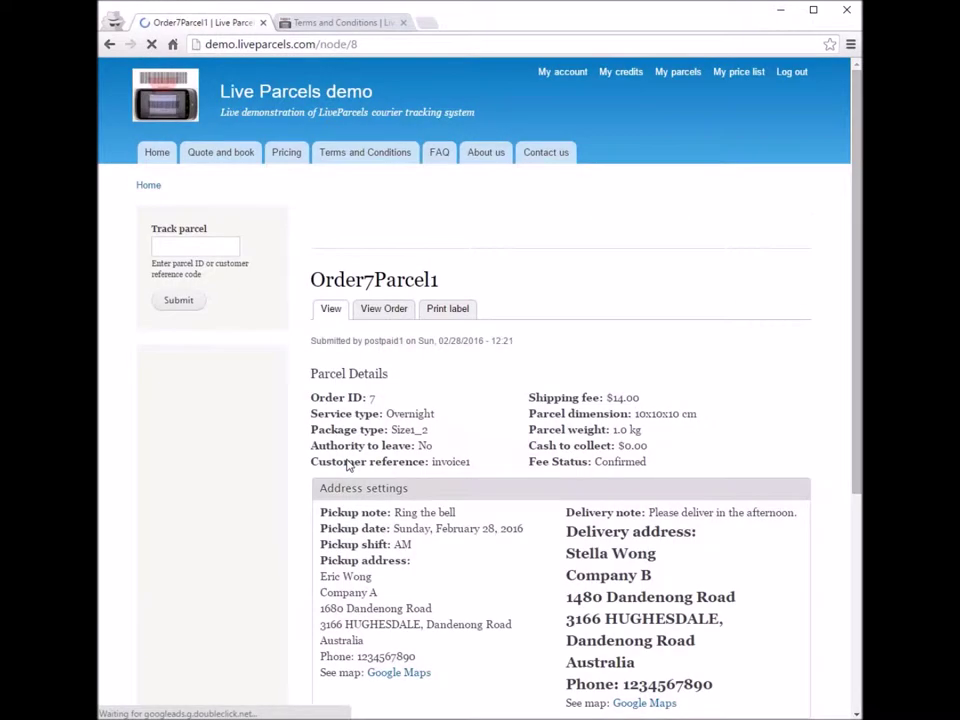
{"action": "double_click", "coordinate": [355, 279]}
{"action": "left_click", "coordinate": [458, 447]}
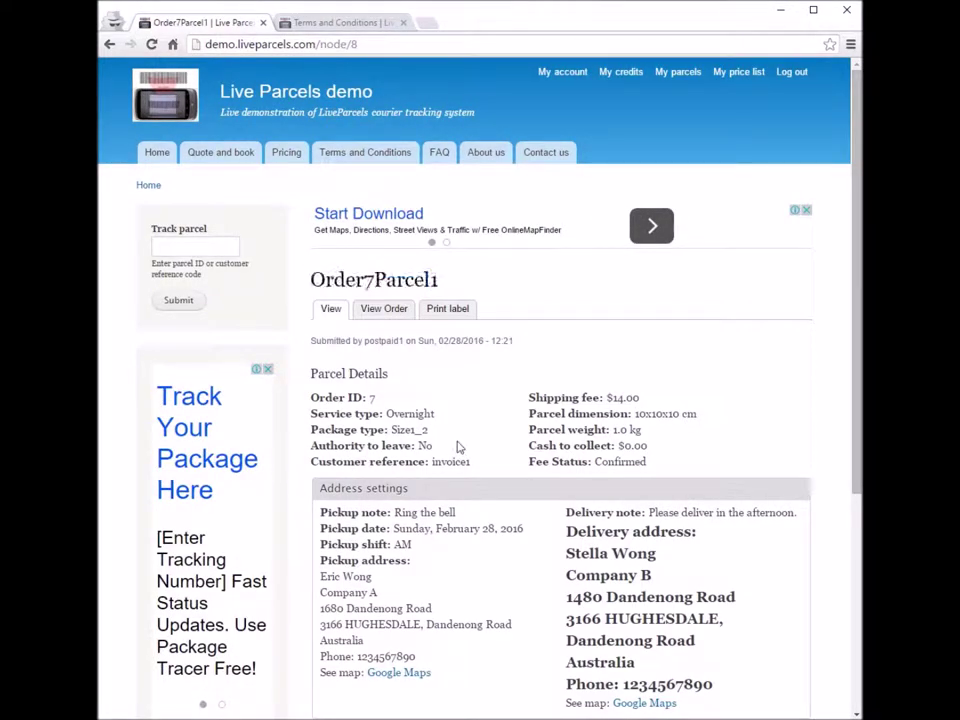
{"action": "left_click", "coordinate": [456, 313]}
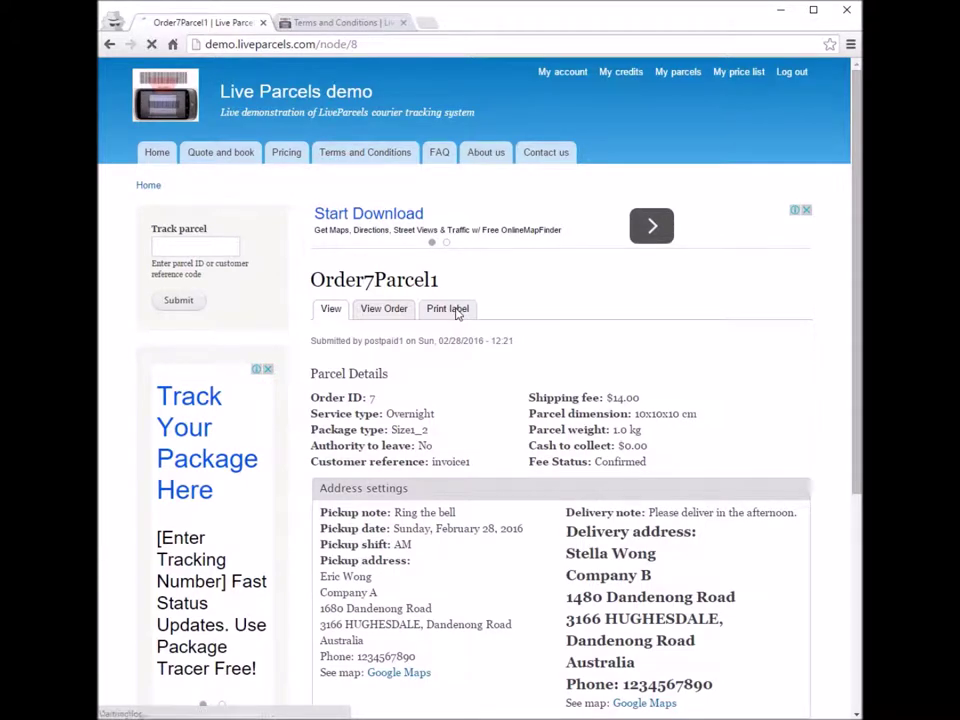
{"action": "scroll", "coordinate": [454, 317], "scroll_direction": "down", "scroll_amount": 3}
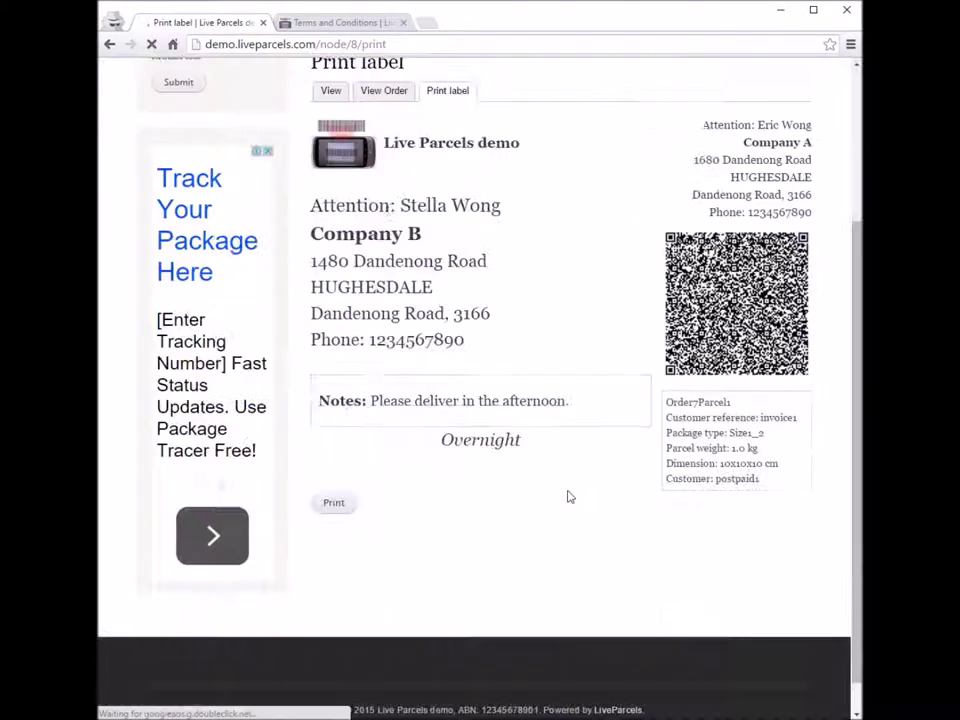
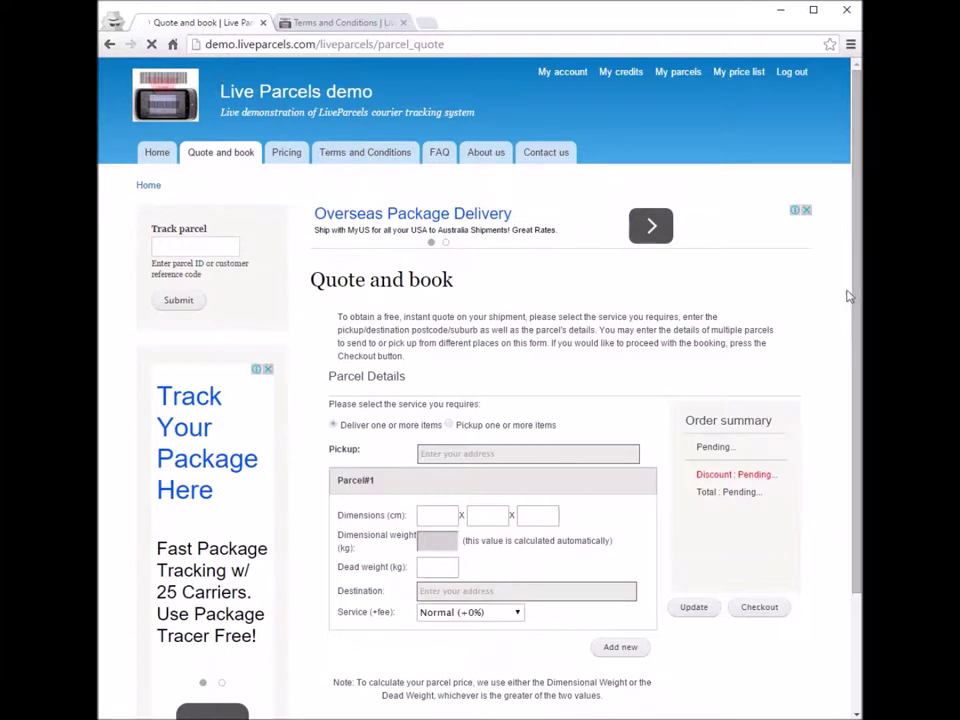
{"action": "left_click", "coordinate": [481, 383]}
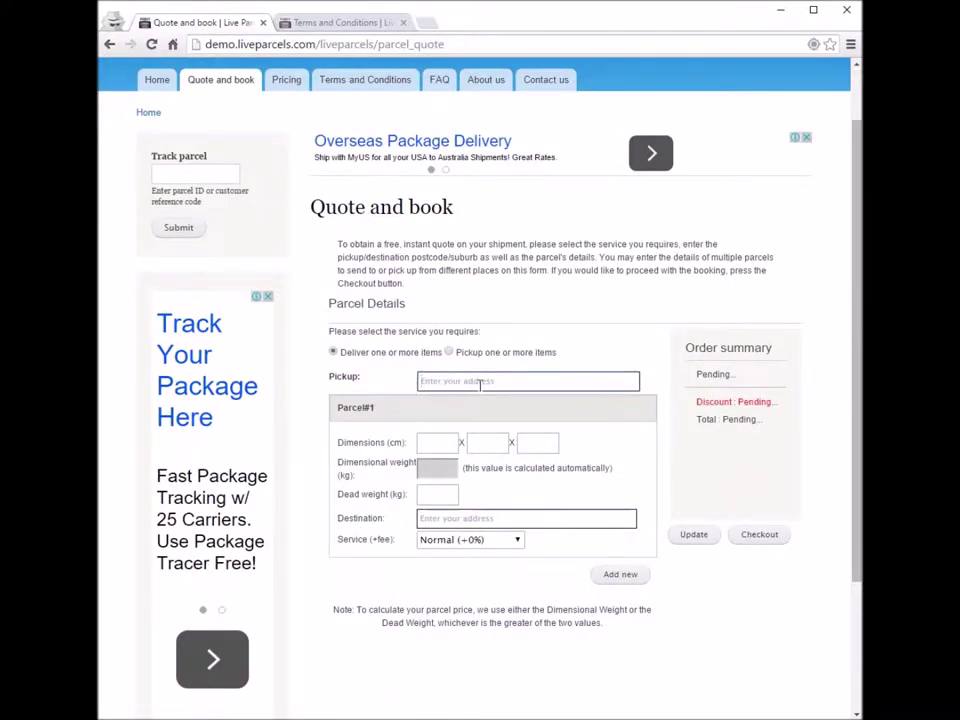
{"action": "type", "text": "1680"}
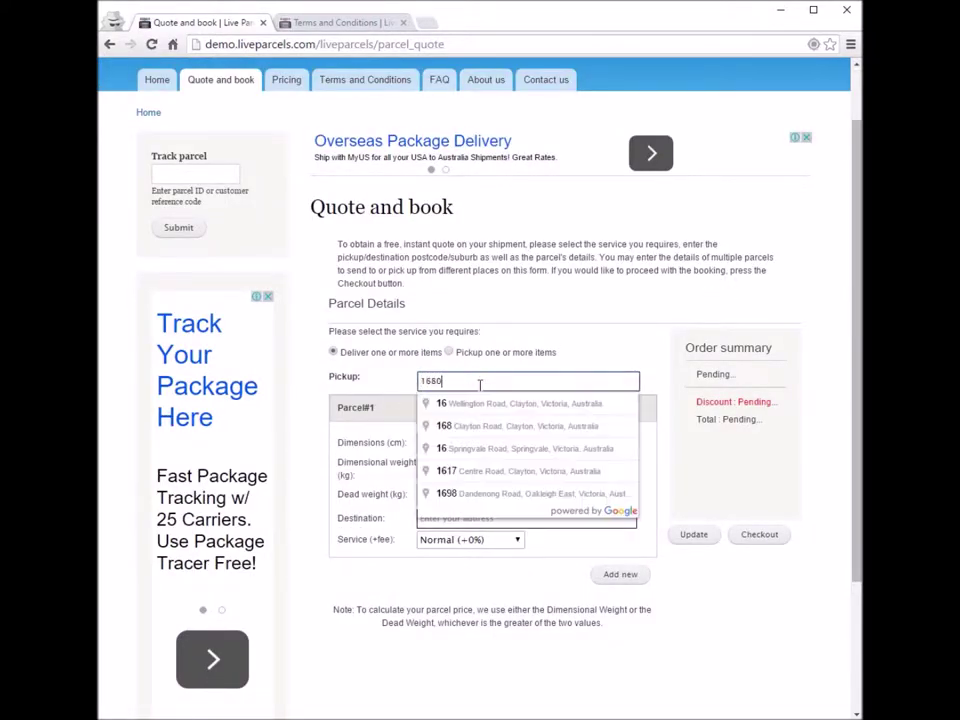
{"action": "type", "text": " d"}
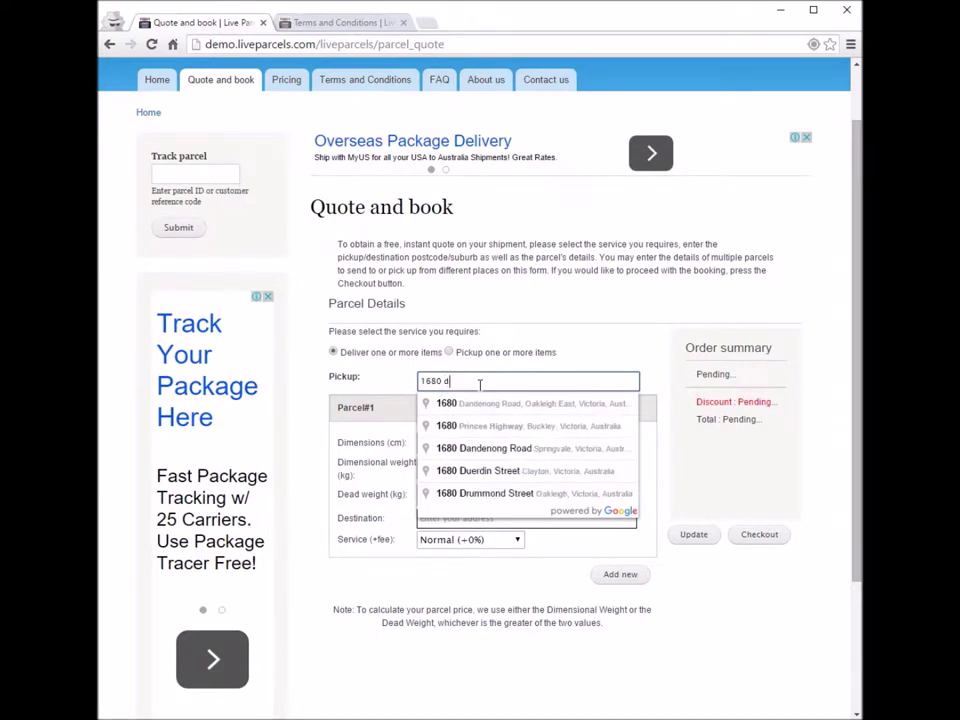
{"action": "left_click", "coordinate": [510, 404]}
Give Parcel #1 dimensions of 10×10×10 cm and a dead weight of 1 kg
{"action": "left_click", "coordinate": [444, 441]}
{"action": "type", "text": "10"}
{"action": "key", "text": "Tab"}
{"action": "type", "text": "10"}
{"action": "key", "text": "Tab"}
{"action": "type", "text": "10"}
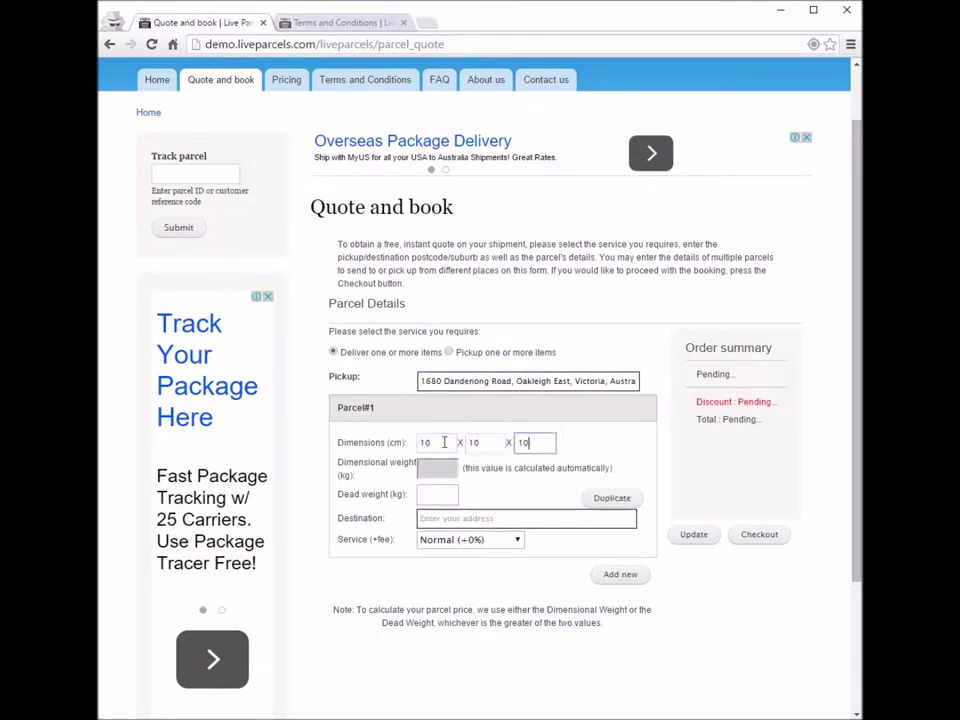
{"action": "left_click", "coordinate": [446, 495]}
{"action": "type", "text": "1"}
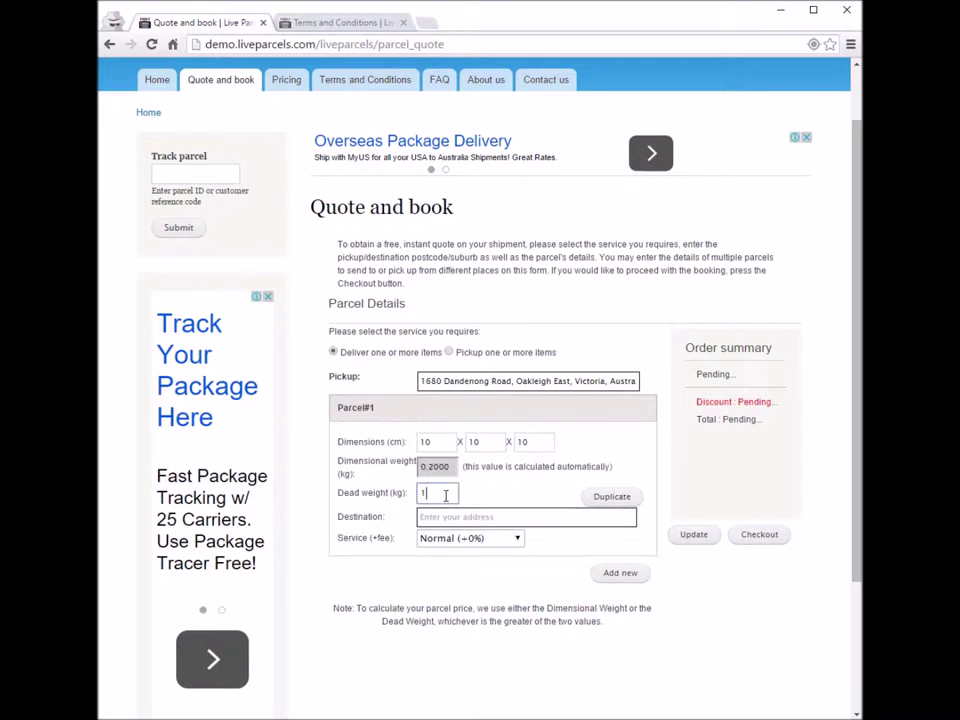
{"action": "left_click", "coordinate": [460, 517]}
{"action": "type", "text": "1480"}
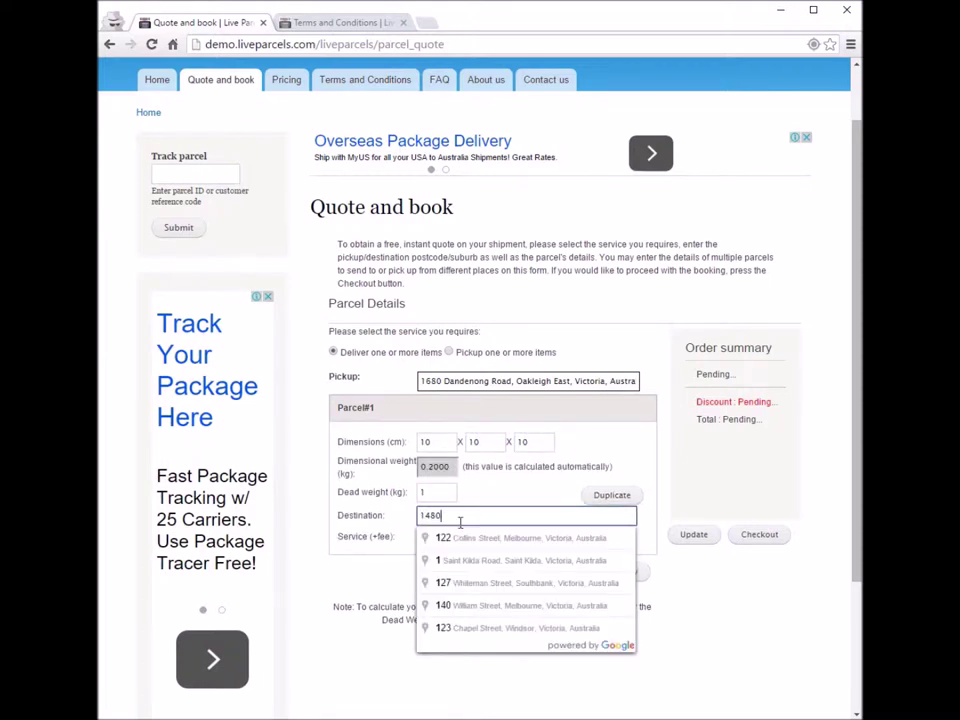
{"action": "type", "text": " dan"}
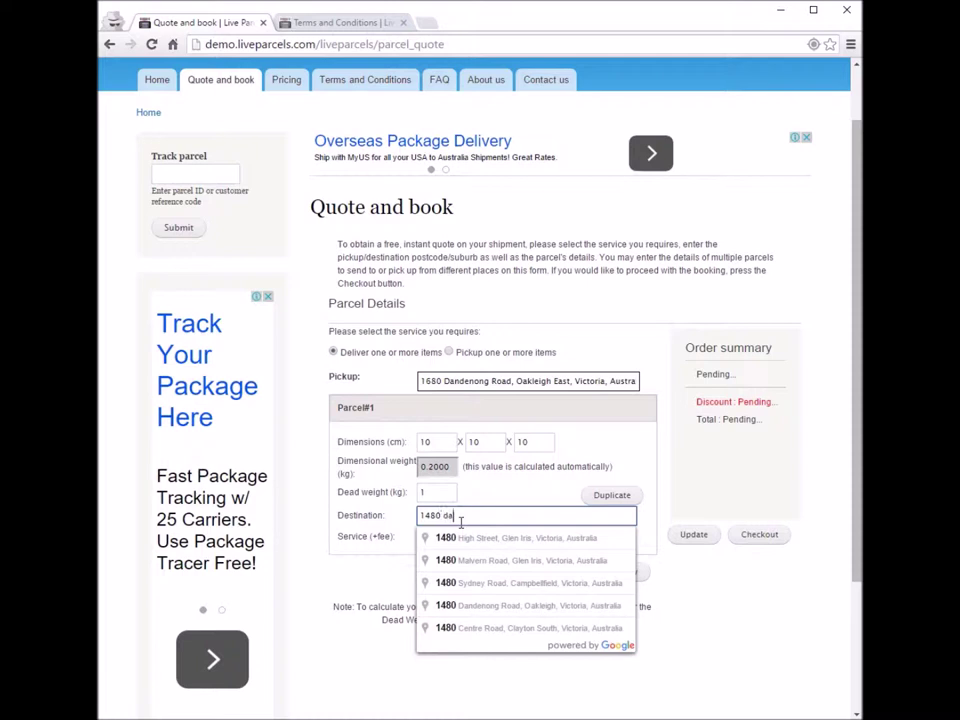
{"action": "left_click", "coordinate": [476, 544]}
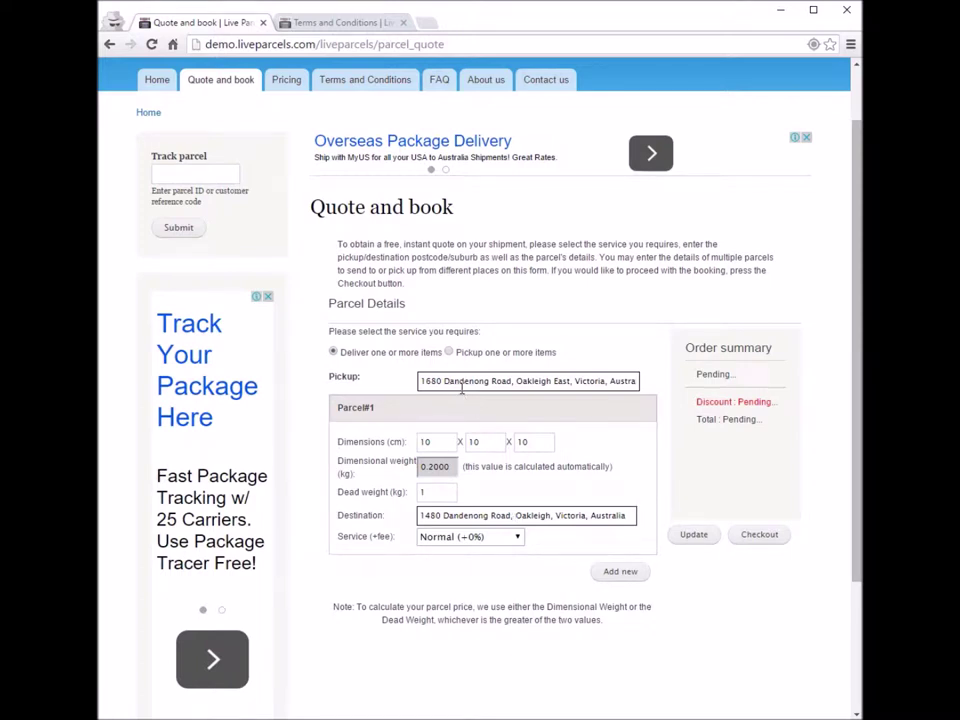
{"action": "mouse_move", "coordinate": [548, 484]}
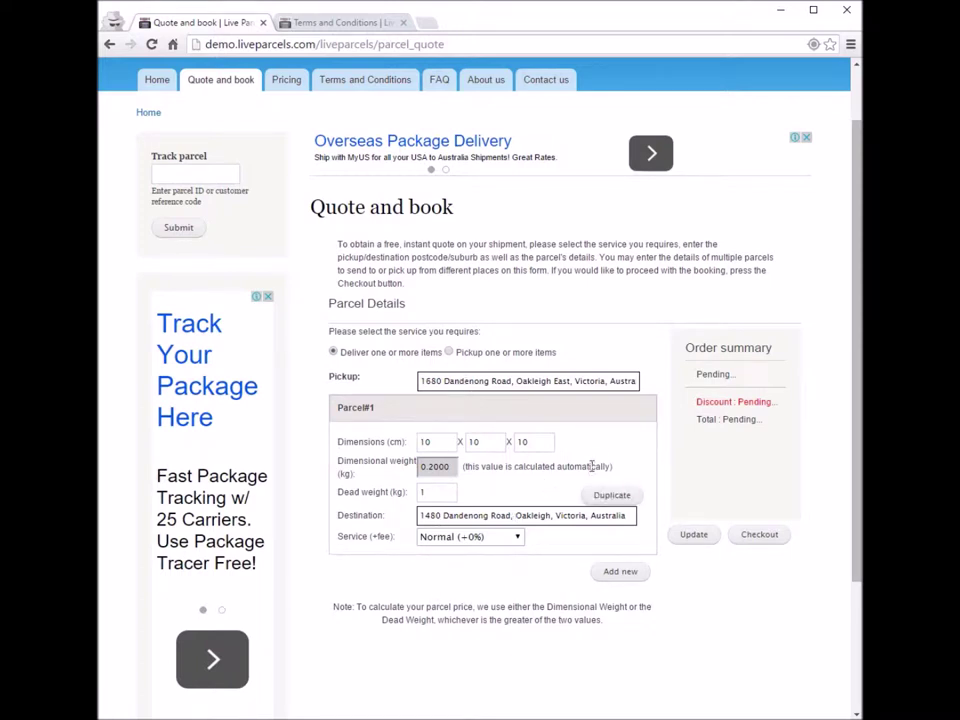
{"action": "left_click", "coordinate": [614, 496]}
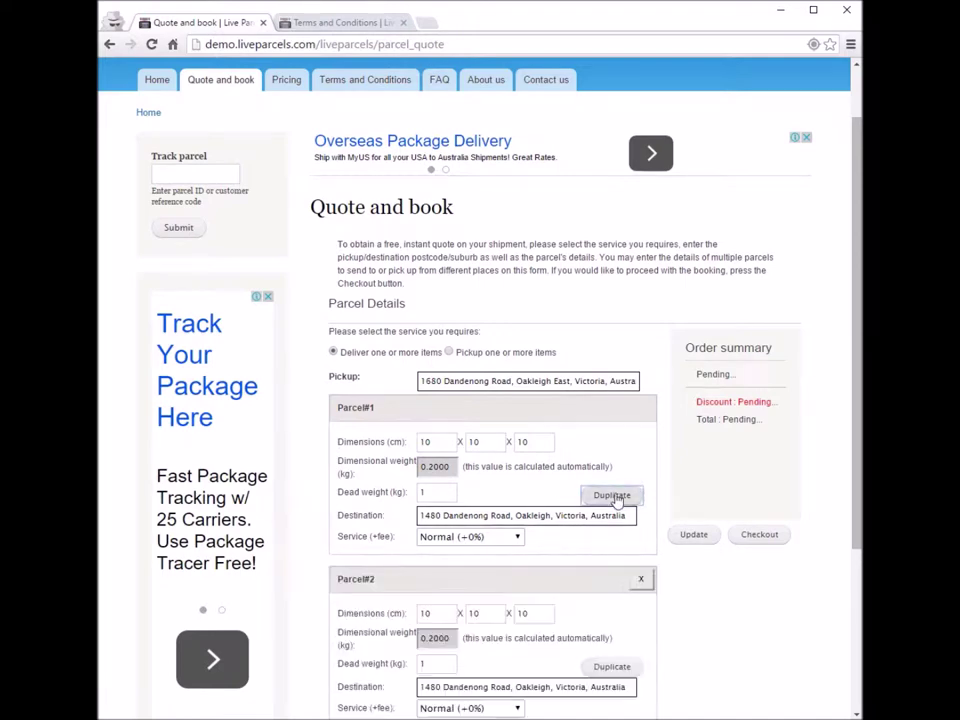
Add an empty Parcel #3 below Parcel #2
{"action": "scroll", "coordinate": [578, 541], "scroll_direction": "down", "scroll_amount": 3}
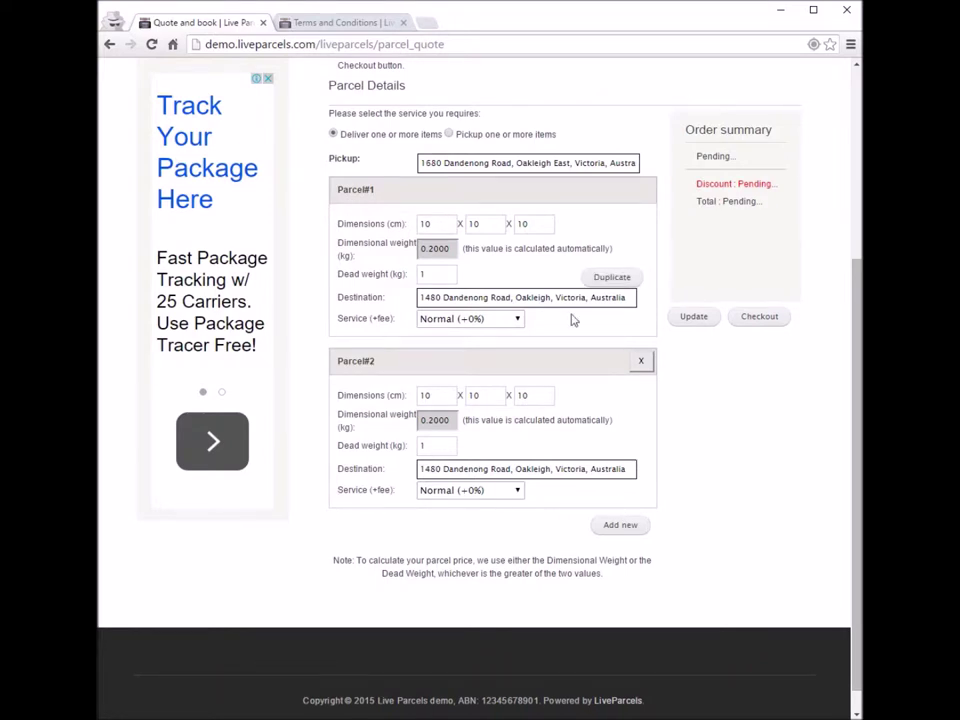
{"action": "left_click", "coordinate": [614, 528]}
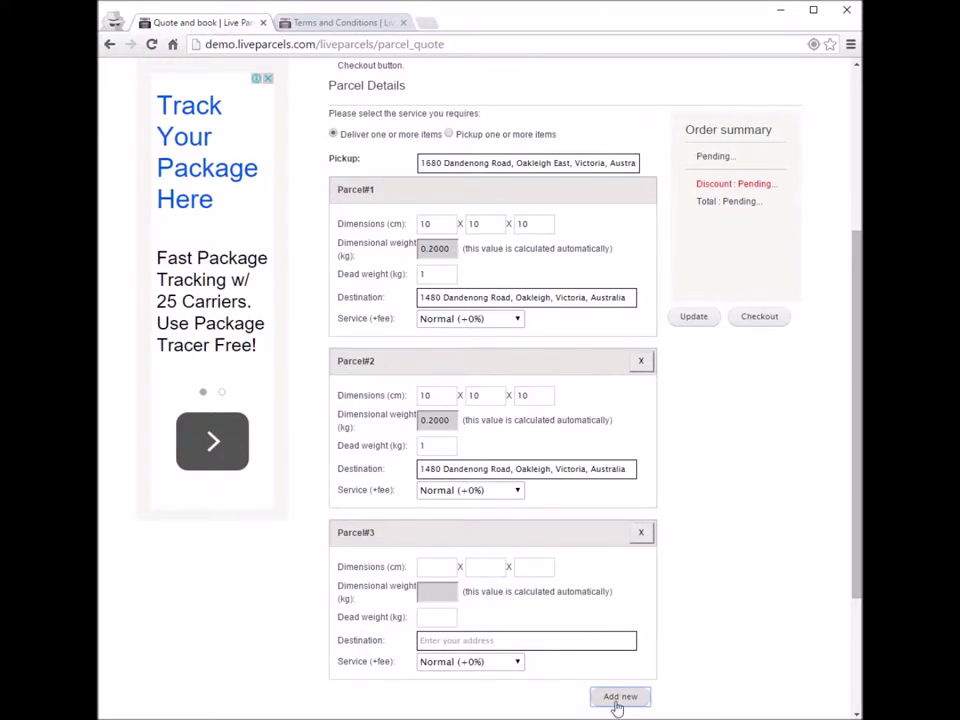
Make Parcel #3 20×20×20 cm with a 2 kg dead weight
{"action": "left_click", "coordinate": [438, 566]}
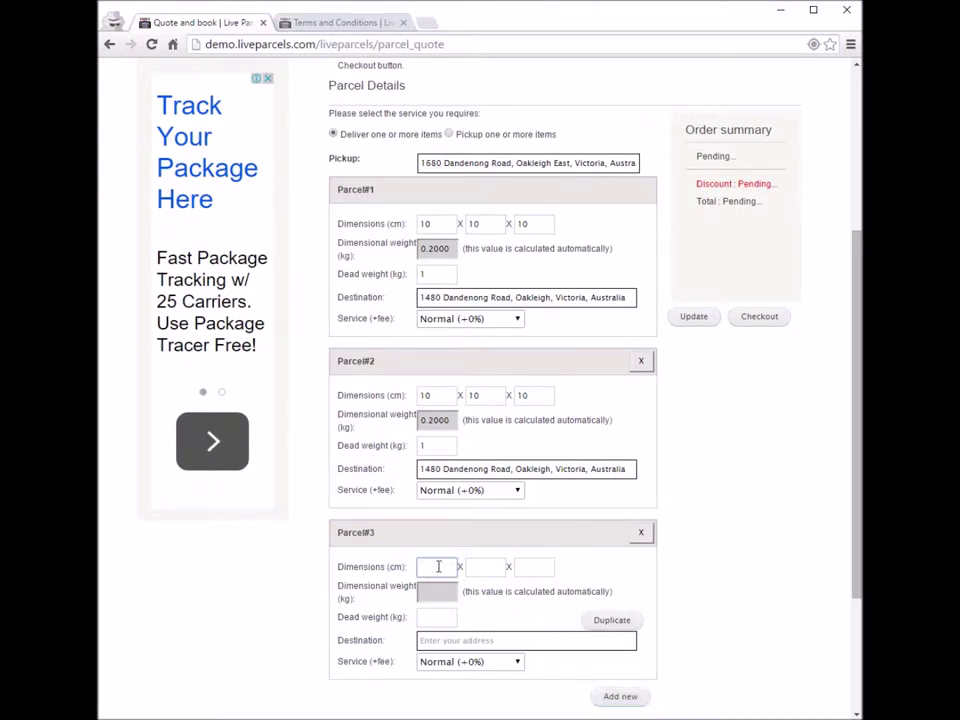
{"action": "type", "text": "20"}
{"action": "key", "text": "Tab"}
{"action": "type", "text": "20"}
{"action": "key", "text": "Tab"}
{"action": "type", "text": "20"}
{"action": "left_click", "coordinate": [424, 617]}
{"action": "type", "text": "2"}
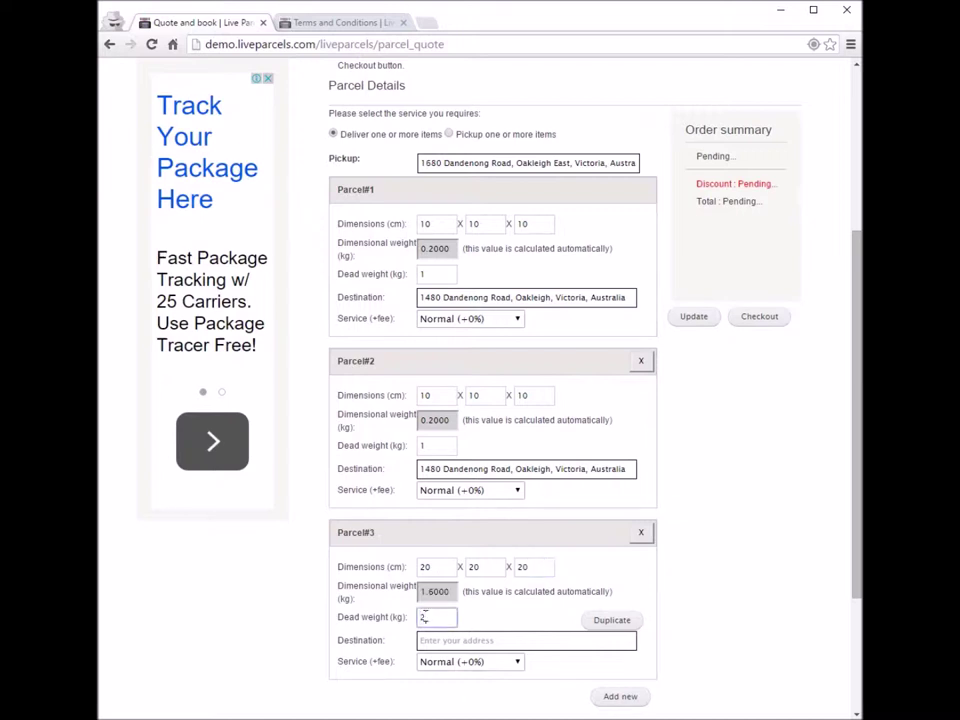
{"action": "left_click", "coordinate": [447, 644]}
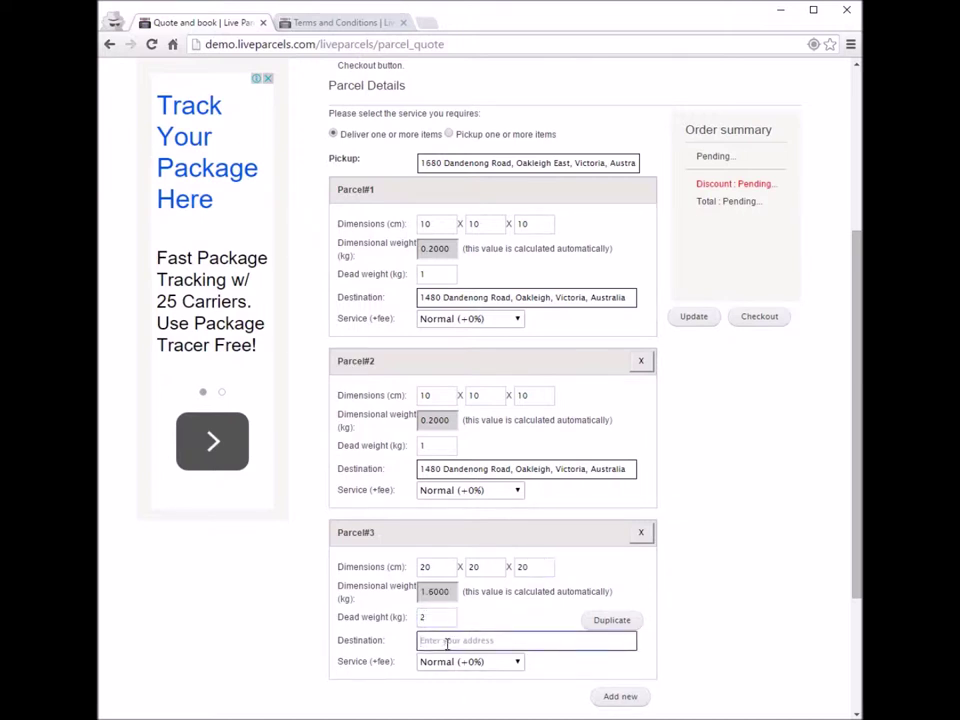
{"action": "type", "text": "1380 dan"}
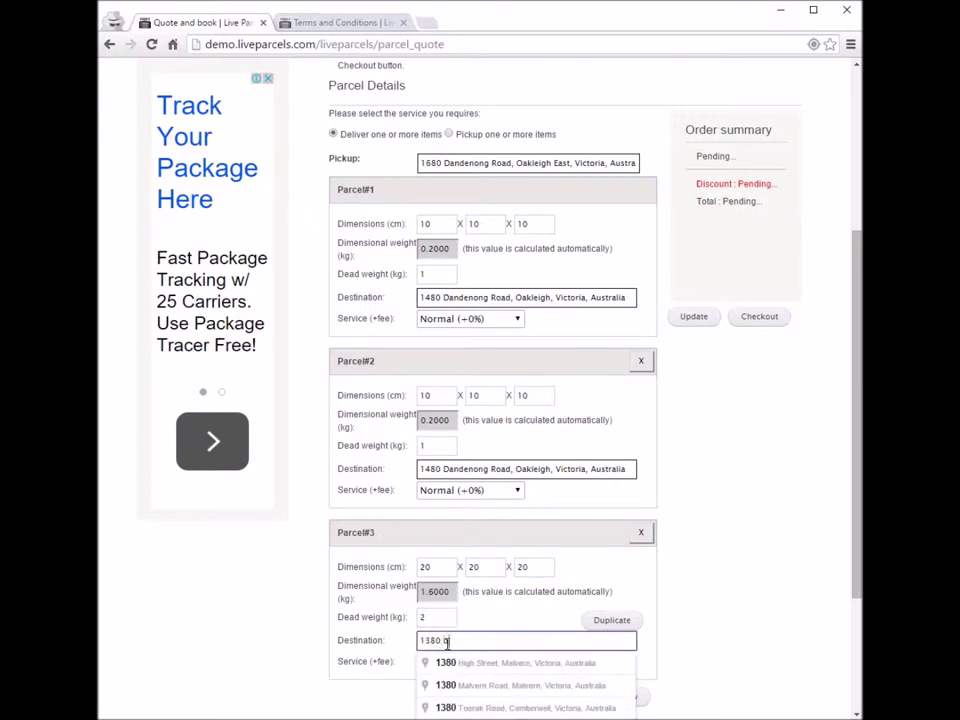
{"action": "left_click", "coordinate": [452, 663]}
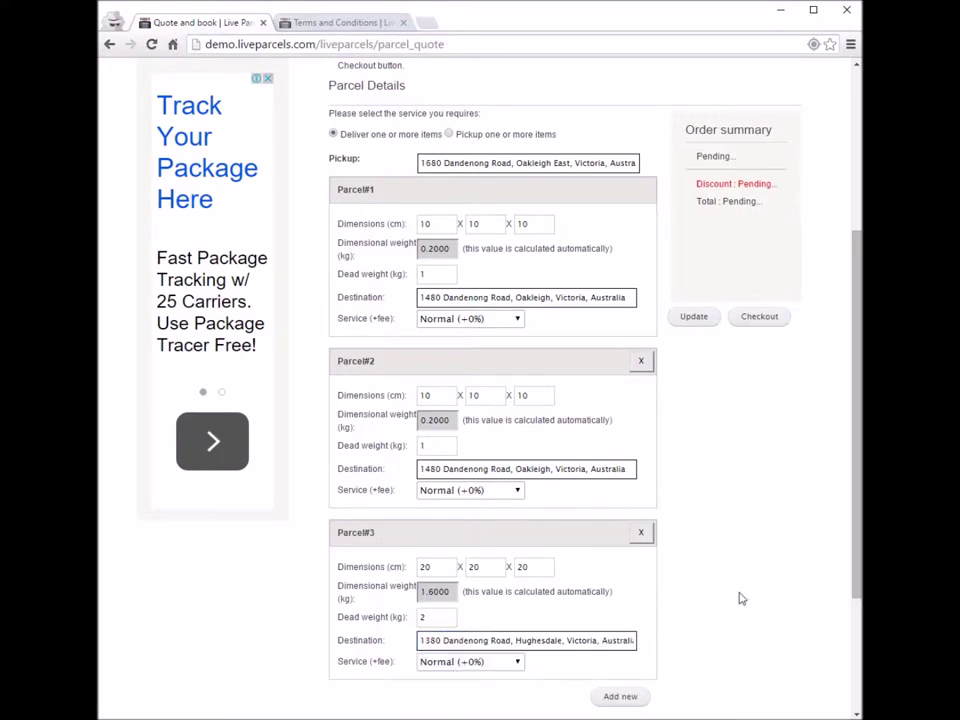
{"action": "left_click", "coordinate": [694, 317]}
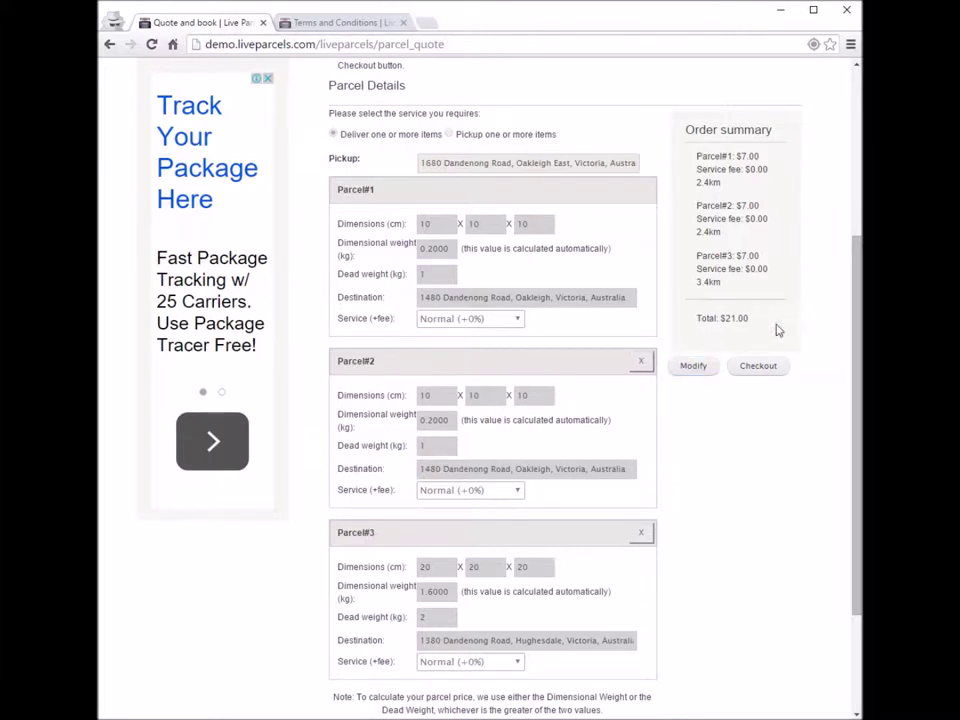
{"action": "left_click", "coordinate": [762, 373]}
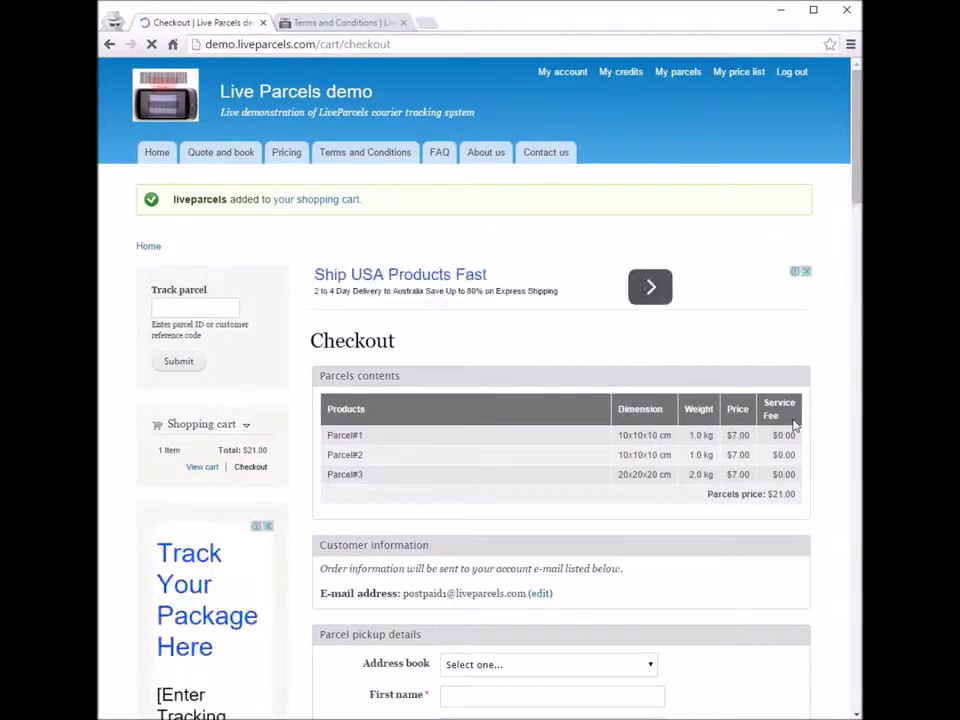
{"action": "scroll", "coordinate": [815, 347], "scroll_direction": "down", "scroll_amount": 2}
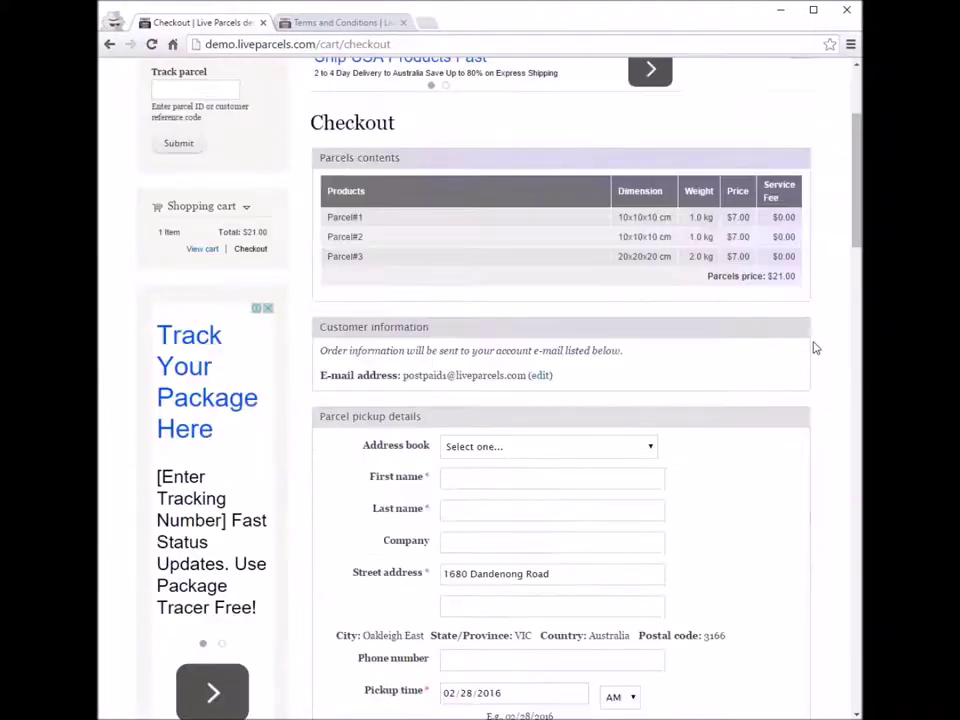
{"action": "scroll", "coordinate": [815, 347], "scroll_direction": "down", "scroll_amount": 2}
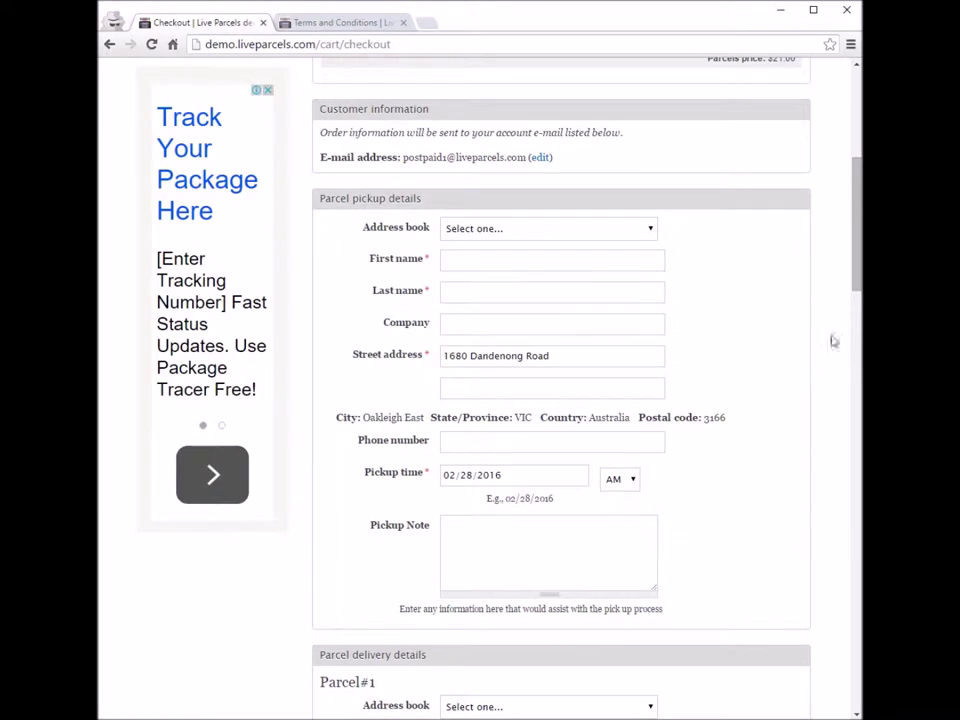
{"action": "left_click_drag", "start_coordinate": [859, 240], "coordinate": [860, 258]}
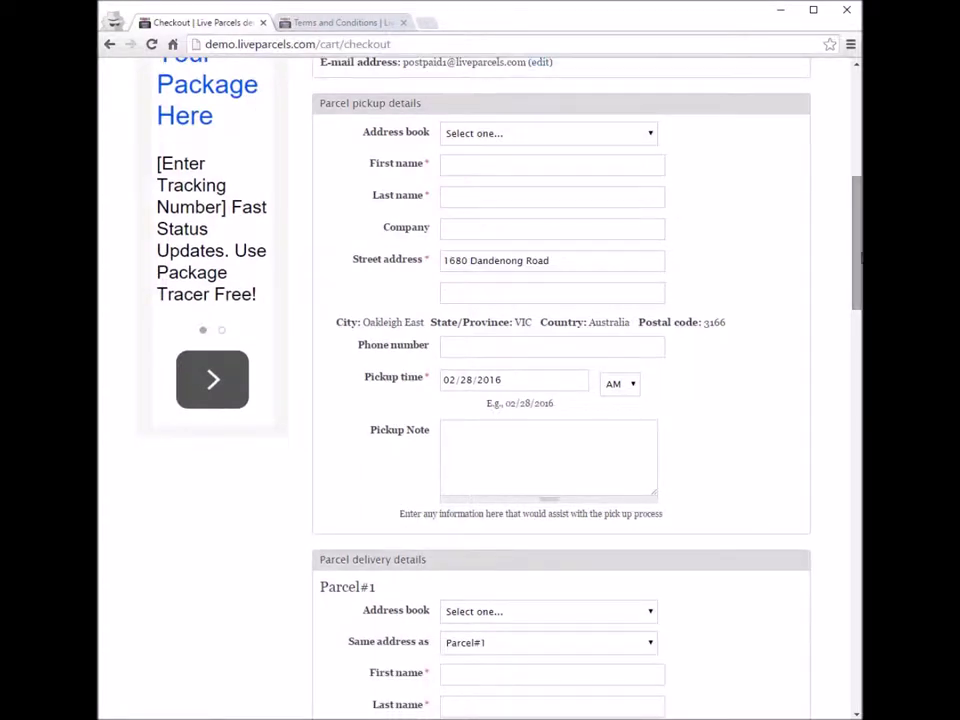
{"action": "left_click_drag", "start_coordinate": [318, 104], "coordinate": [450, 101]}
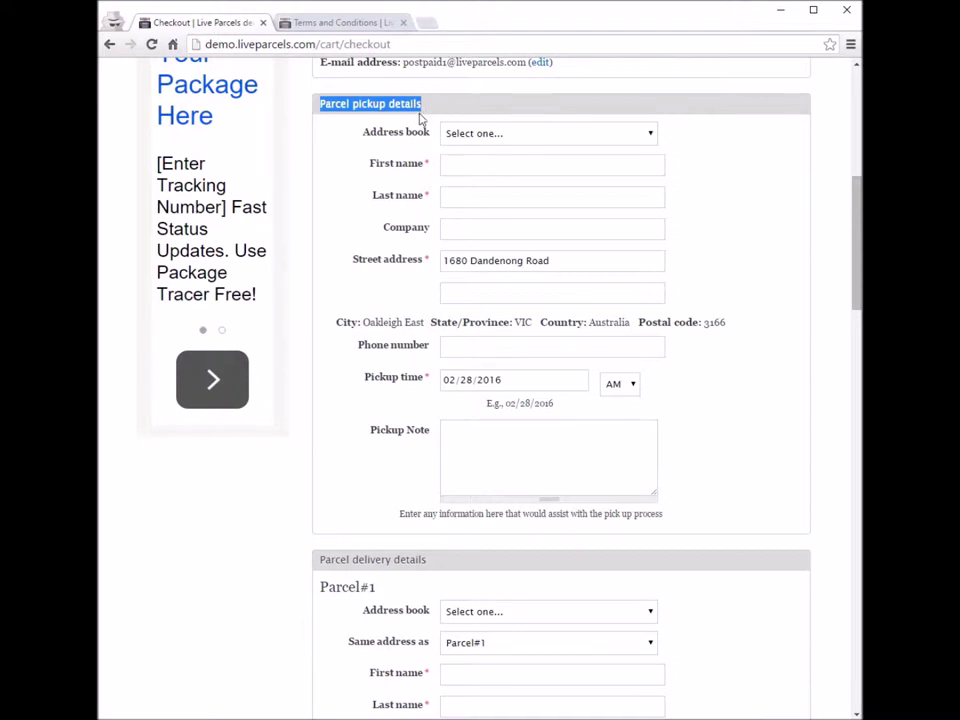
{"action": "left_click", "coordinate": [332, 120]}
{"action": "left_click_drag", "start_coordinate": [319, 103], "coordinate": [716, 519]}
{"action": "left_click", "coordinate": [716, 519]}
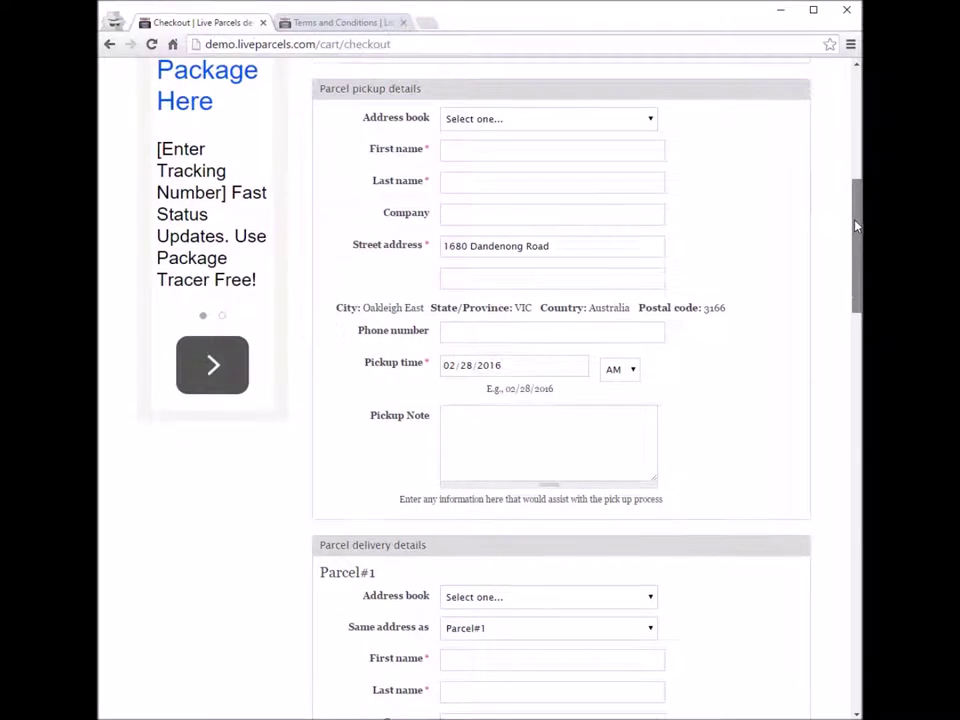
{"action": "scroll", "coordinate": [855, 210], "scroll_direction": "up", "scroll_amount": 5}
{"action": "left_click_drag", "start_coordinate": [327, 322], "coordinate": [792, 369]}
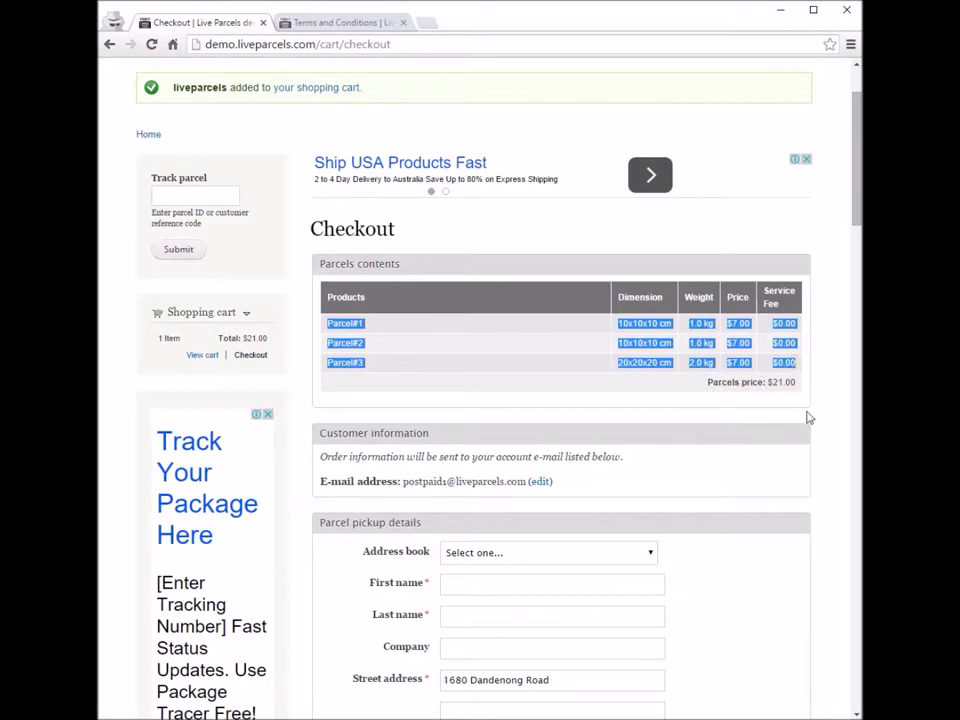
{"action": "left_click", "coordinate": [815, 432]}
{"action": "left_click_drag", "start_coordinate": [857, 155], "coordinate": [857, 313]}
{"action": "scroll", "coordinate": [399, 103], "scroll_direction": "down", "scroll_amount": 2}
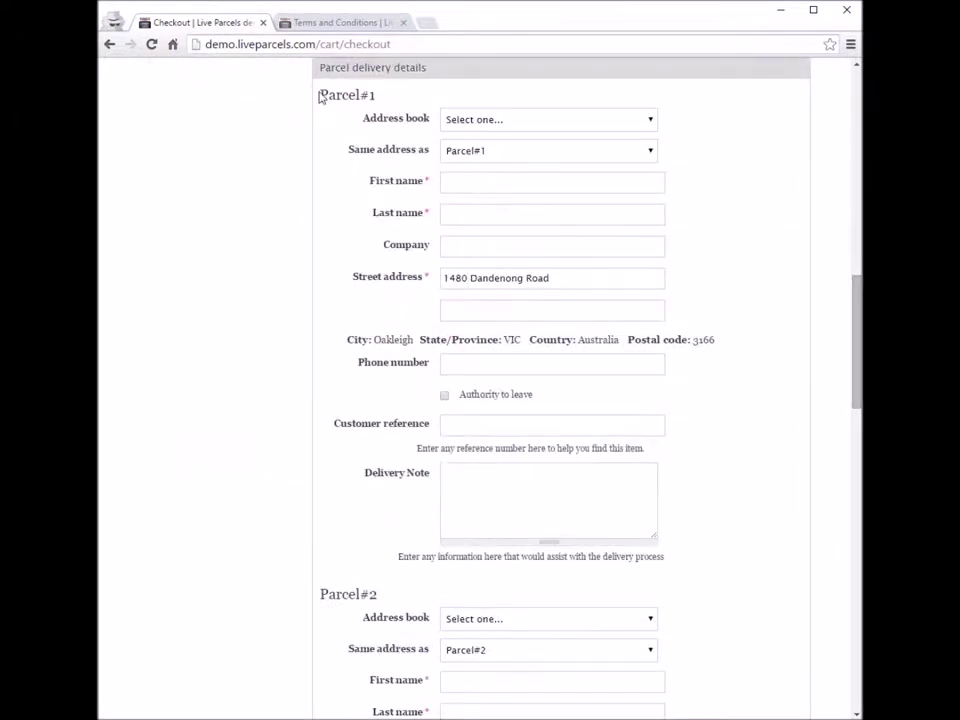
{"action": "left_click_drag", "start_coordinate": [319, 95], "coordinate": [783, 532]}
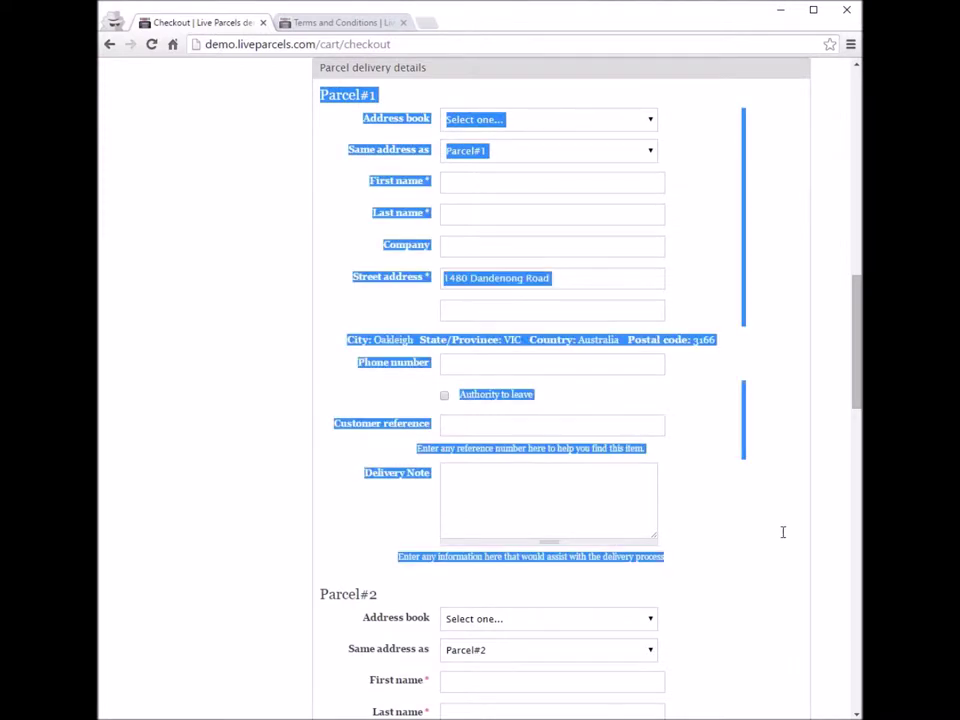
{"action": "left_click", "coordinate": [783, 538]}
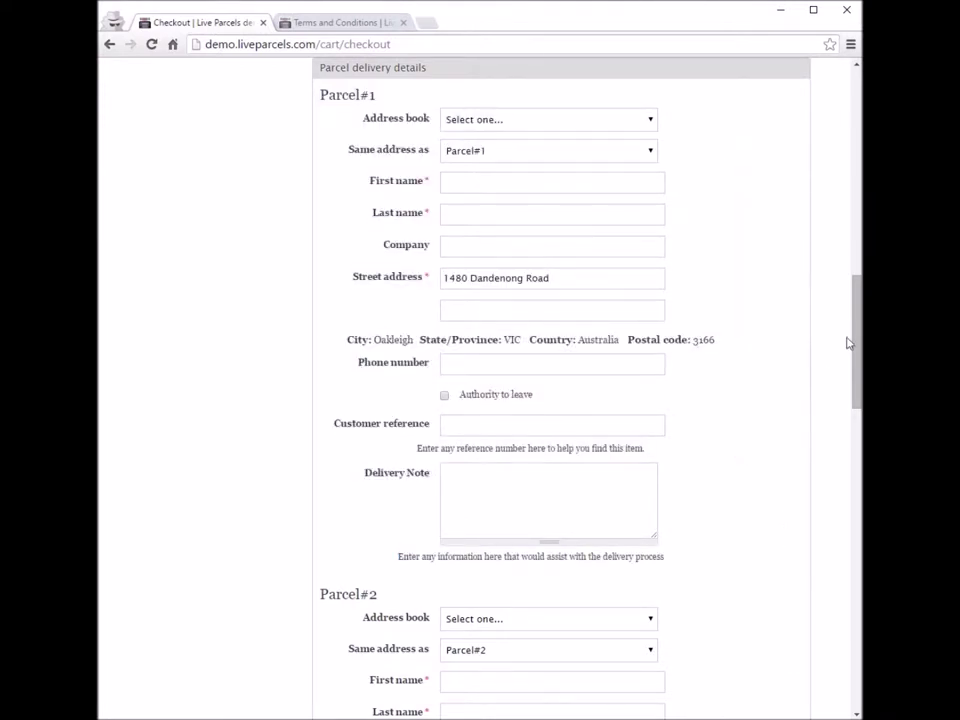
{"action": "left_click_drag", "start_coordinate": [857, 318], "coordinate": [857, 476]}
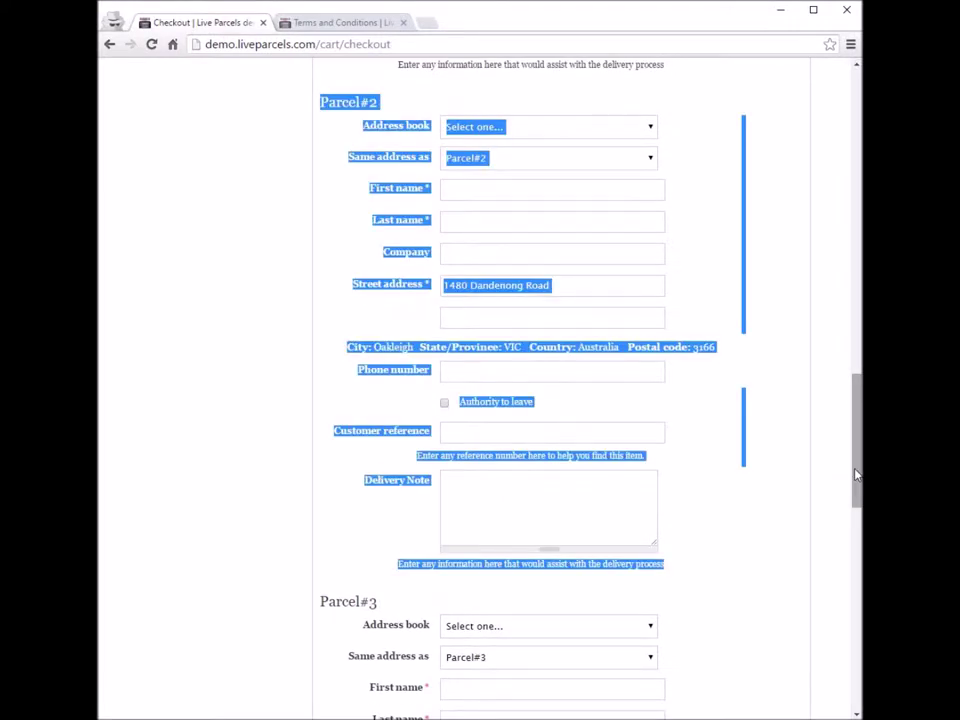
{"action": "left_click_drag", "start_coordinate": [857, 476], "coordinate": [857, 568]}
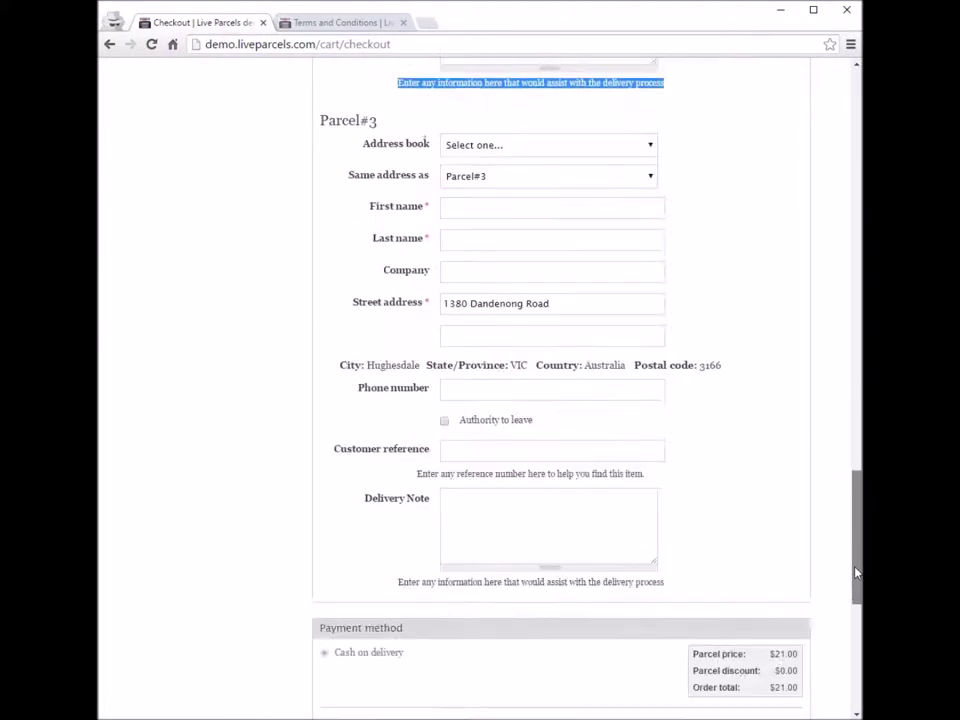
{"action": "left_click_drag", "start_coordinate": [320, 112], "coordinate": [730, 563]}
{"action": "left_click_drag", "start_coordinate": [855, 501], "coordinate": [857, 598]}
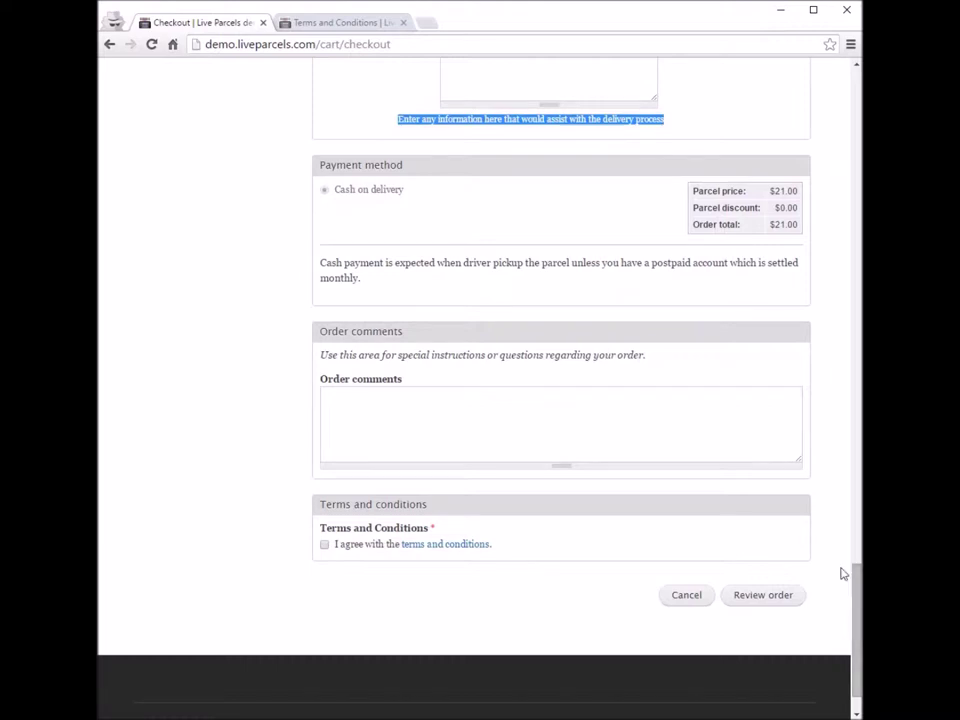
Cancel the checkout at the bottom of the page, returning to Quote and book
{"action": "left_click", "coordinate": [842, 574]}
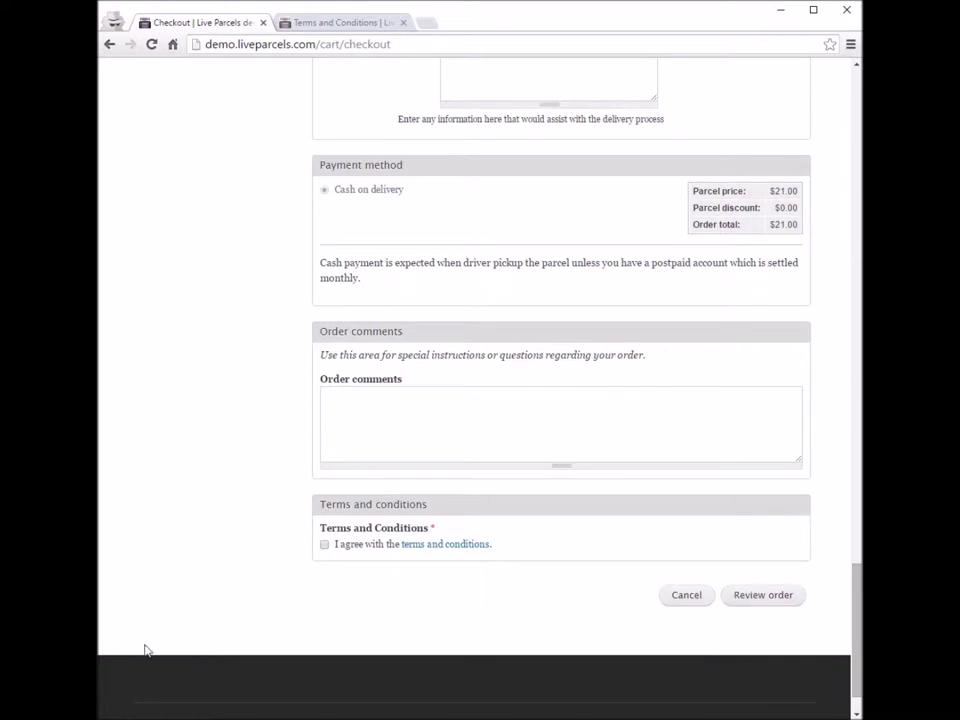
{"action": "scroll", "coordinate": [611, 555], "scroll_direction": "down", "scroll_amount": 1}
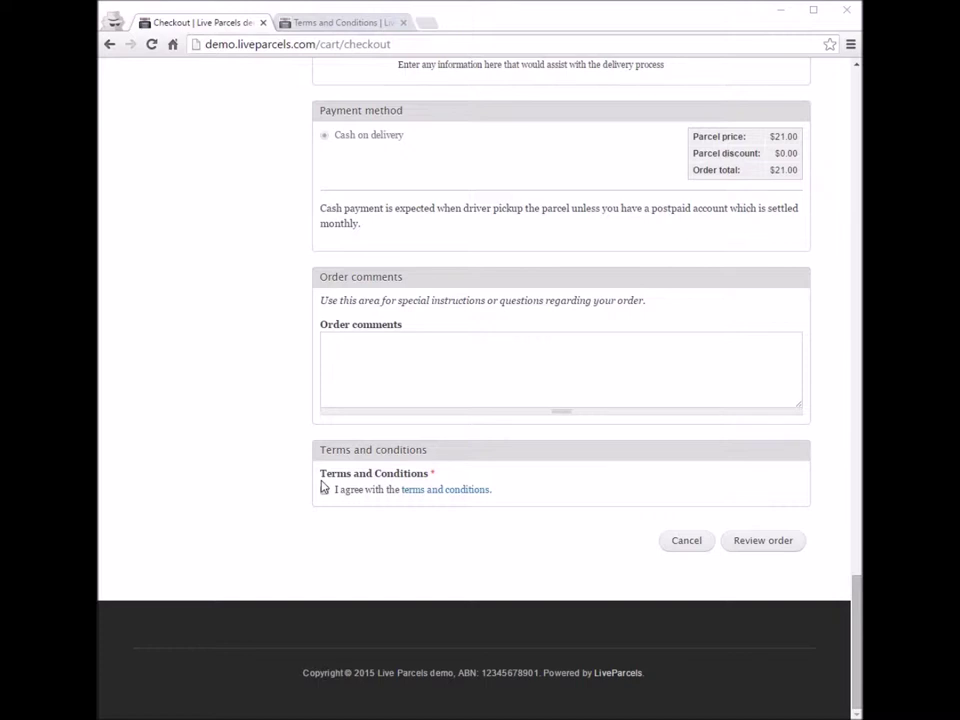
{"action": "left_click", "coordinate": [687, 541]}
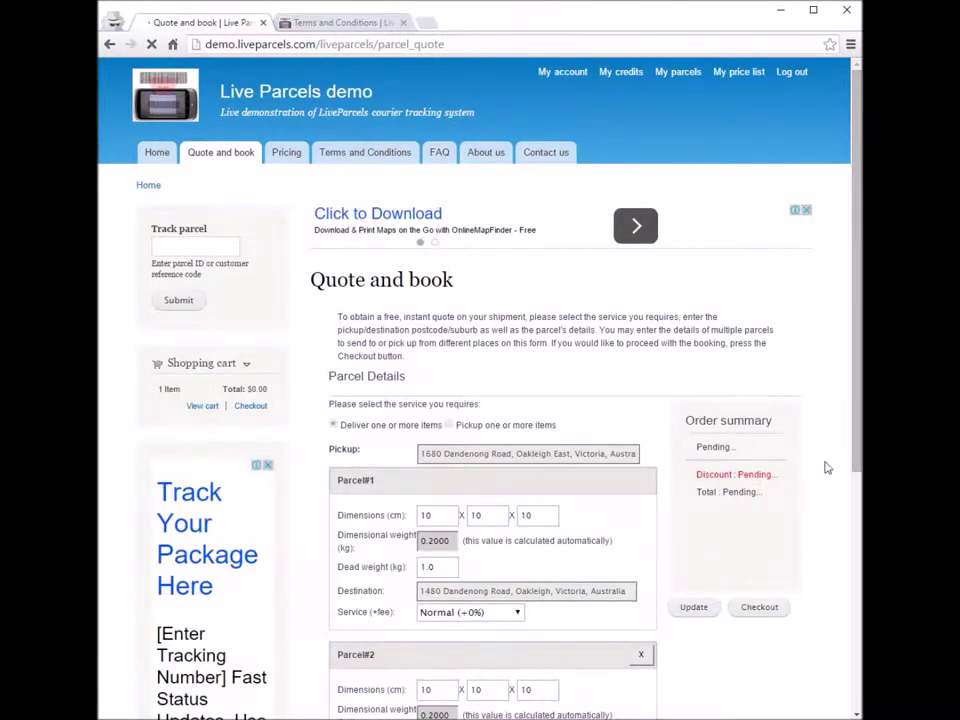
{"action": "scroll", "coordinate": [825, 465], "scroll_direction": "down", "scroll_amount": 3}
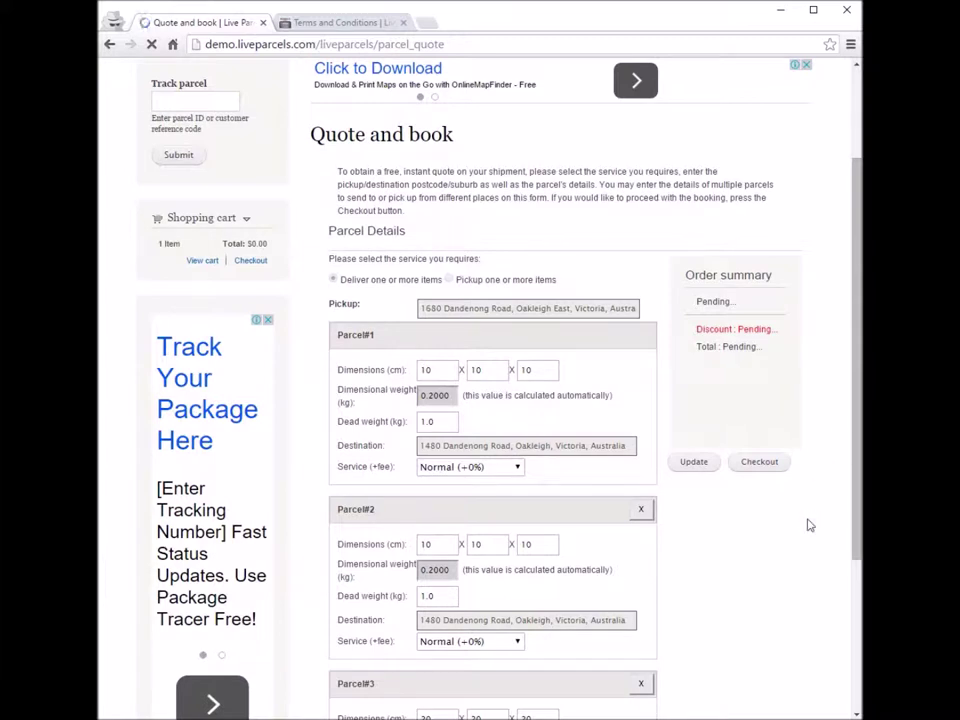
Change Parcel #1's second dimension to 20, making it 10×20×10 cm
{"action": "double_click", "coordinate": [489, 369]}
{"action": "type", "text": "20"}
{"action": "key", "text": "Tab"}
{"action": "left_click", "coordinate": [759, 553]}
Remove Parcel #2 from the quote
{"action": "scroll", "coordinate": [759, 553], "scroll_direction": "down", "scroll_amount": 2}
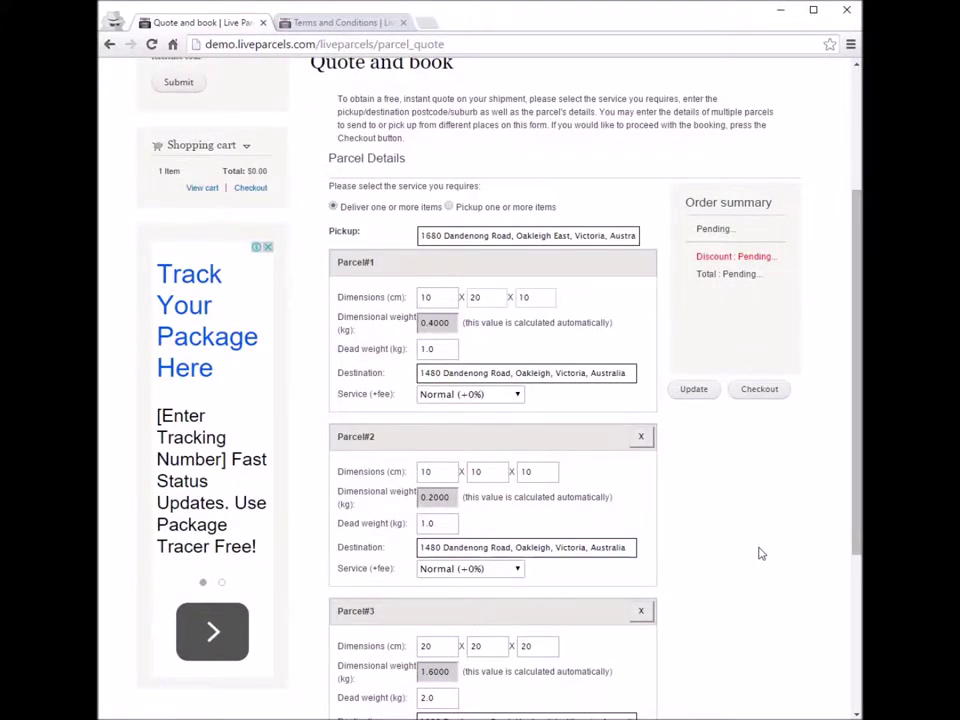
{"action": "scroll", "coordinate": [759, 553], "scroll_direction": "down", "scroll_amount": 2}
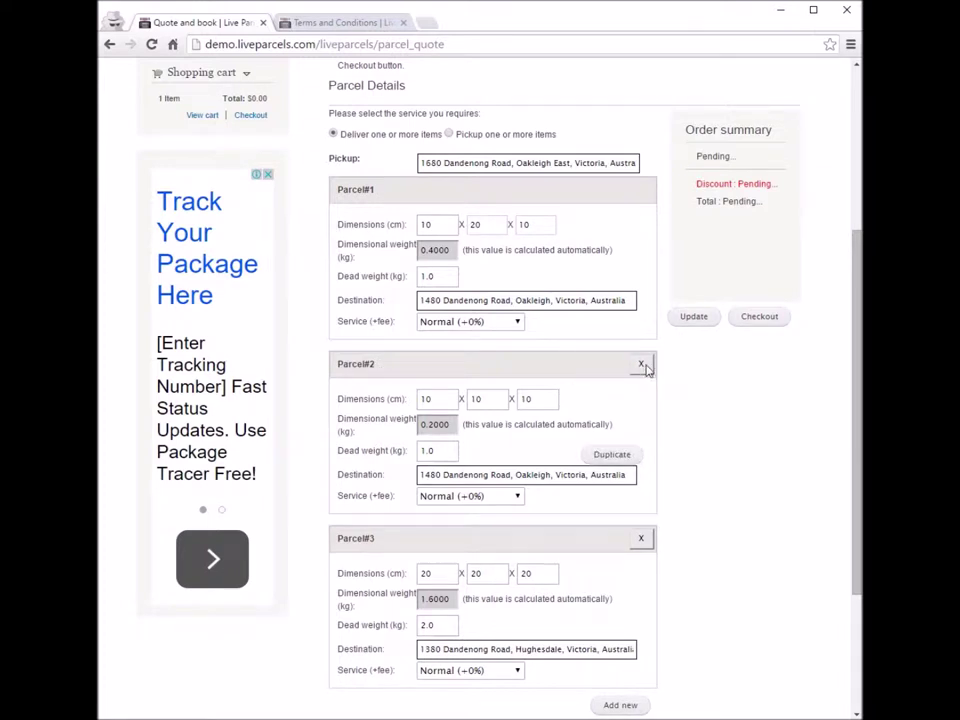
{"action": "left_click", "coordinate": [641, 365]}
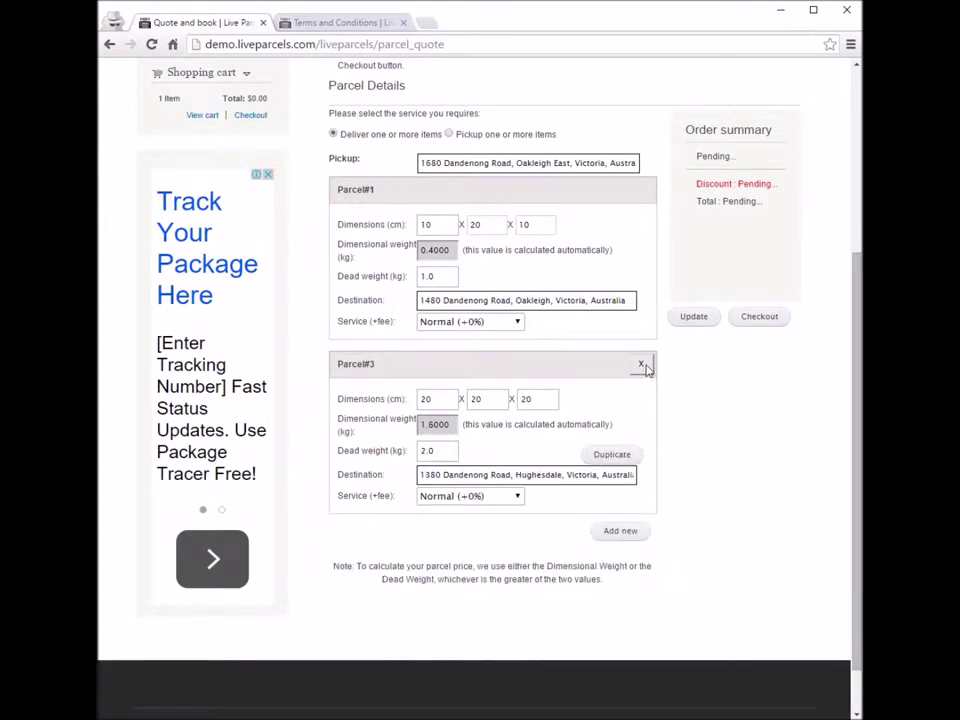
Price Parcel #1 and Parcel #3 at $14.00, go to Checkout, then cancel back
{"action": "left_click", "coordinate": [695, 318]}
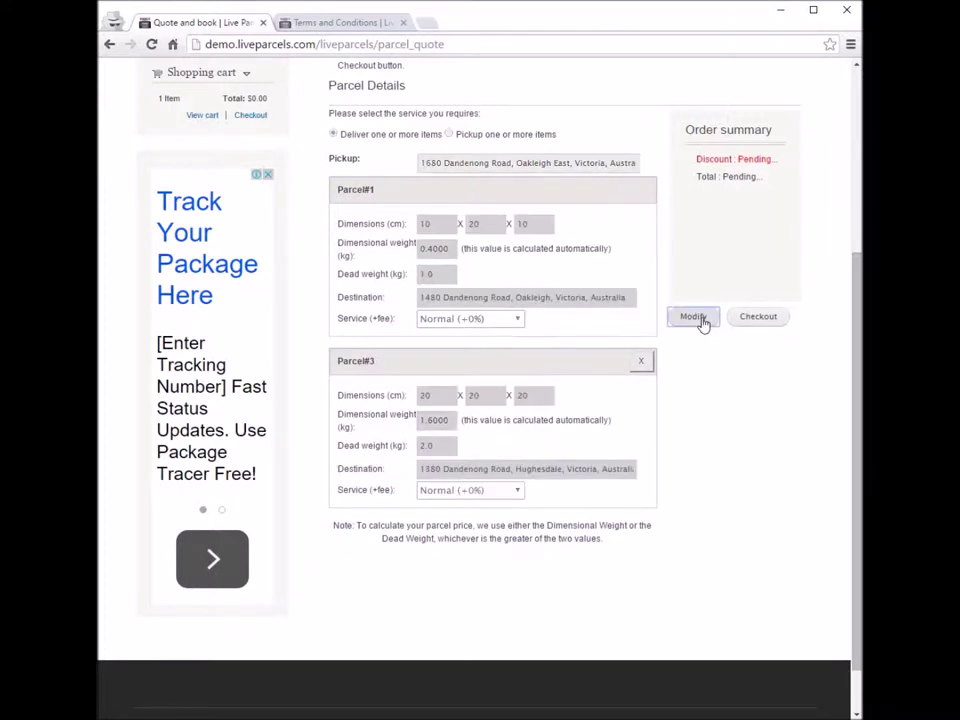
{"action": "left_click", "coordinate": [770, 324]}
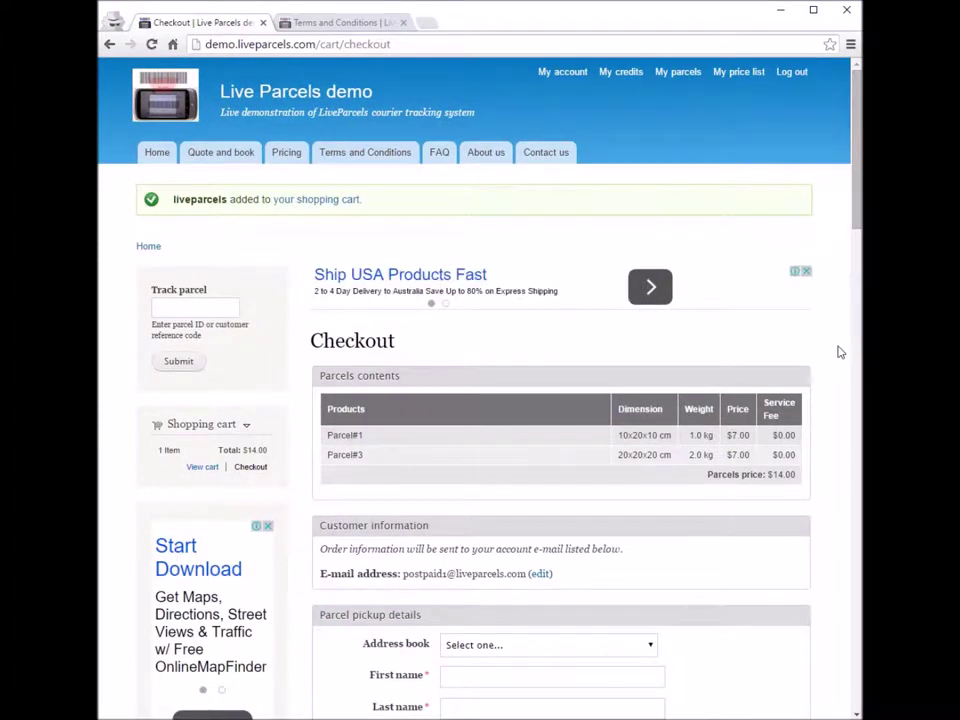
{"action": "scroll", "coordinate": [838, 350], "scroll_direction": "down", "scroll_amount": 15}
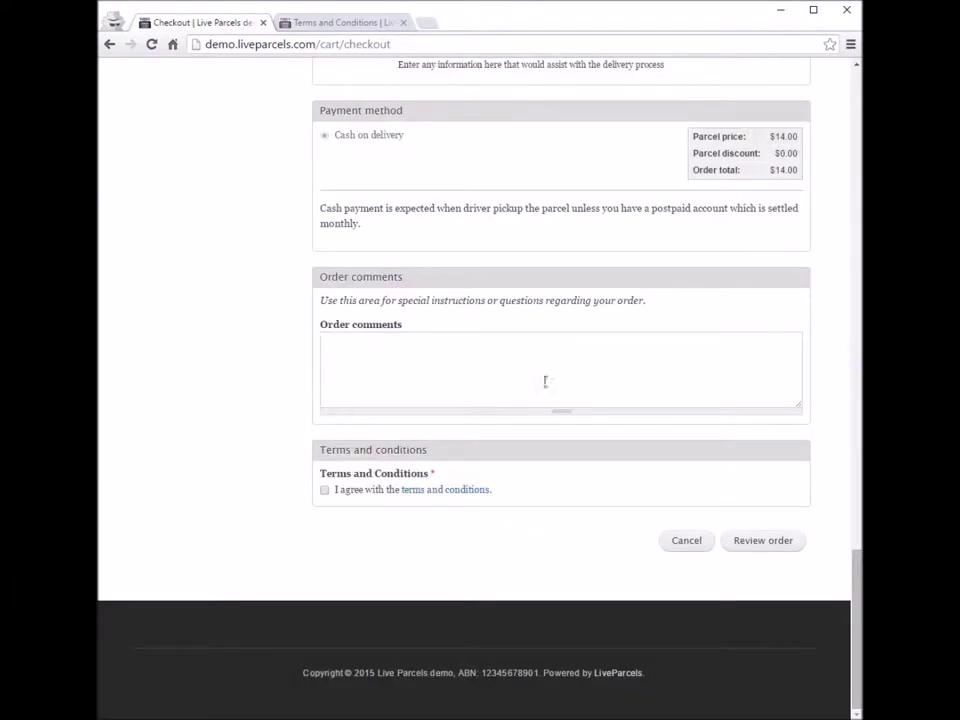
{"action": "left_click", "coordinate": [689, 546]}
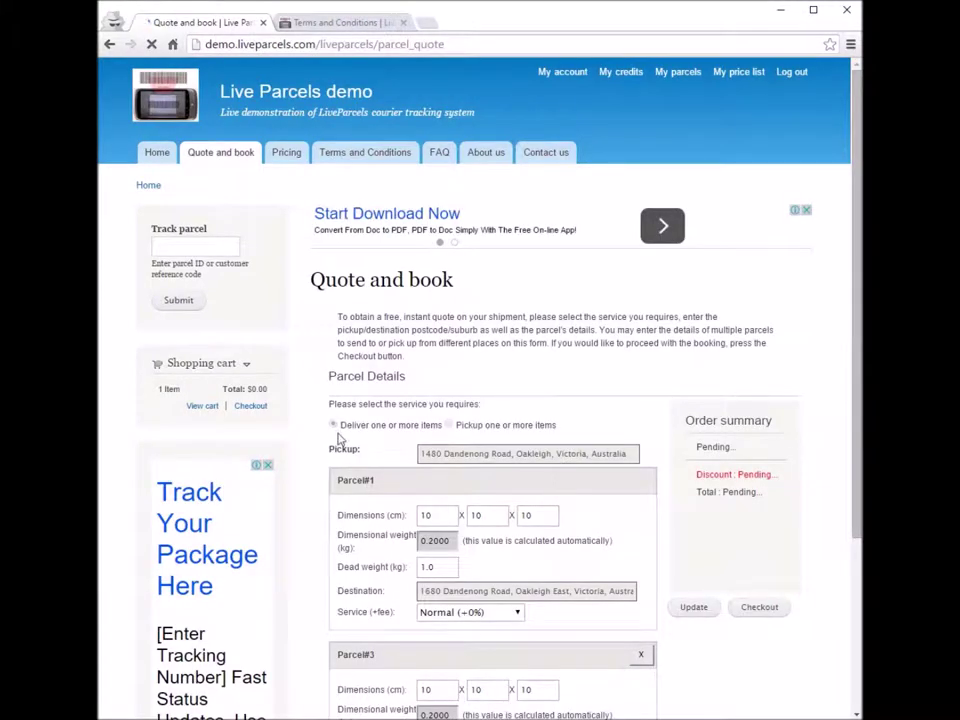
Toggle between Deliver and Pickup services, comparing how the Destination and Pickup labels change
{"action": "left_click_drag", "start_coordinate": [338, 424], "coordinate": [593, 431]}
{"action": "left_click", "coordinate": [615, 434]}
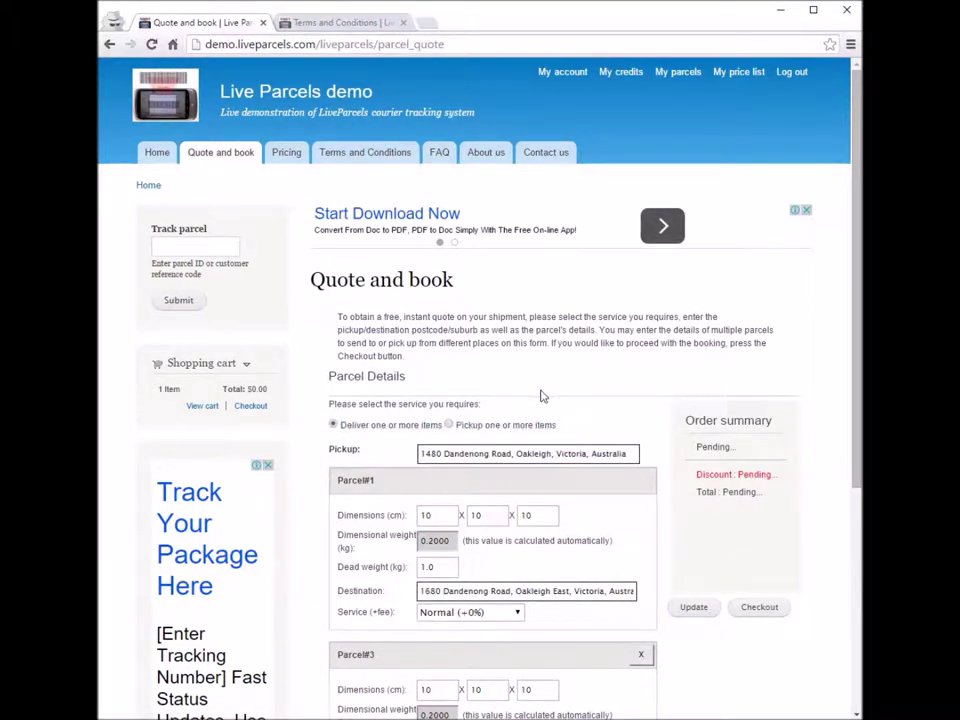
{"action": "left_click", "coordinate": [450, 427]}
{"action": "left_click_drag", "start_coordinate": [332, 452], "coordinate": [381, 449]}
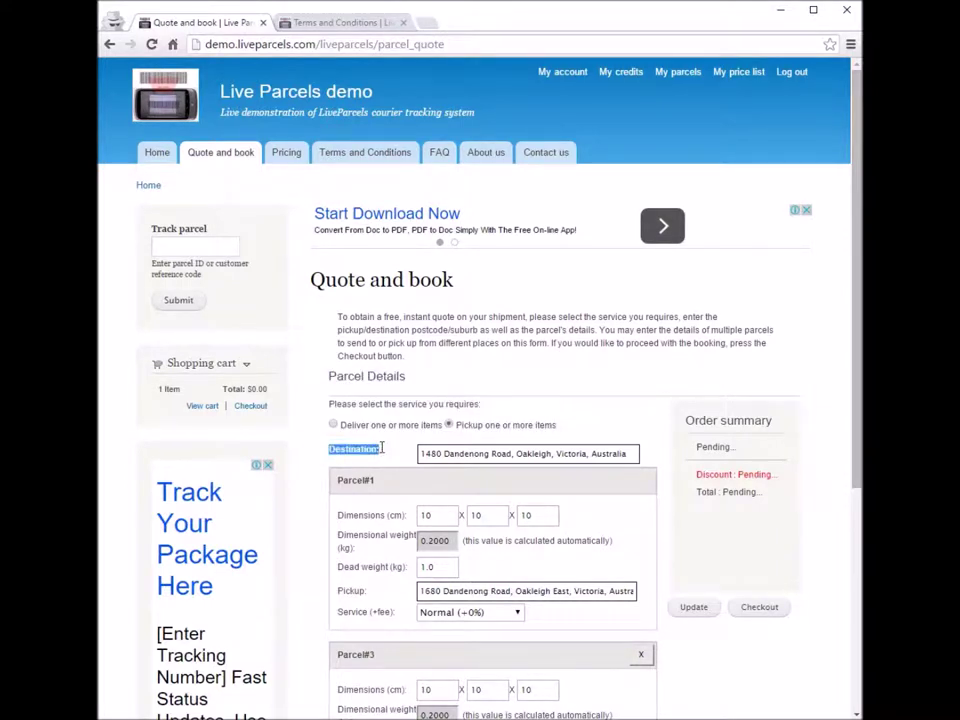
{"action": "left_click", "coordinate": [334, 424]}
{"action": "left_click_drag", "start_coordinate": [333, 450], "coordinate": [369, 452]}
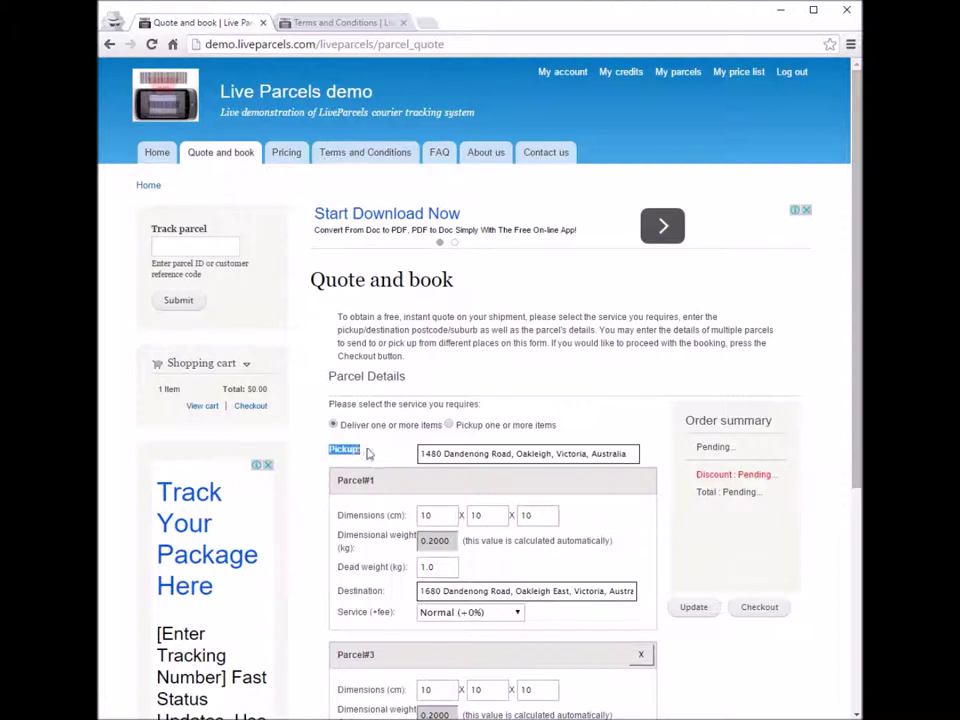
{"action": "left_click", "coordinate": [449, 425]}
{"action": "double_click", "coordinate": [332, 449]}
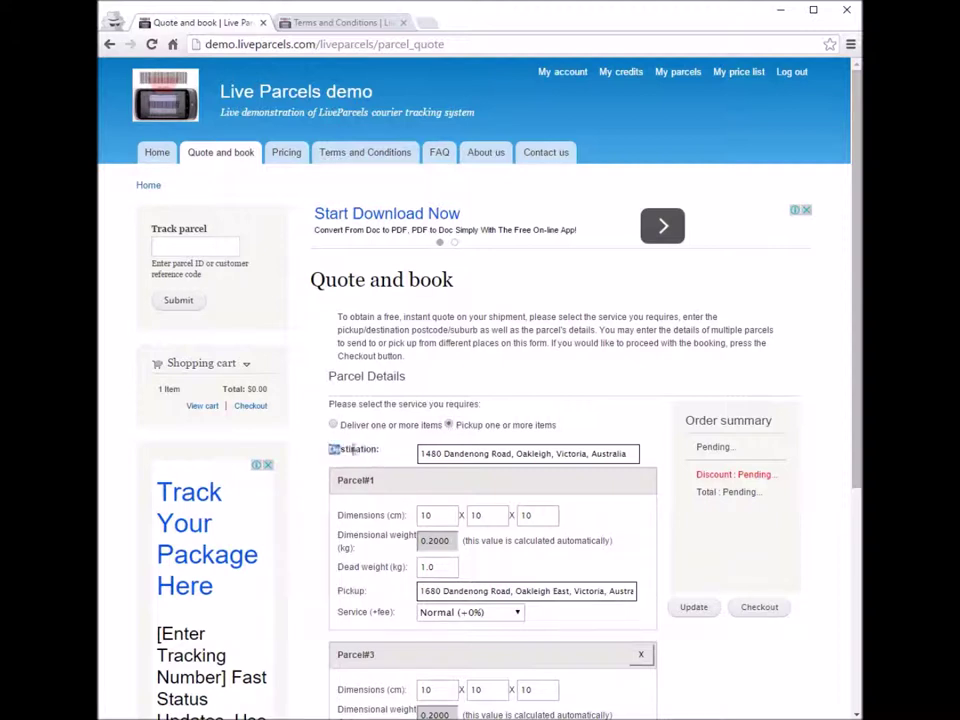
{"action": "left_click", "coordinate": [392, 458]}
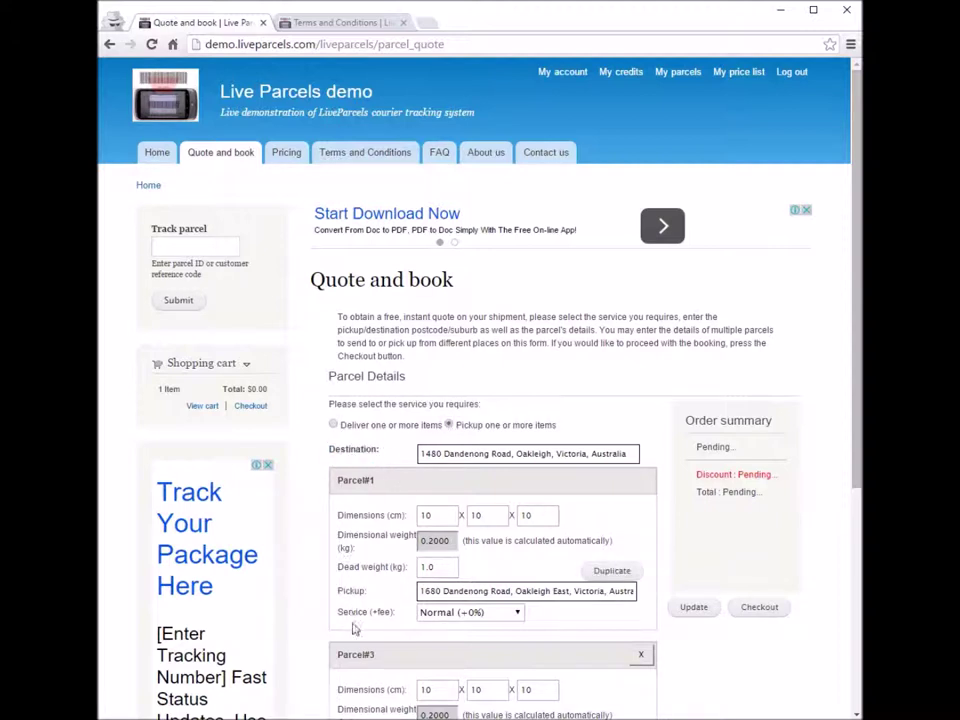
Switch services back and forth several times, finishing on 'Pickup one or more items'
{"action": "double_click", "coordinate": [345, 591]}
{"action": "left_click", "coordinate": [333, 424]}
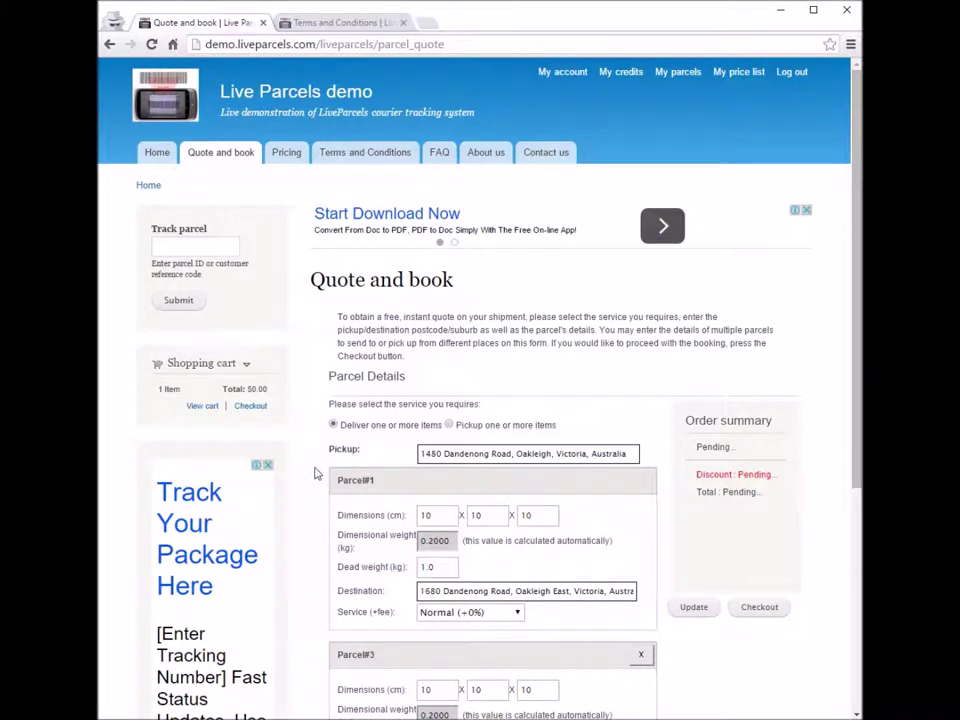
{"action": "left_click_drag", "start_coordinate": [338, 424], "coordinate": [441, 425]}
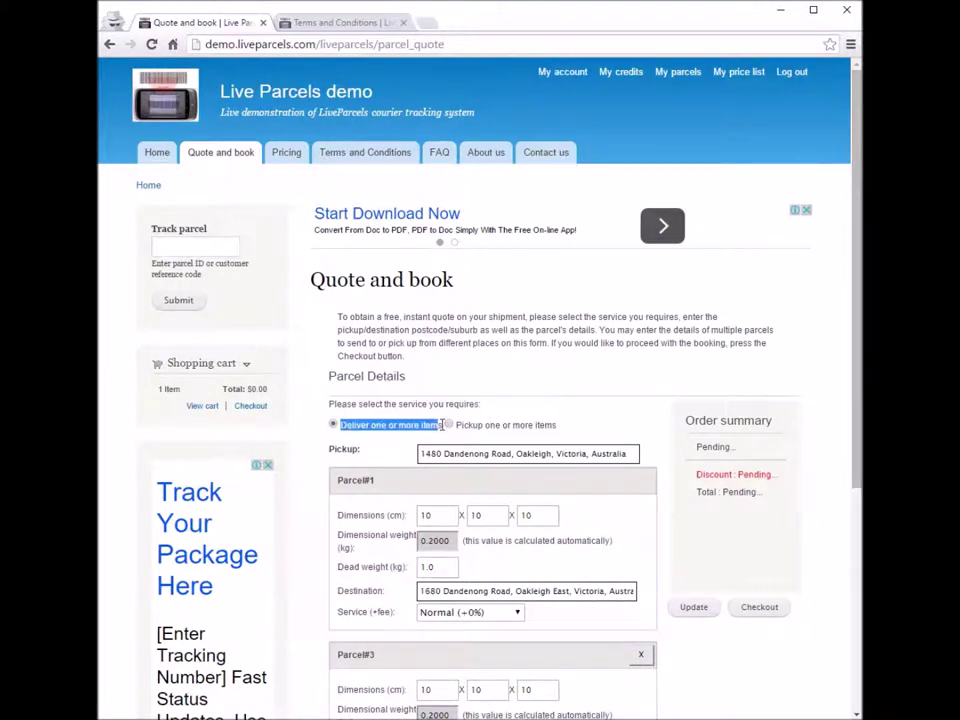
{"action": "left_click_drag", "start_coordinate": [340, 591], "coordinate": [384, 591]}
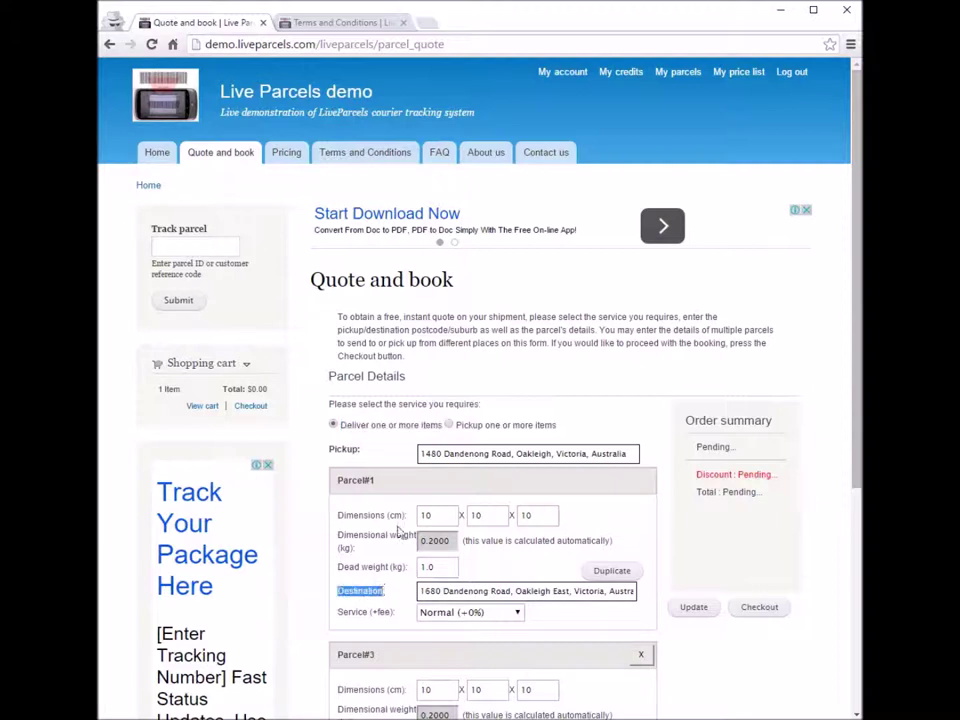
{"action": "left_click", "coordinate": [449, 425]}
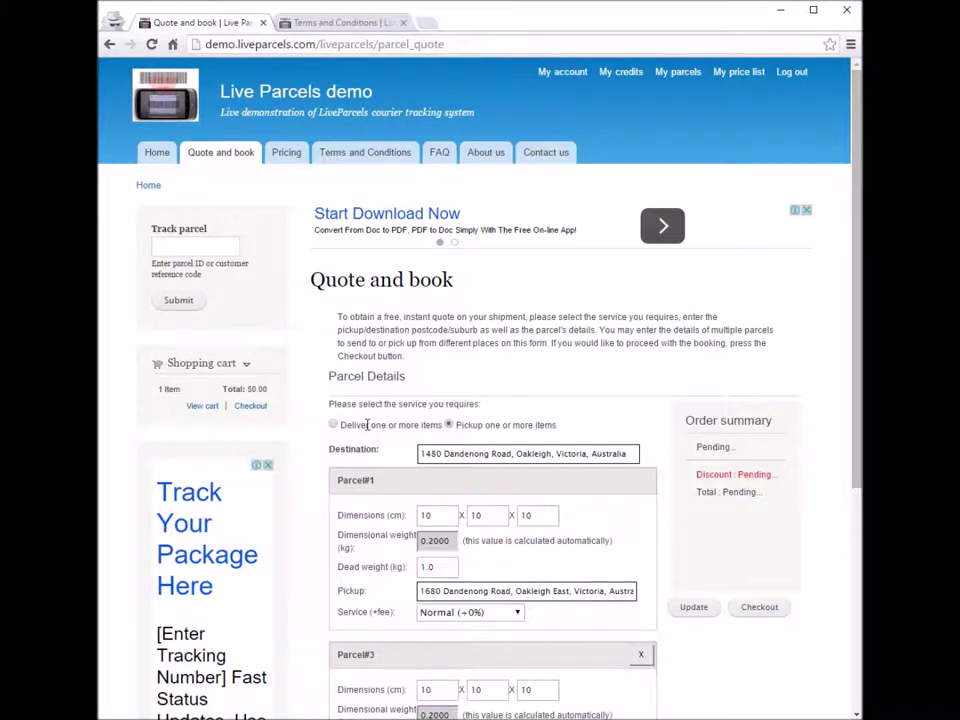
{"action": "left_click", "coordinate": [333, 424]}
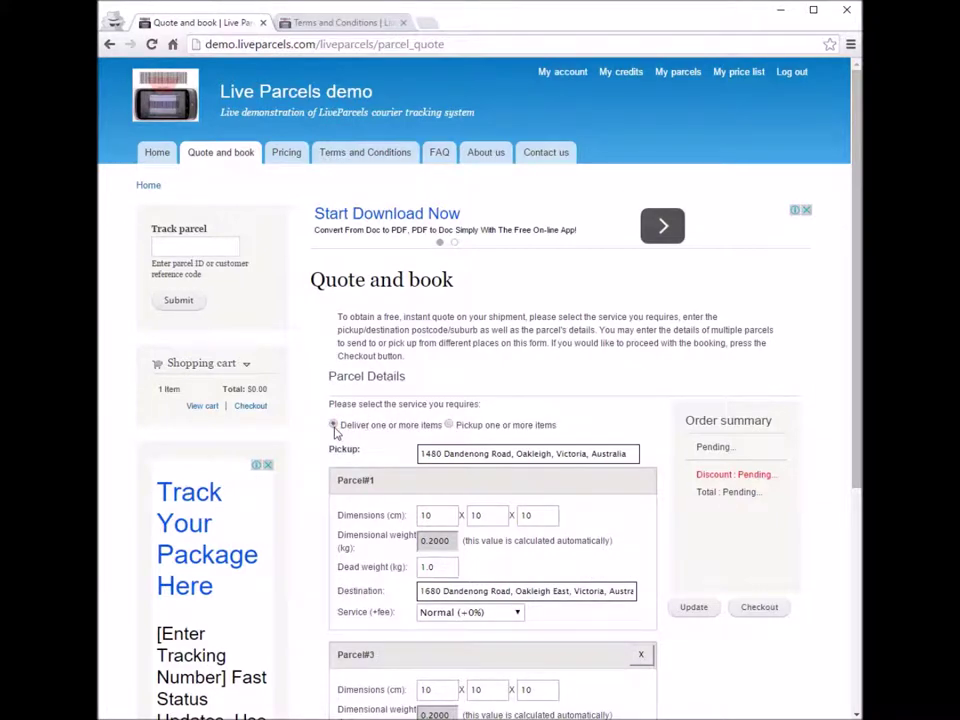
{"action": "left_click", "coordinate": [449, 425]}
{"action": "left_click", "coordinate": [333, 424]}
{"action": "left_click", "coordinate": [449, 425]}
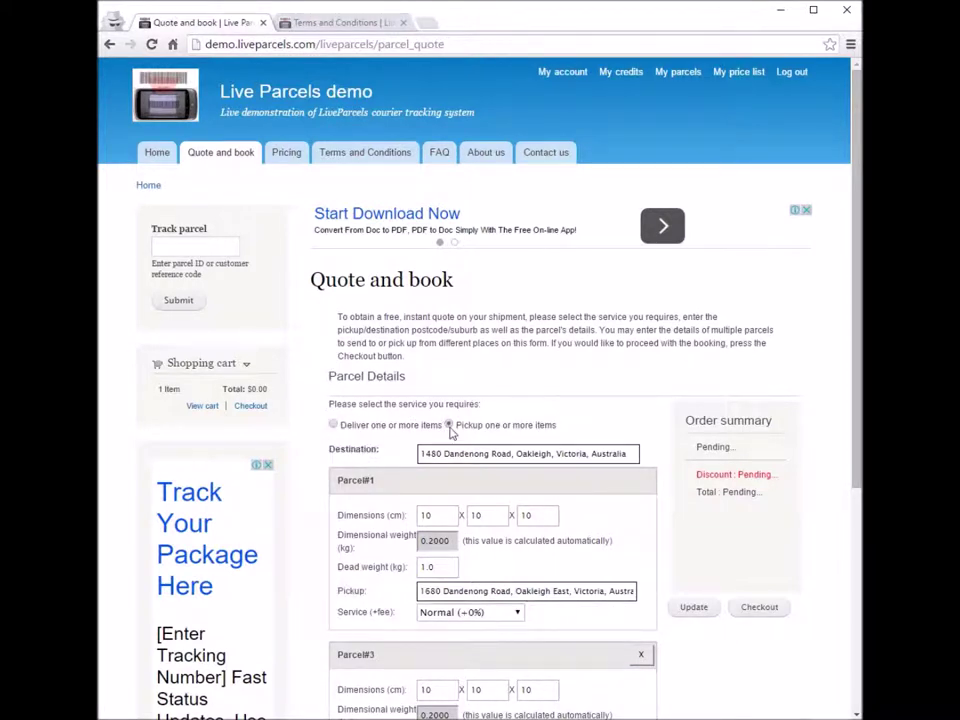
{"action": "left_click_drag", "start_coordinate": [329, 449], "coordinate": [381, 449]}
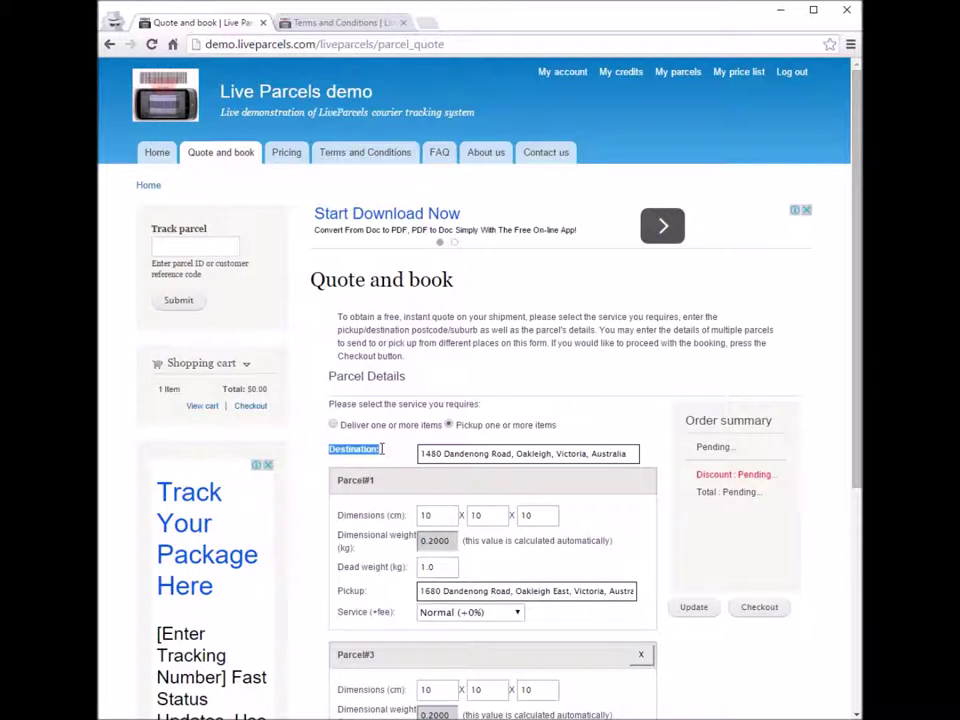
Update the pickup quote so Parcel #1 and Parcel #3 cost $7.00 each, $14.00 total
{"action": "left_click", "coordinate": [458, 452]}
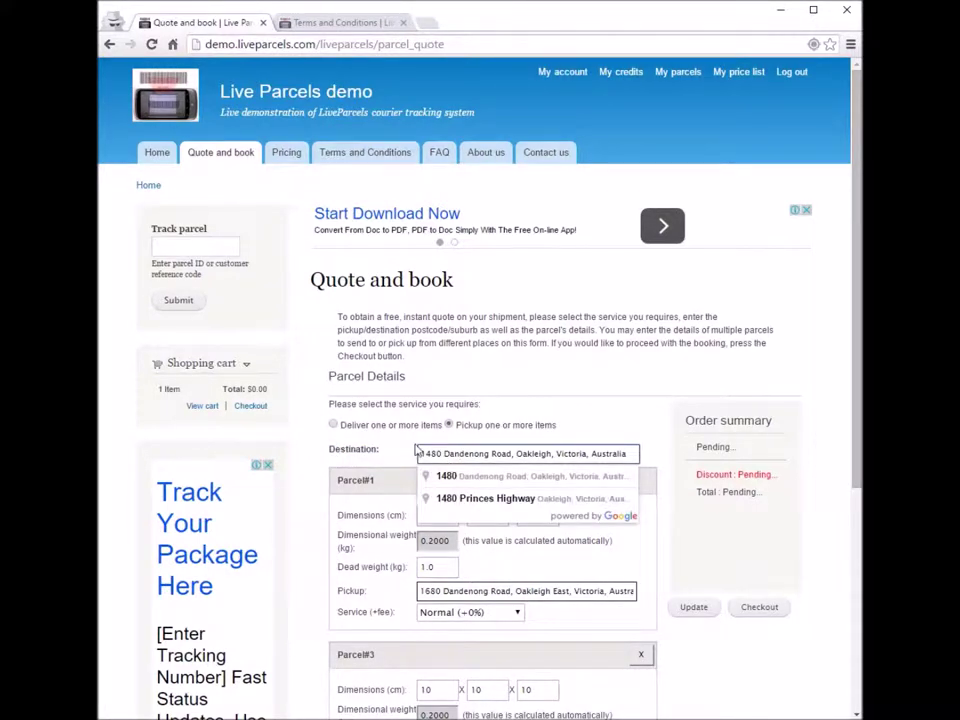
{"action": "left_click", "coordinate": [396, 553]}
{"action": "left_click", "coordinate": [437, 590]}
{"action": "left_click_drag", "start_coordinate": [339, 450], "coordinate": [364, 493]}
{"action": "left_click", "coordinate": [366, 585]}
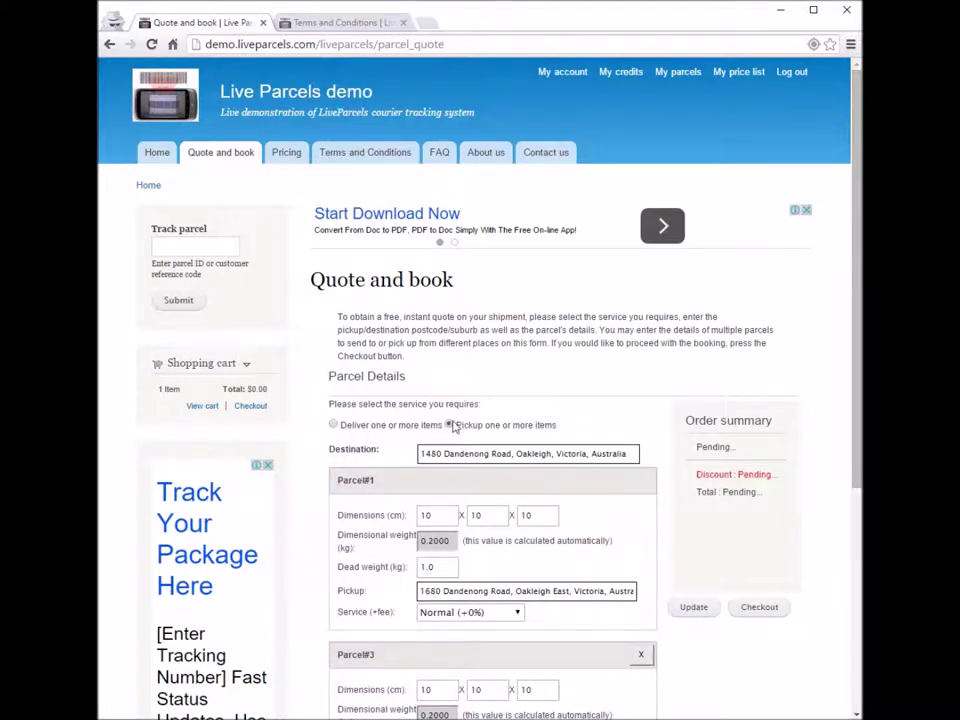
{"action": "left_click", "coordinate": [700, 612]}
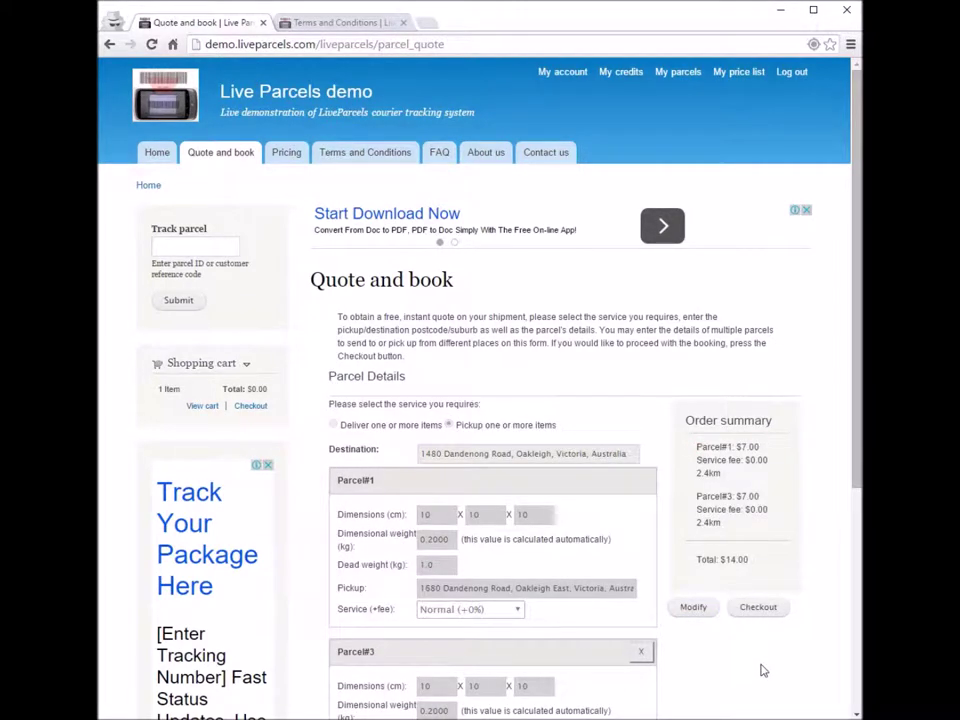
{"action": "scroll", "coordinate": [755, 650], "scroll_direction": "down", "scroll_amount": 1}
Go to Checkout and review the pickup details for Parcel #1 and Parcel #3
{"action": "left_click", "coordinate": [790, 539]}
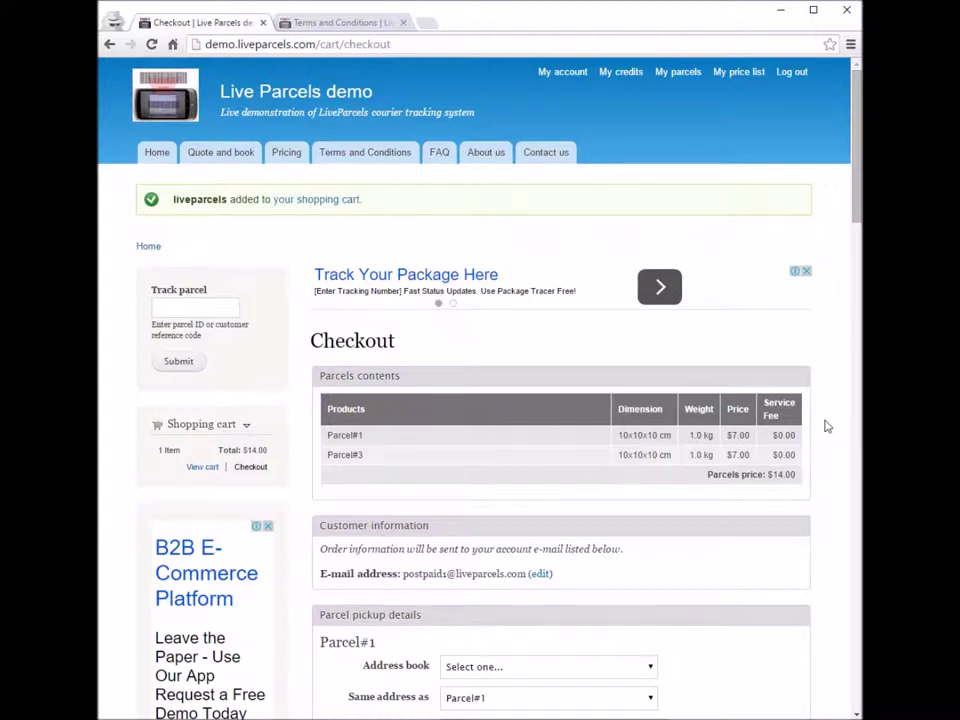
{"action": "left_click_drag", "start_coordinate": [857, 167], "coordinate": [857, 283]}
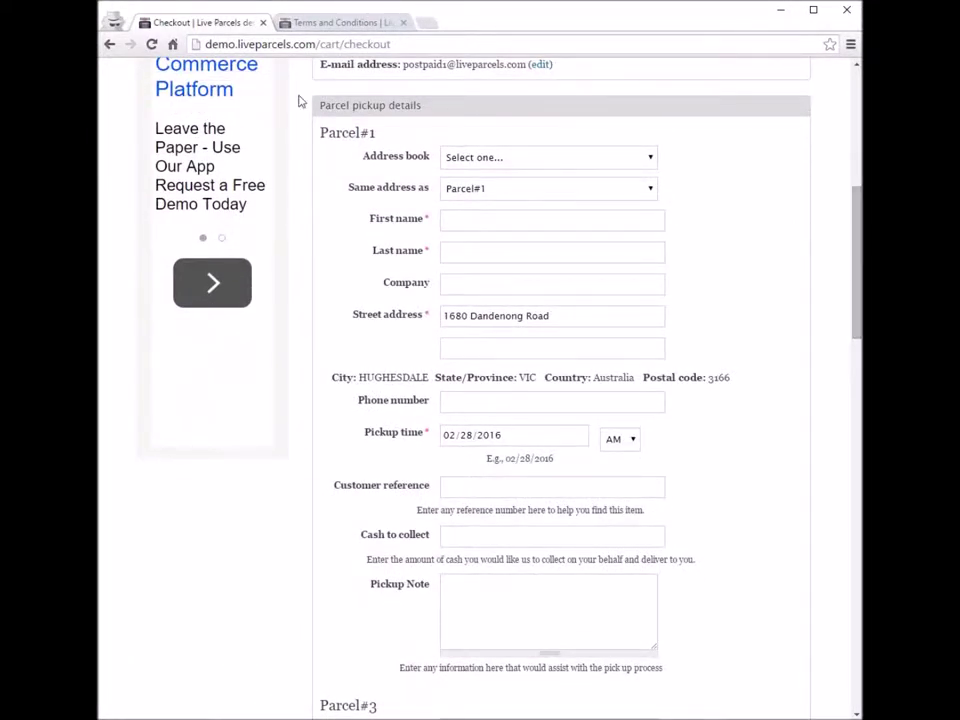
{"action": "left_click_drag", "start_coordinate": [316, 105], "coordinate": [716, 634]}
{"action": "left_click", "coordinate": [740, 615]}
{"action": "left_click_drag", "start_coordinate": [320, 131], "coordinate": [788, 648]}
{"action": "left_click", "coordinate": [799, 609]}
{"action": "left_click_drag", "start_coordinate": [320, 132], "coordinate": [763, 641]}
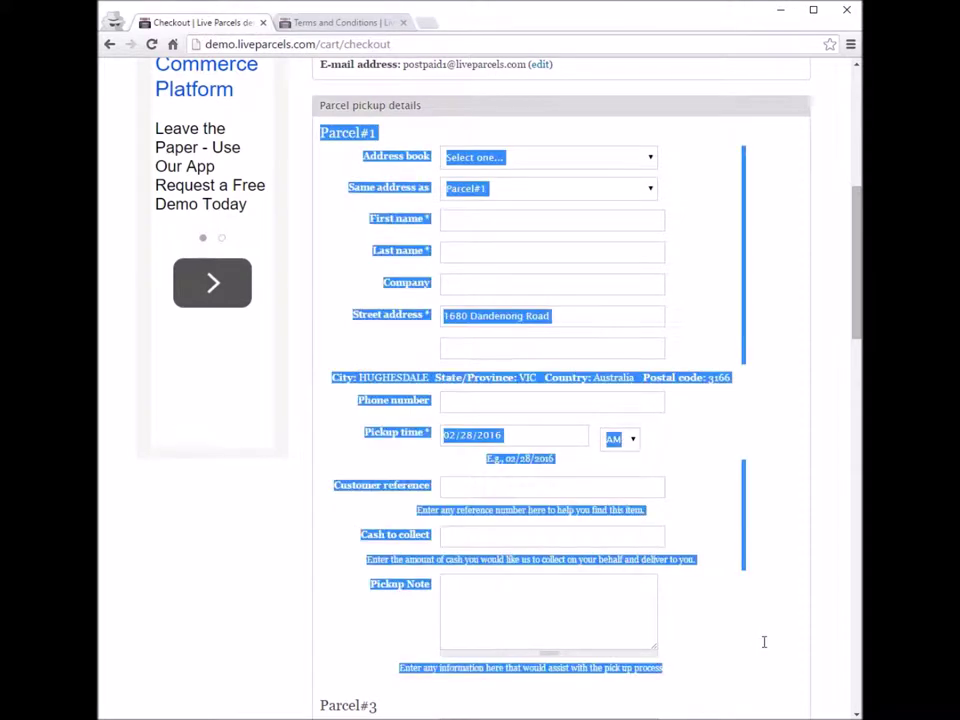
{"action": "left_click_drag", "start_coordinate": [857, 251], "coordinate": [859, 386]}
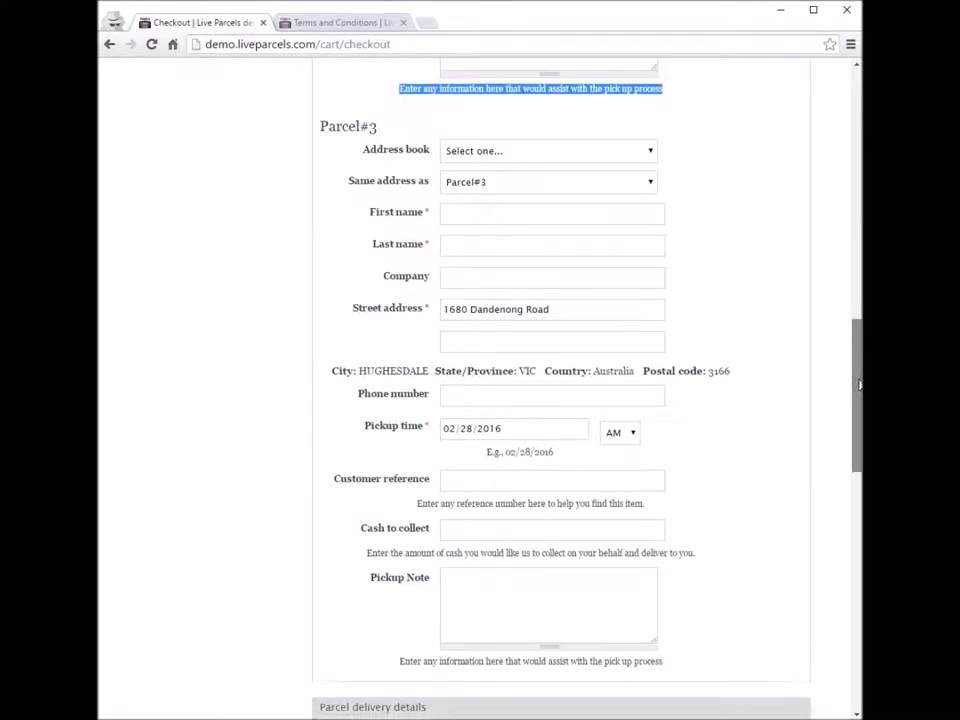
{"action": "left_click_drag", "start_coordinate": [322, 120], "coordinate": [705, 626]}
{"action": "left_click", "coordinate": [823, 407]}
{"action": "scroll", "coordinate": [823, 407], "scroll_direction": "down", "scroll_amount": 5}
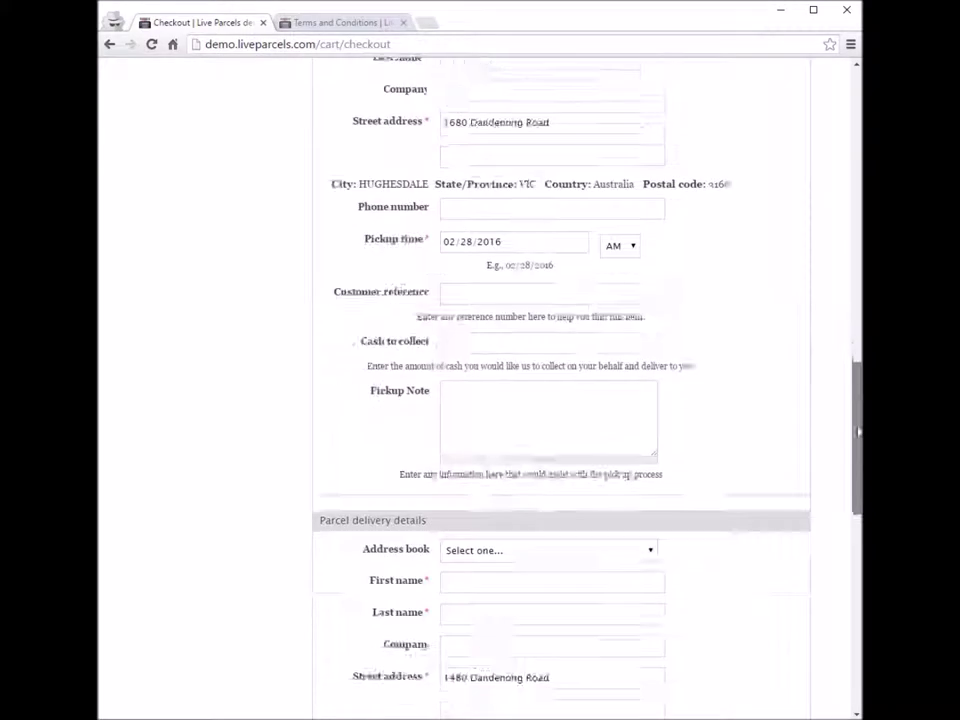
{"action": "left_click_drag", "start_coordinate": [318, 214], "coordinate": [779, 594]}
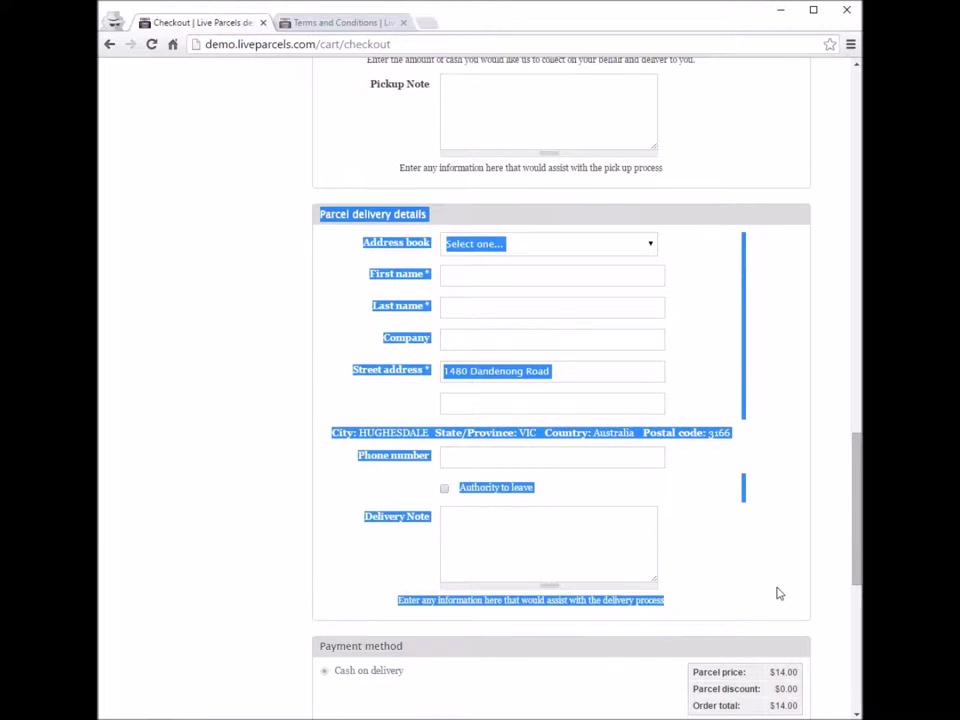
{"action": "left_click", "coordinate": [849, 501]}
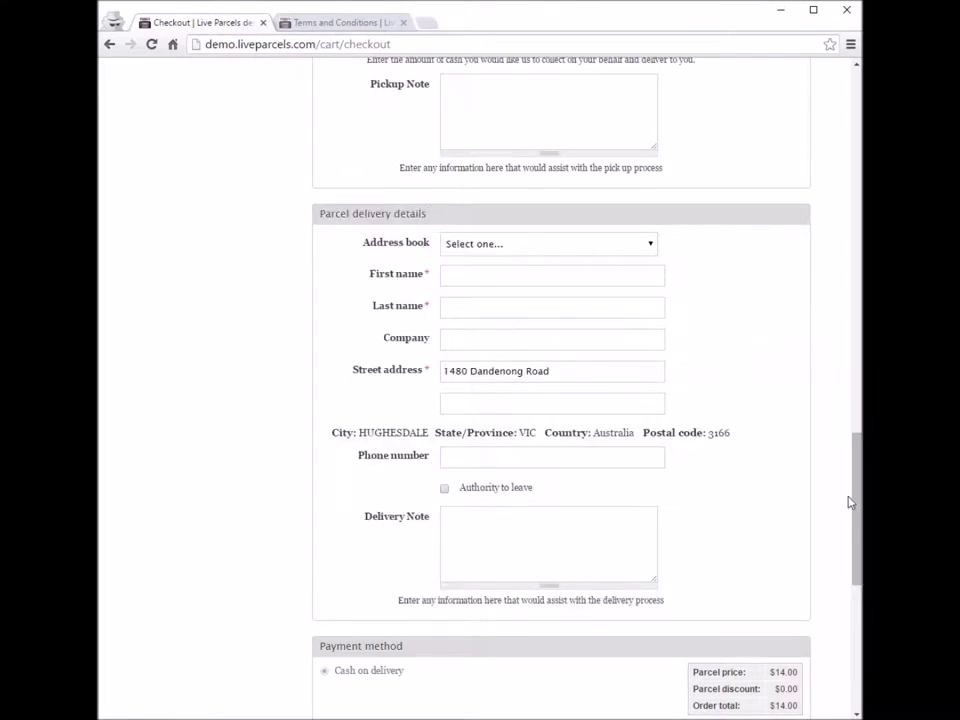
{"action": "left_click_drag", "start_coordinate": [857, 505], "coordinate": [857, 610]}
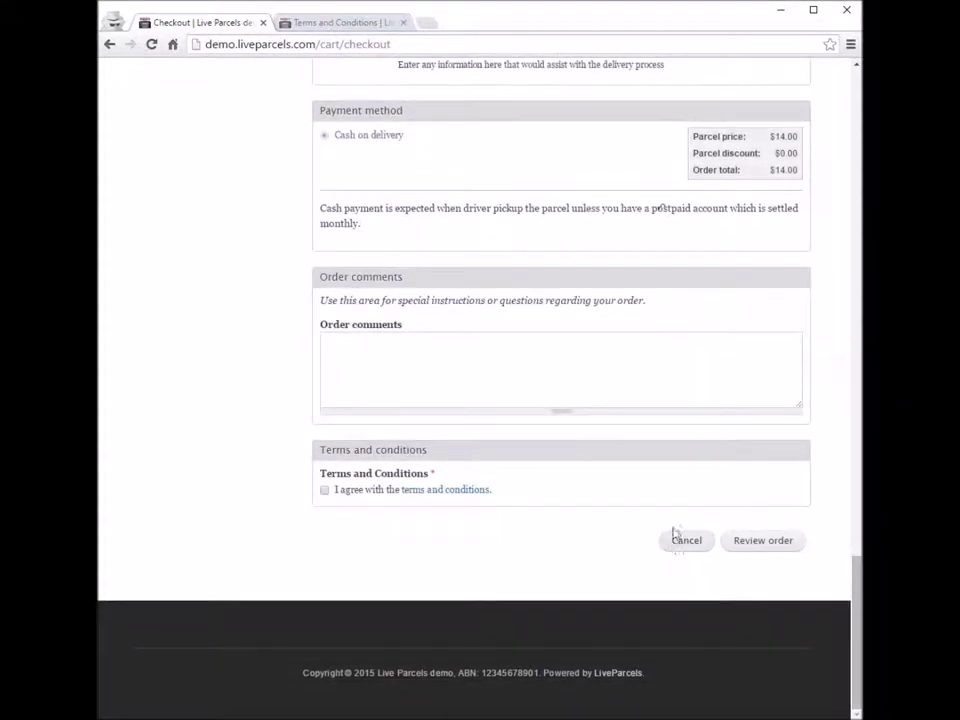
{"action": "left_click", "coordinate": [675, 535]}
{"action": "left_click", "coordinate": [334, 206]}
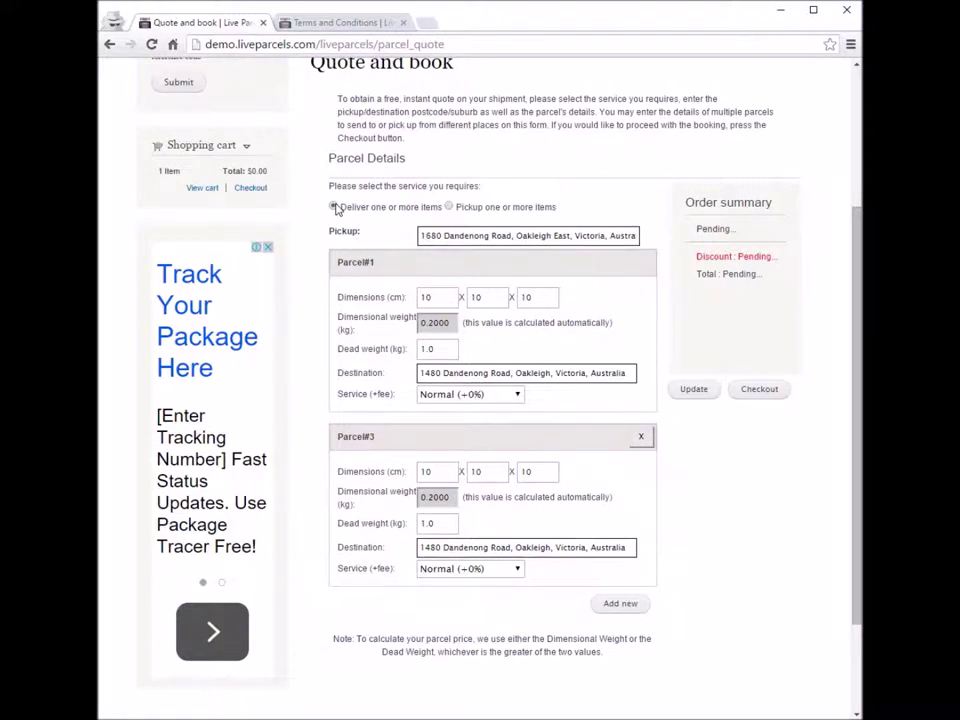
{"action": "left_click", "coordinate": [449, 206]}
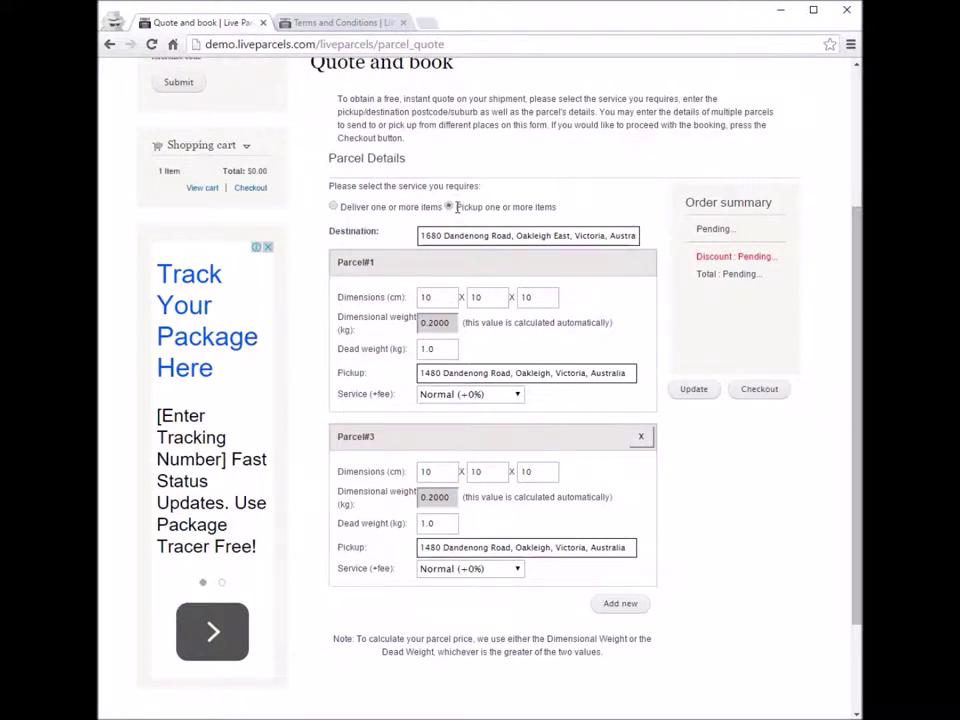
{"action": "left_click_drag", "start_coordinate": [456, 206], "coordinate": [553, 208]}
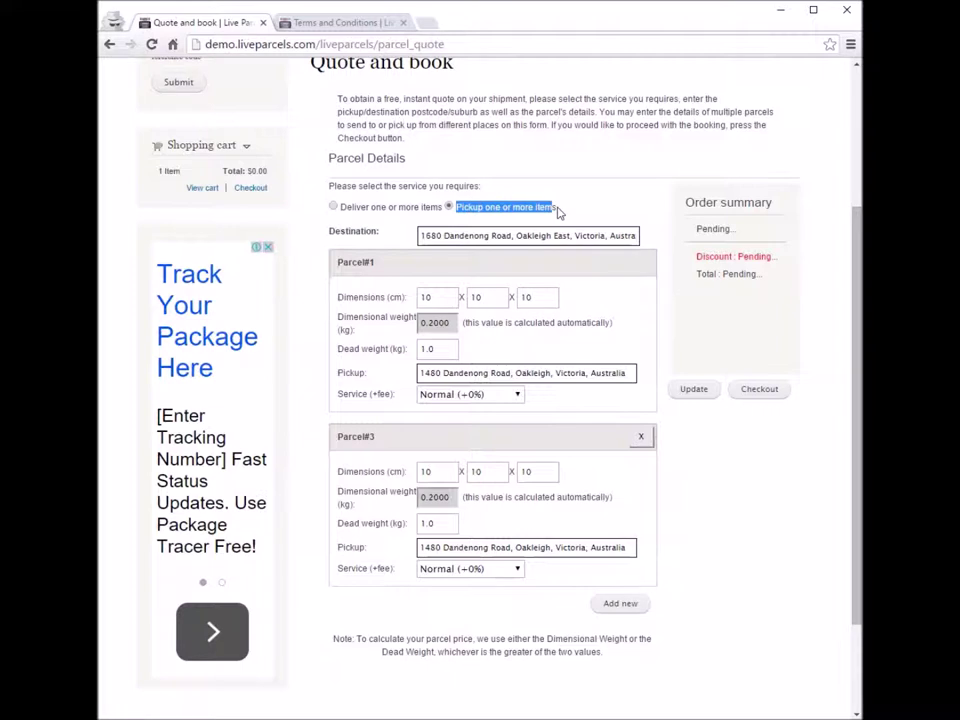
{"action": "left_click", "coordinate": [456, 207]}
{"action": "left_click_drag", "start_coordinate": [456, 207], "coordinate": [565, 212]}
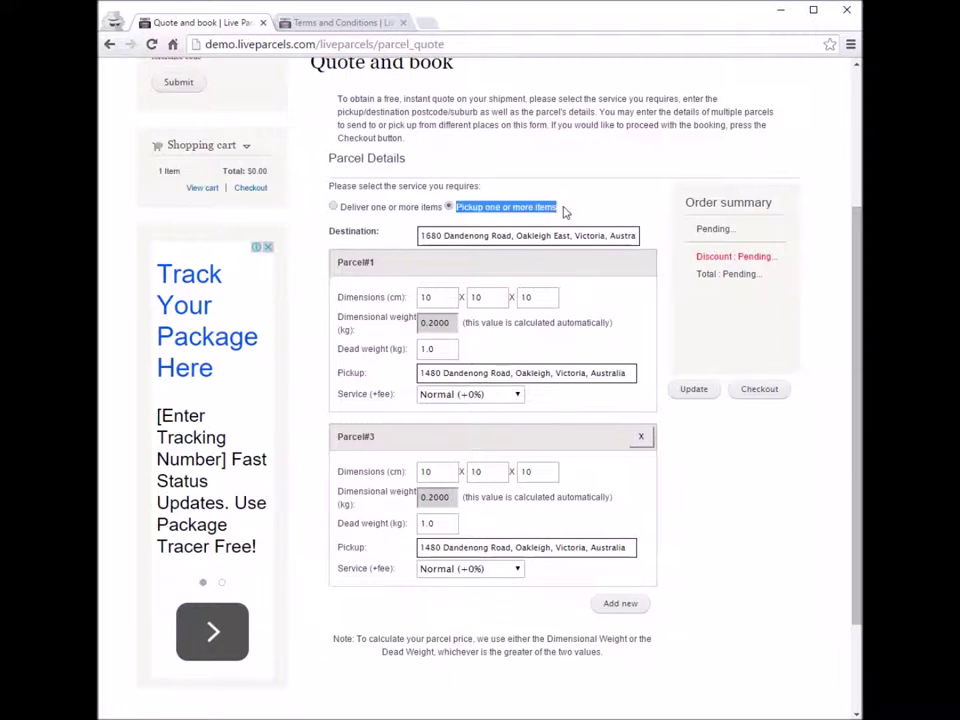